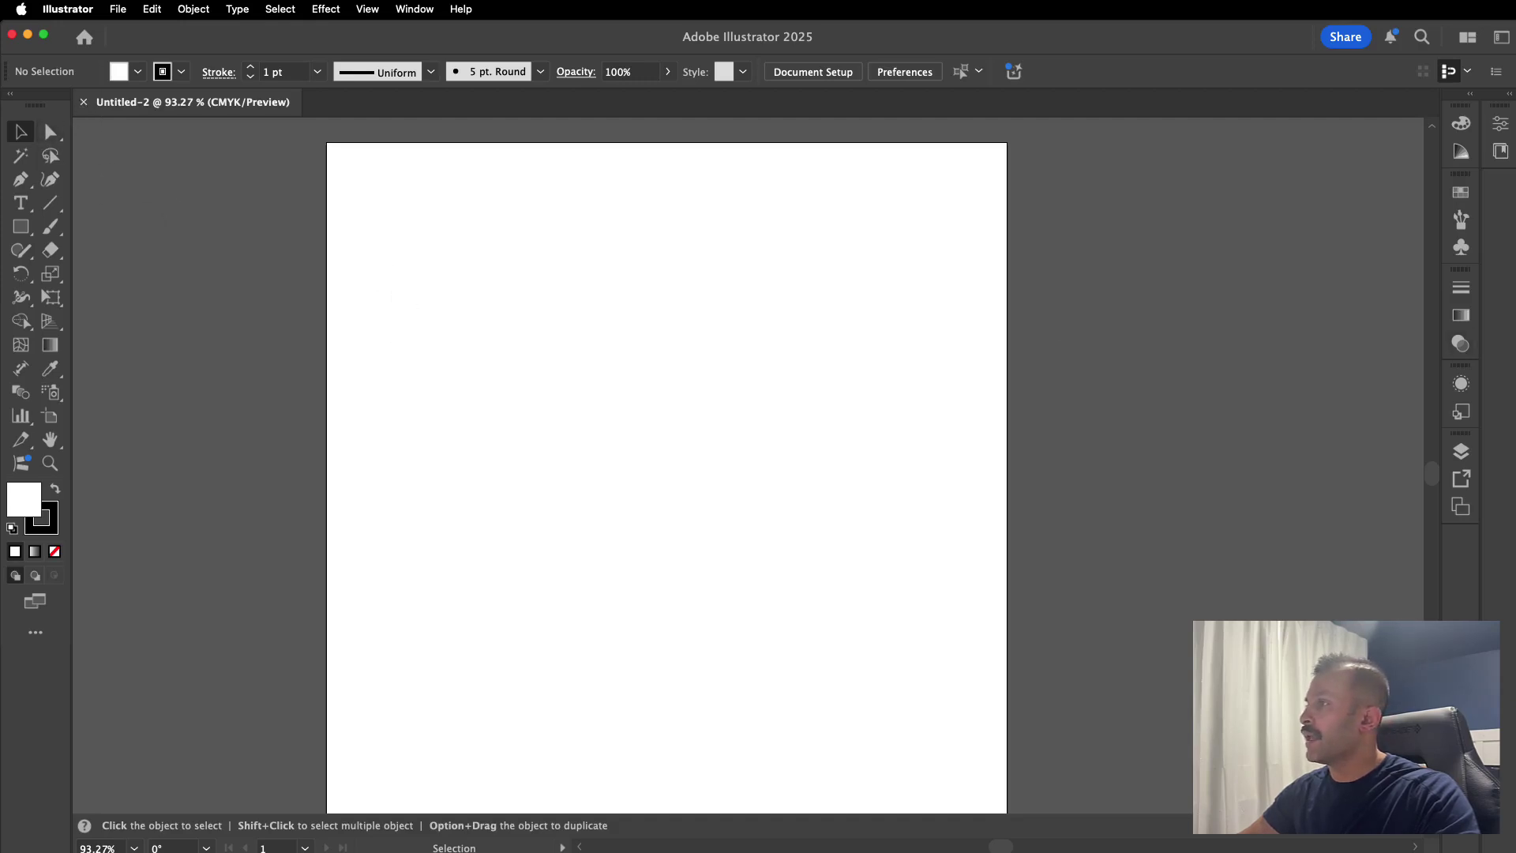
Step: Quick Look website-maintenance.svg and digital-marketing.svg in the svgs folder, then return to the services page
drag(1515, 286, 938, 305)
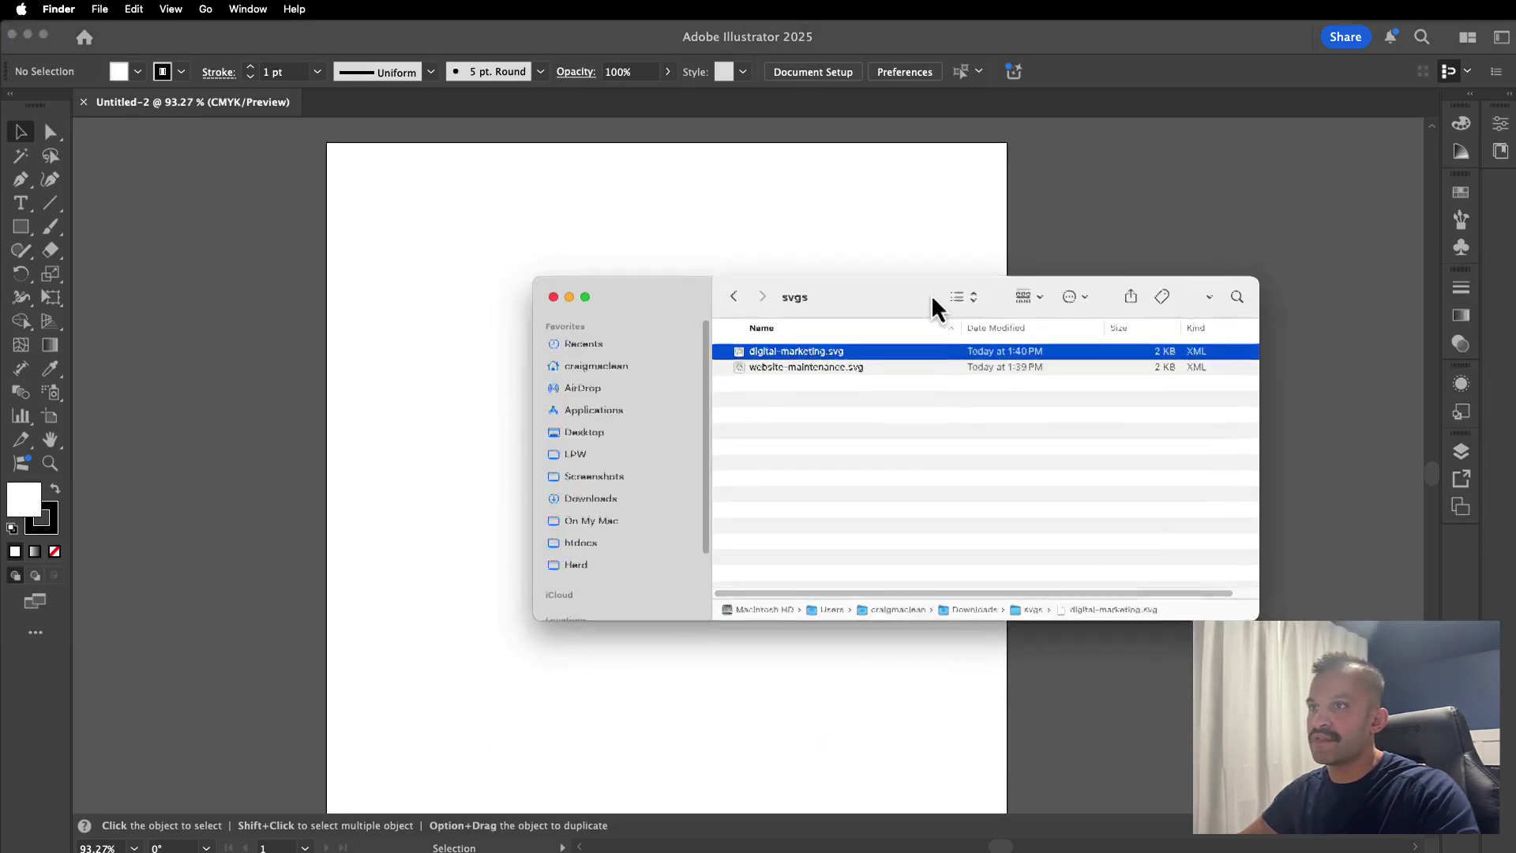
click(849, 368)
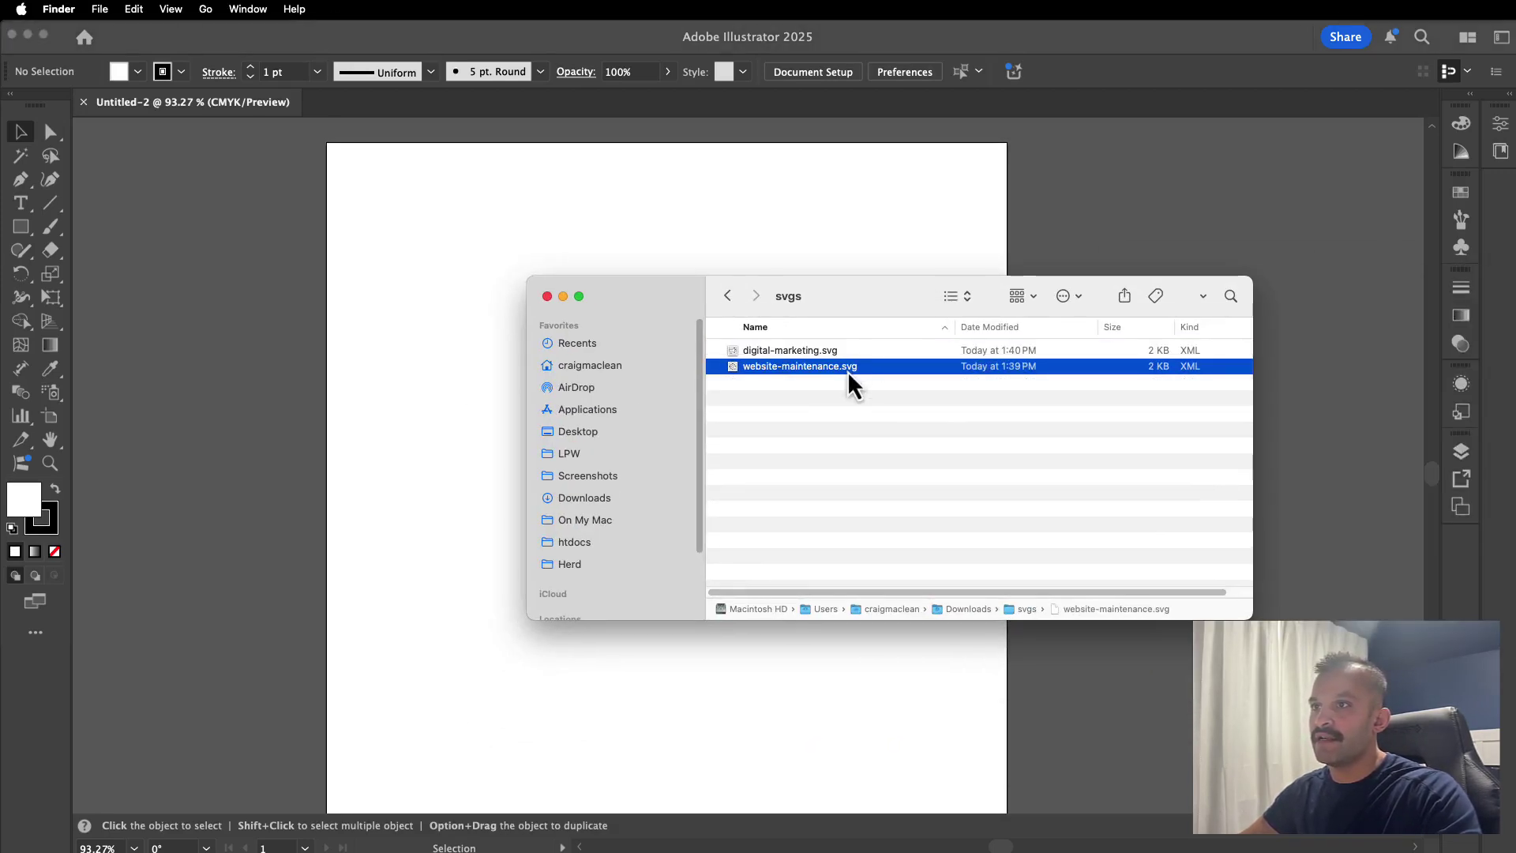
key(space)
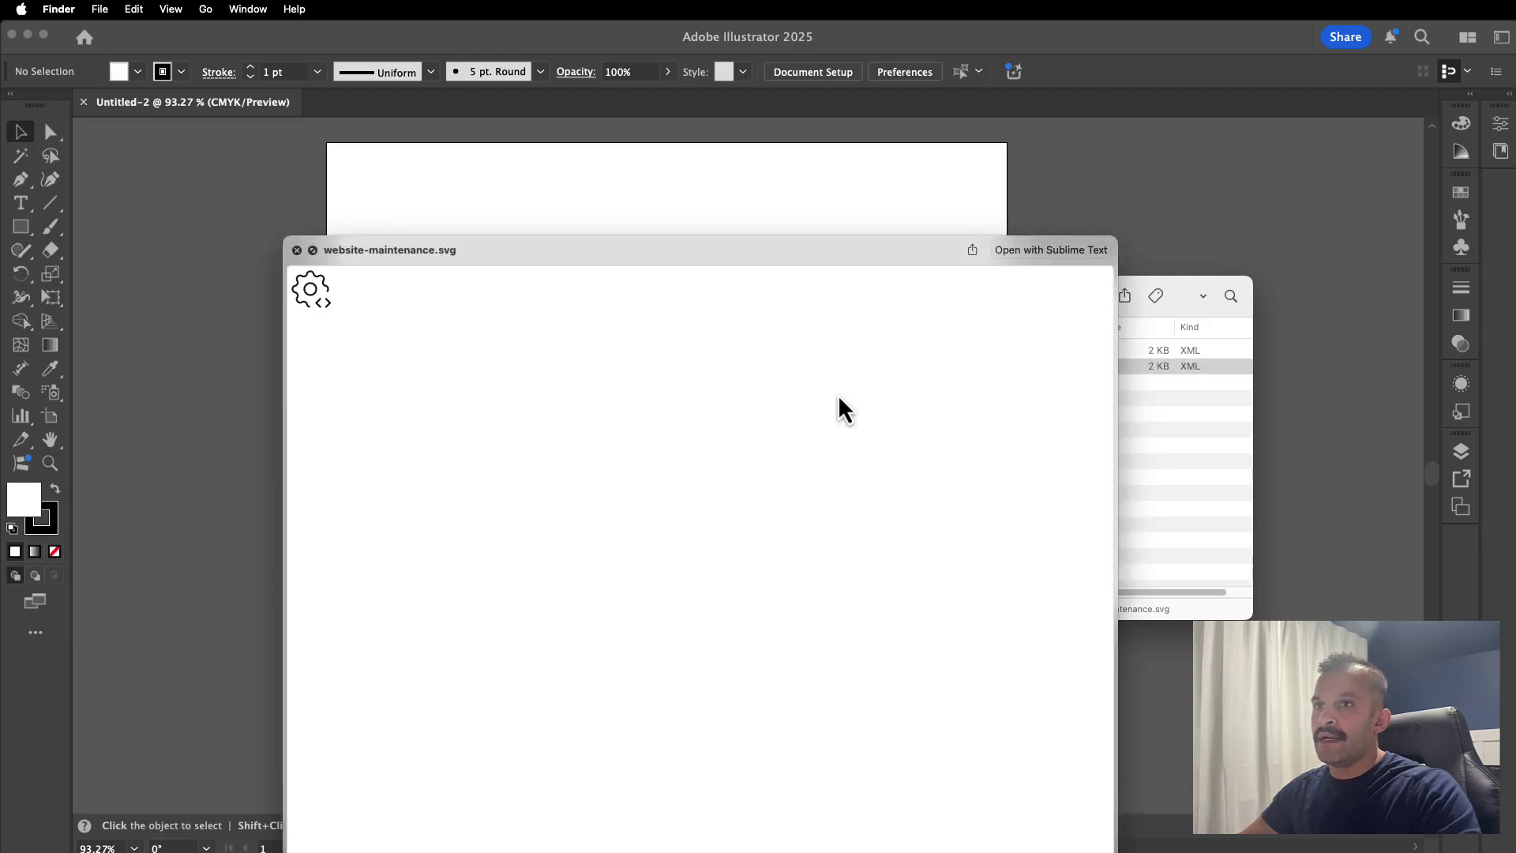
key(space)
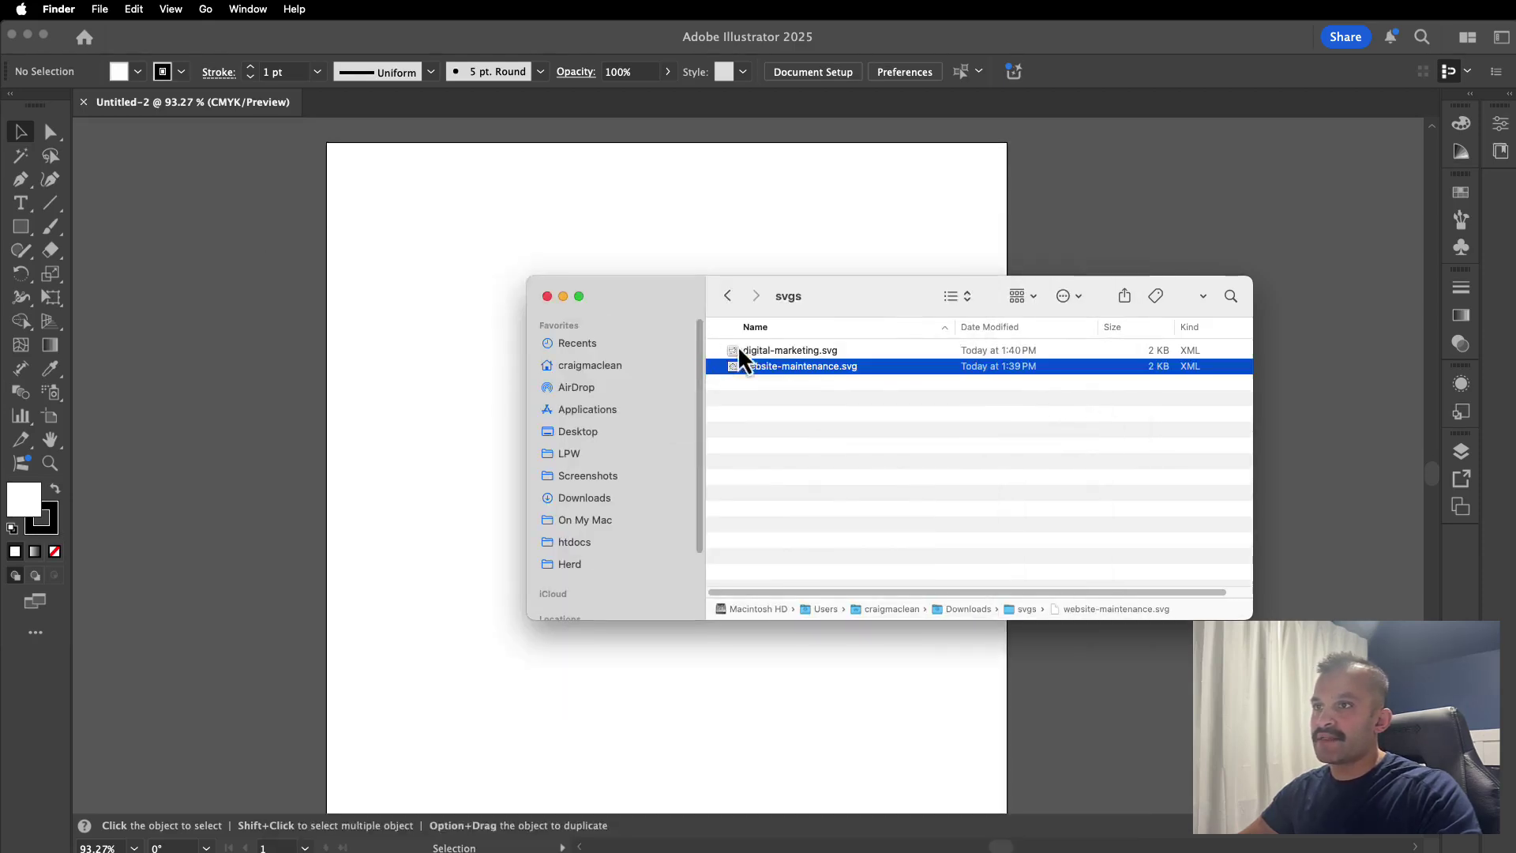
click(787, 357)
key(space)
key(space)
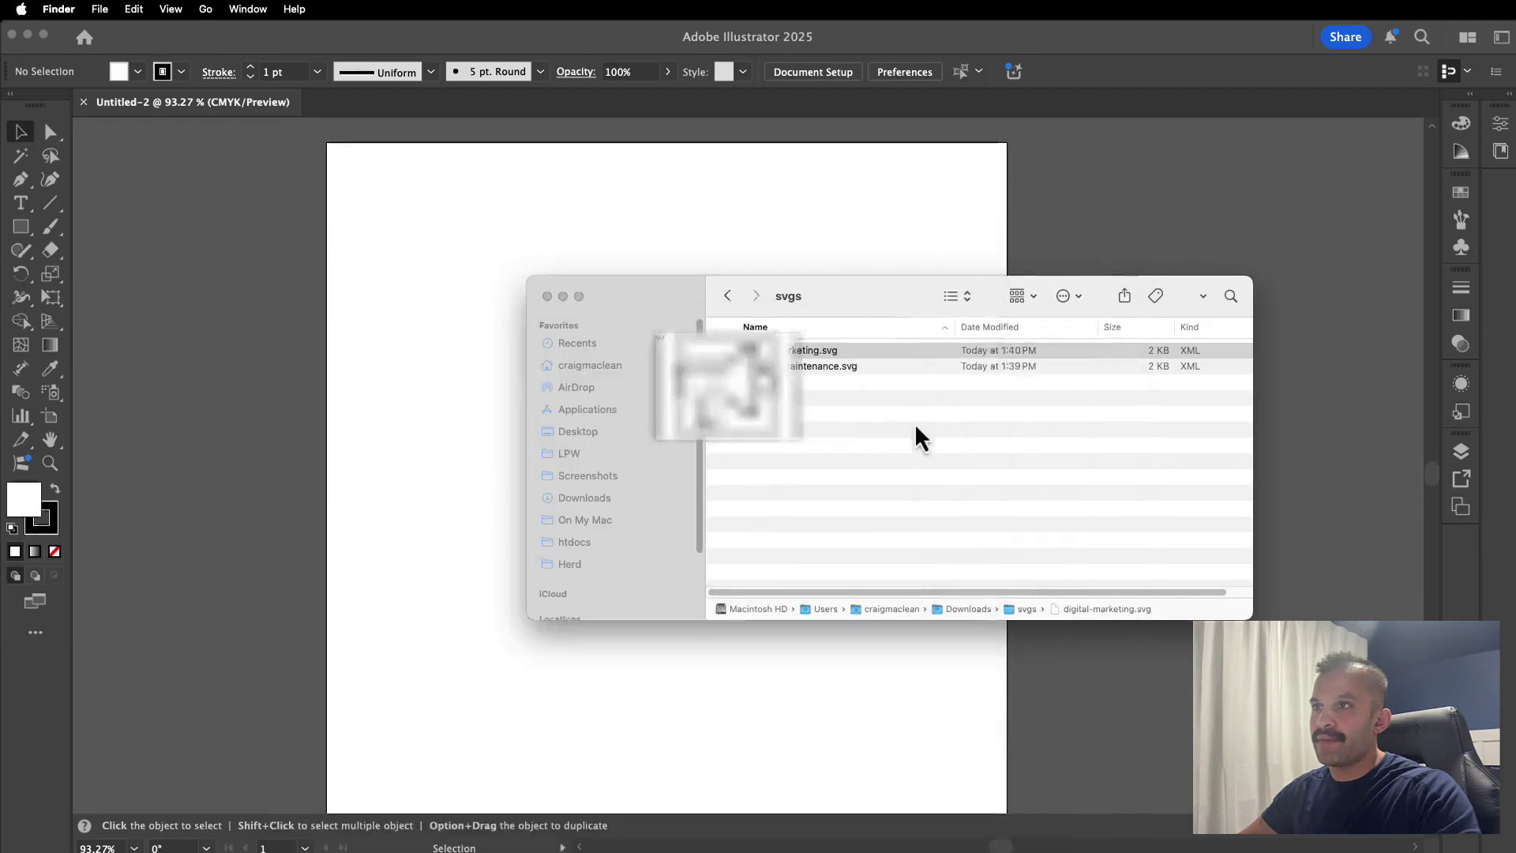
click(944, 426)
key(super+Tab)
key(super+Tab)
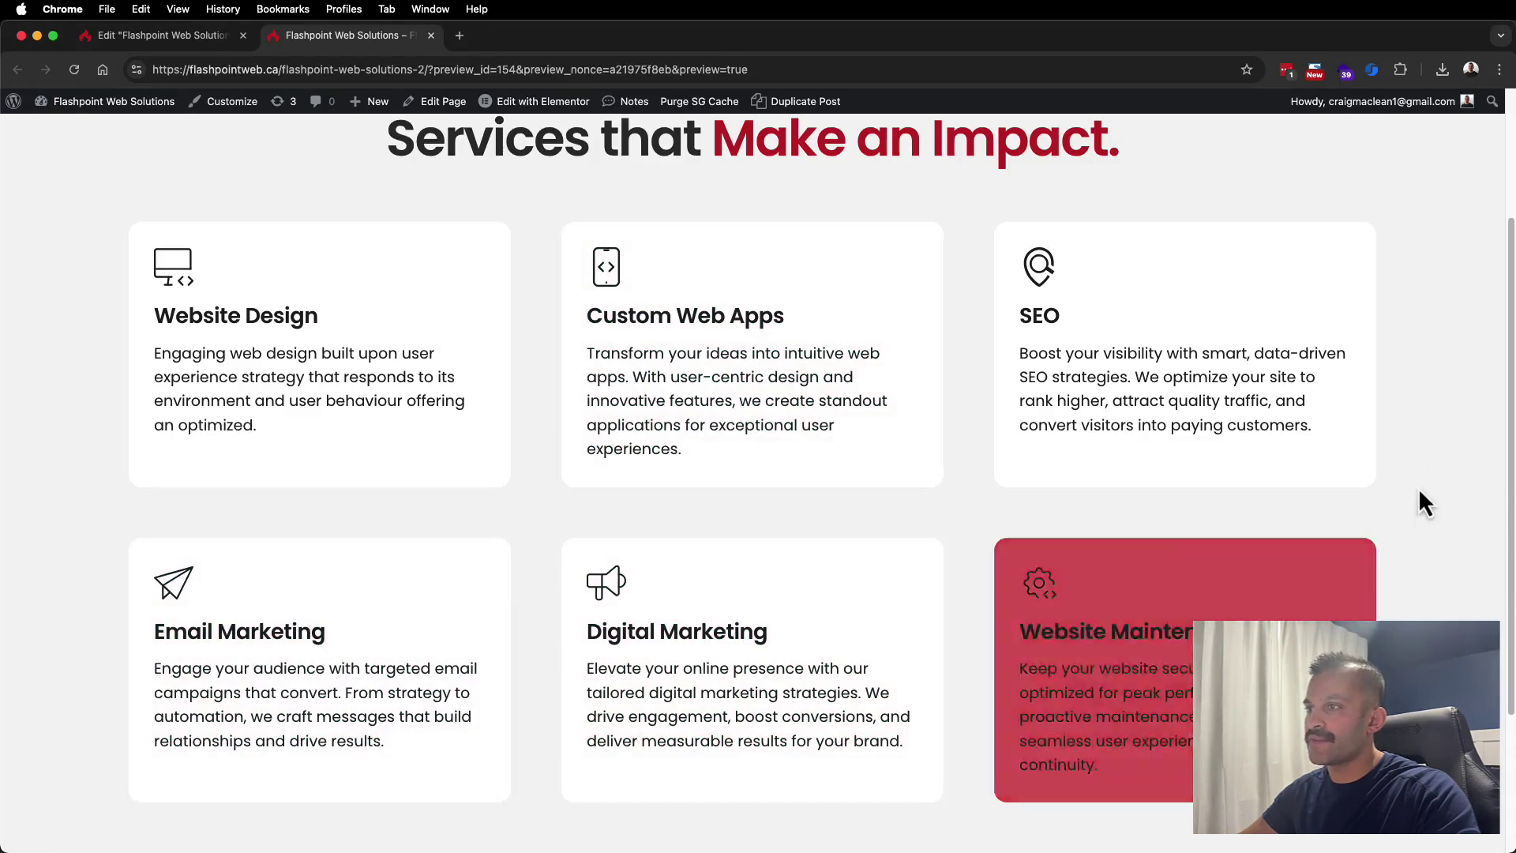
key(super+Tab)
key(super+Tab)
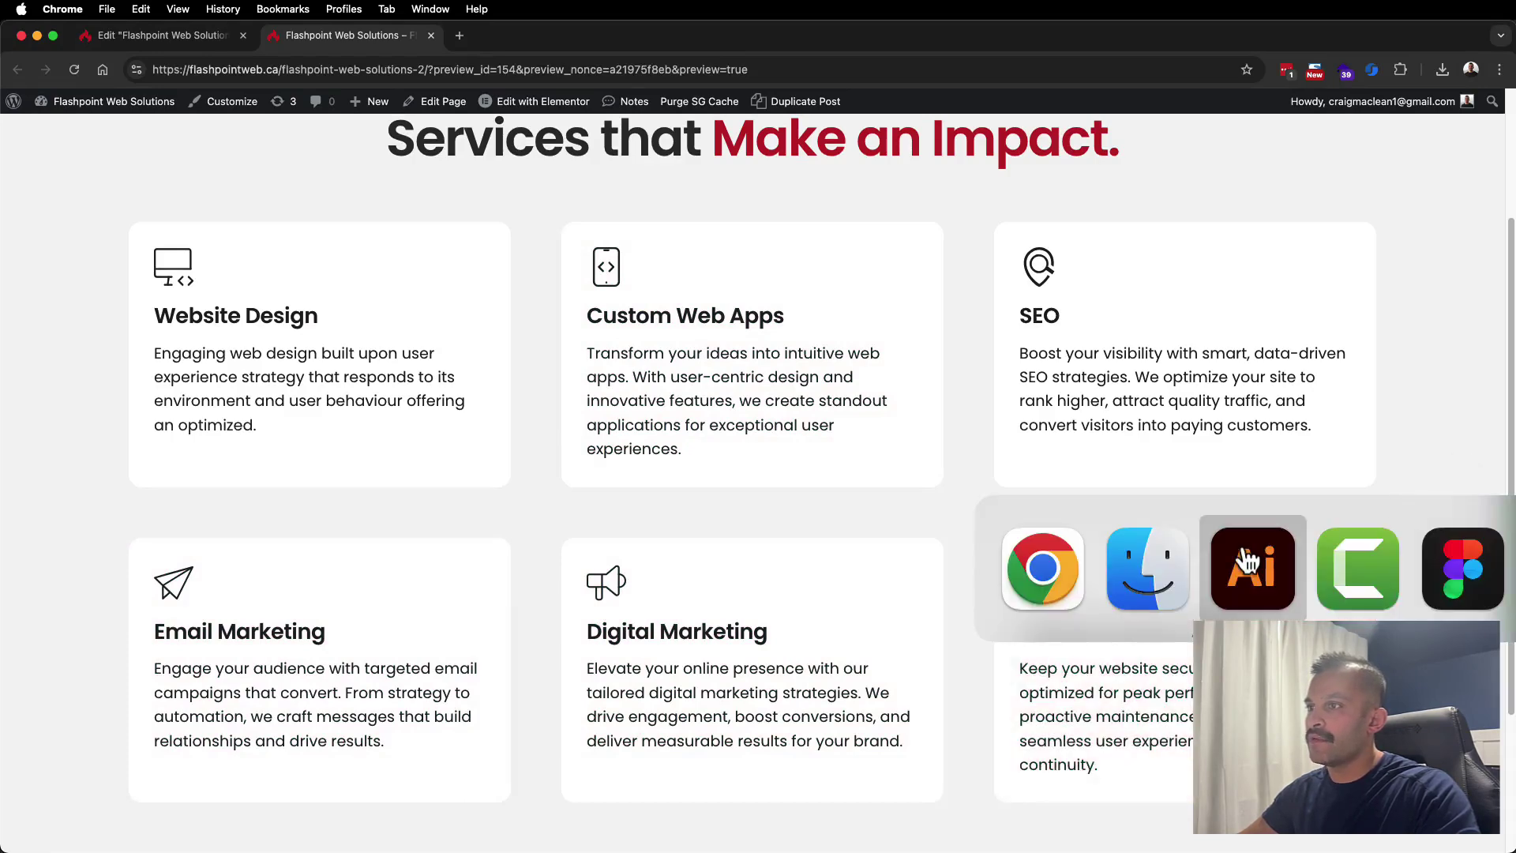
key(super+Tab)
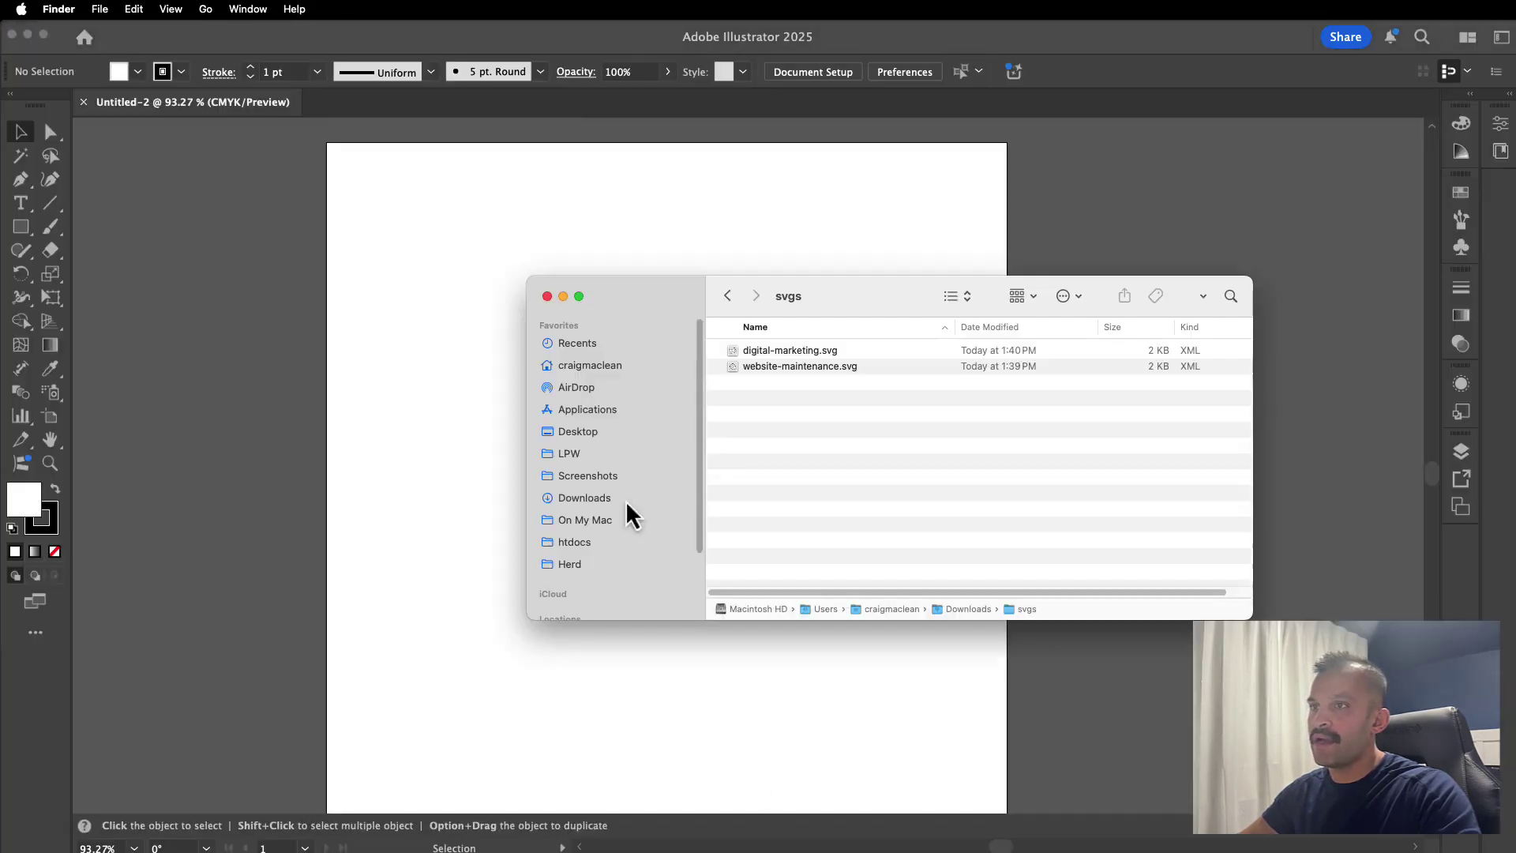
Step: Drag website-maintenance.svg into Illustrator and dismiss the clipping-lost-on-Tiny import warning
click(826, 369)
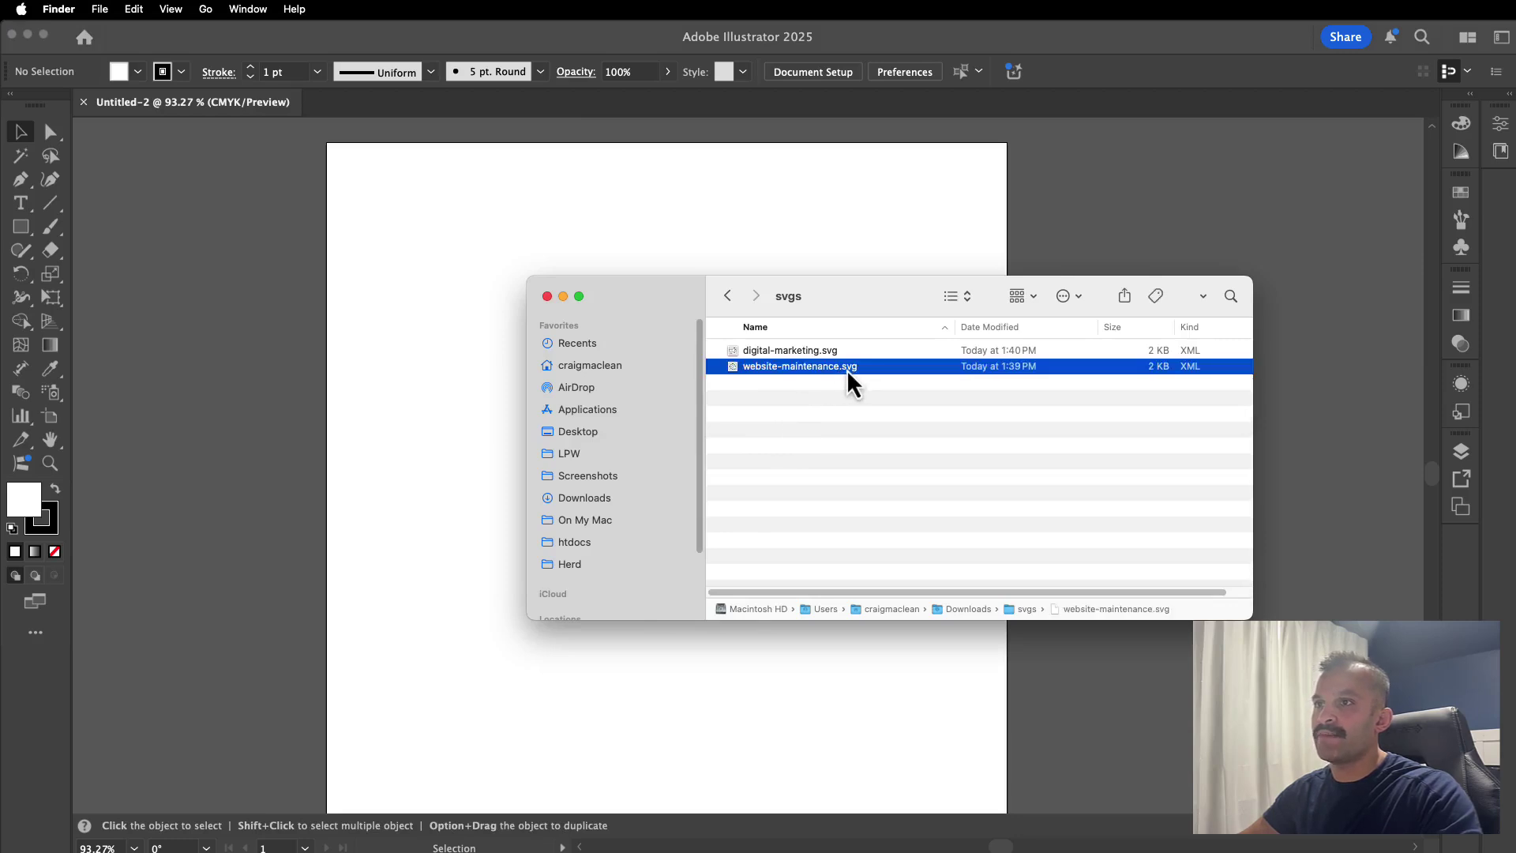
drag(860, 387, 209, 382)
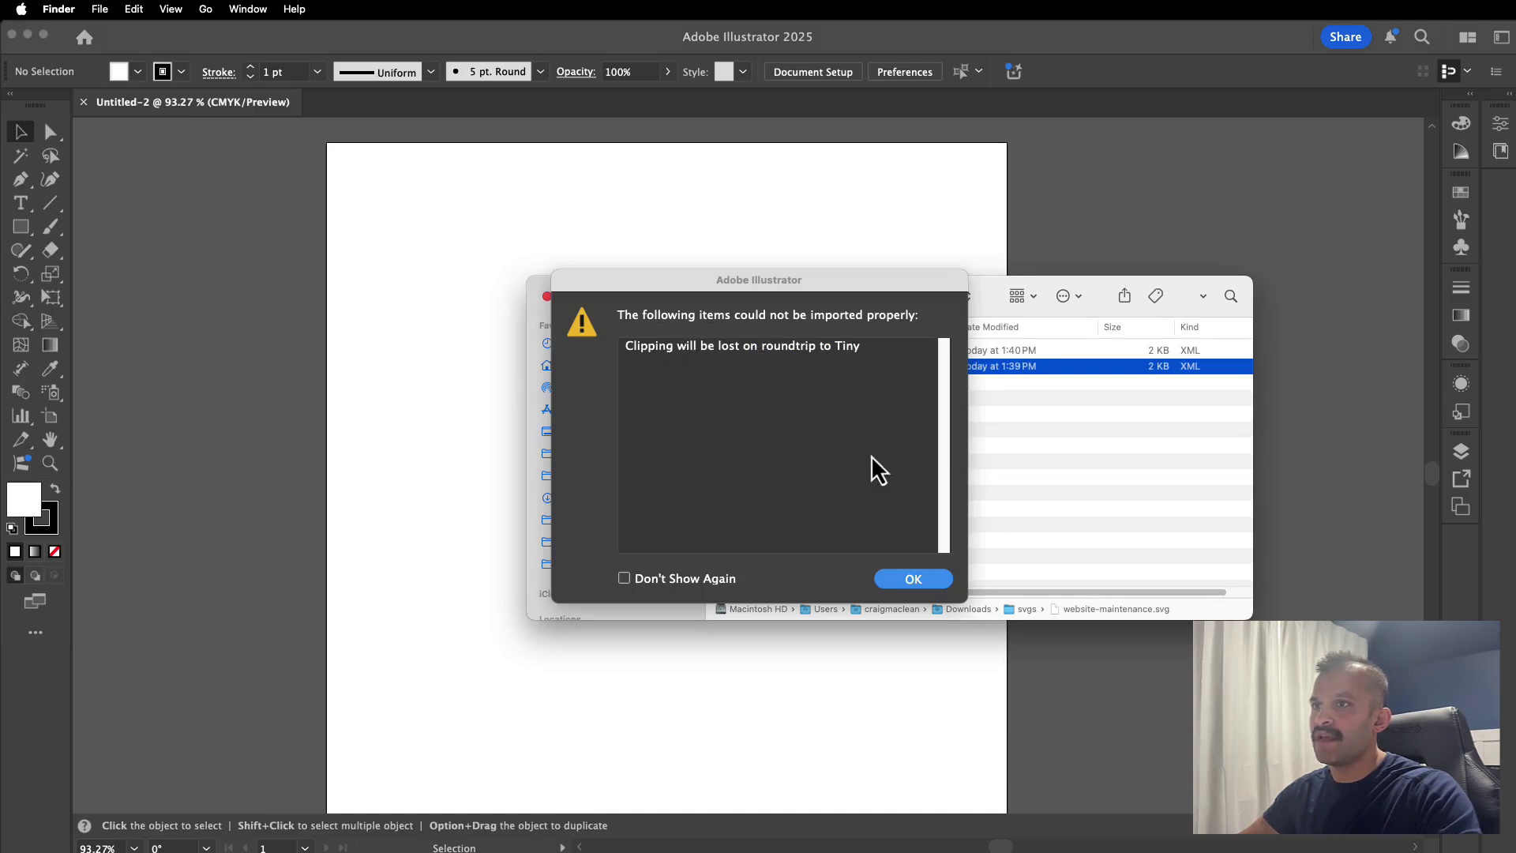
click(910, 584)
click(912, 581)
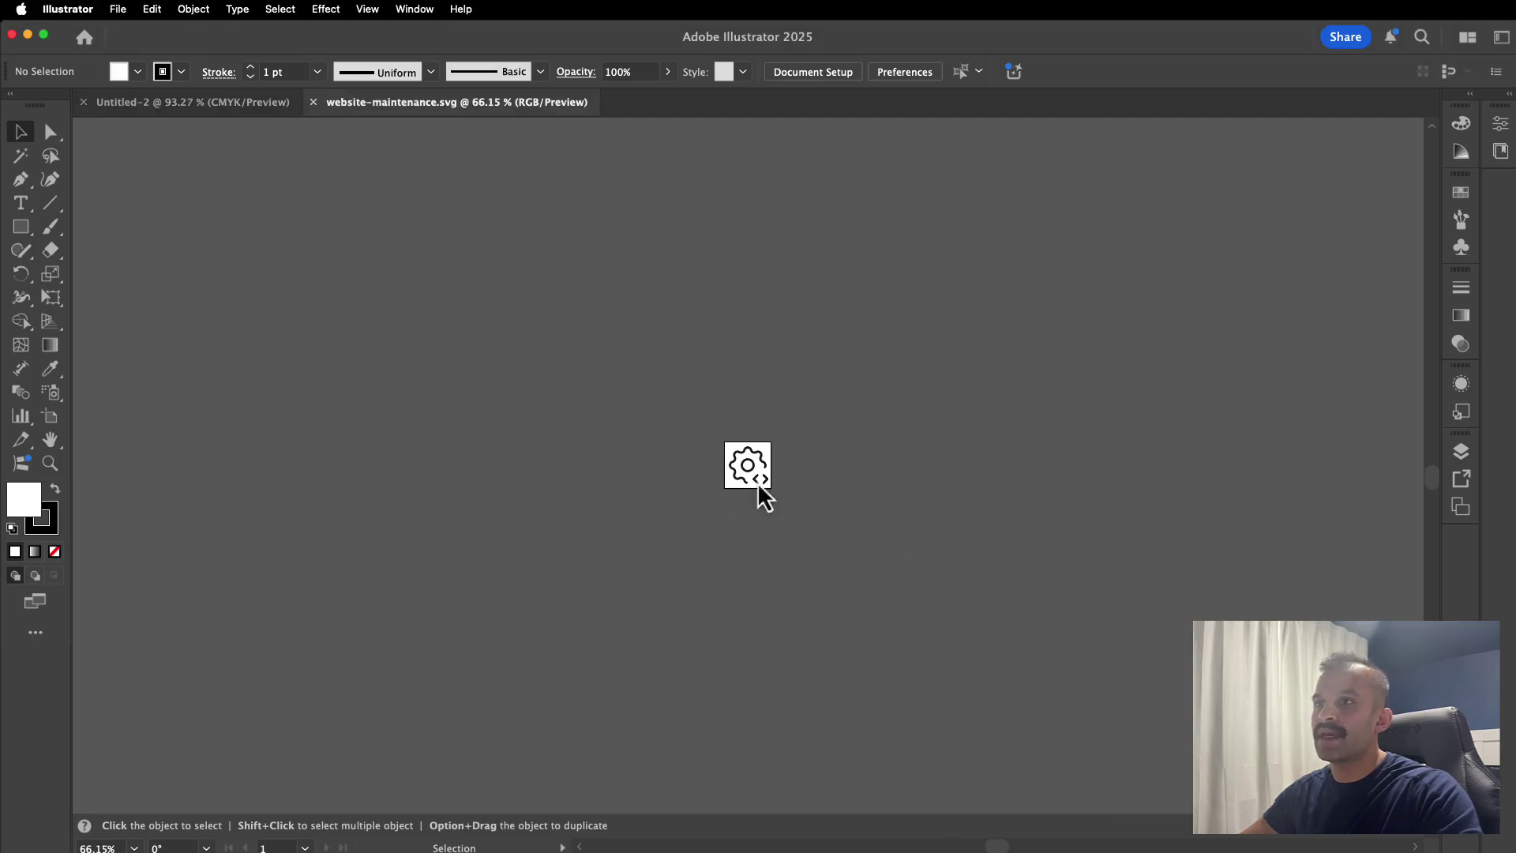
Step: Zoom in on the gear icon and release its clip group's clipping mask, then deselect
click(763, 479)
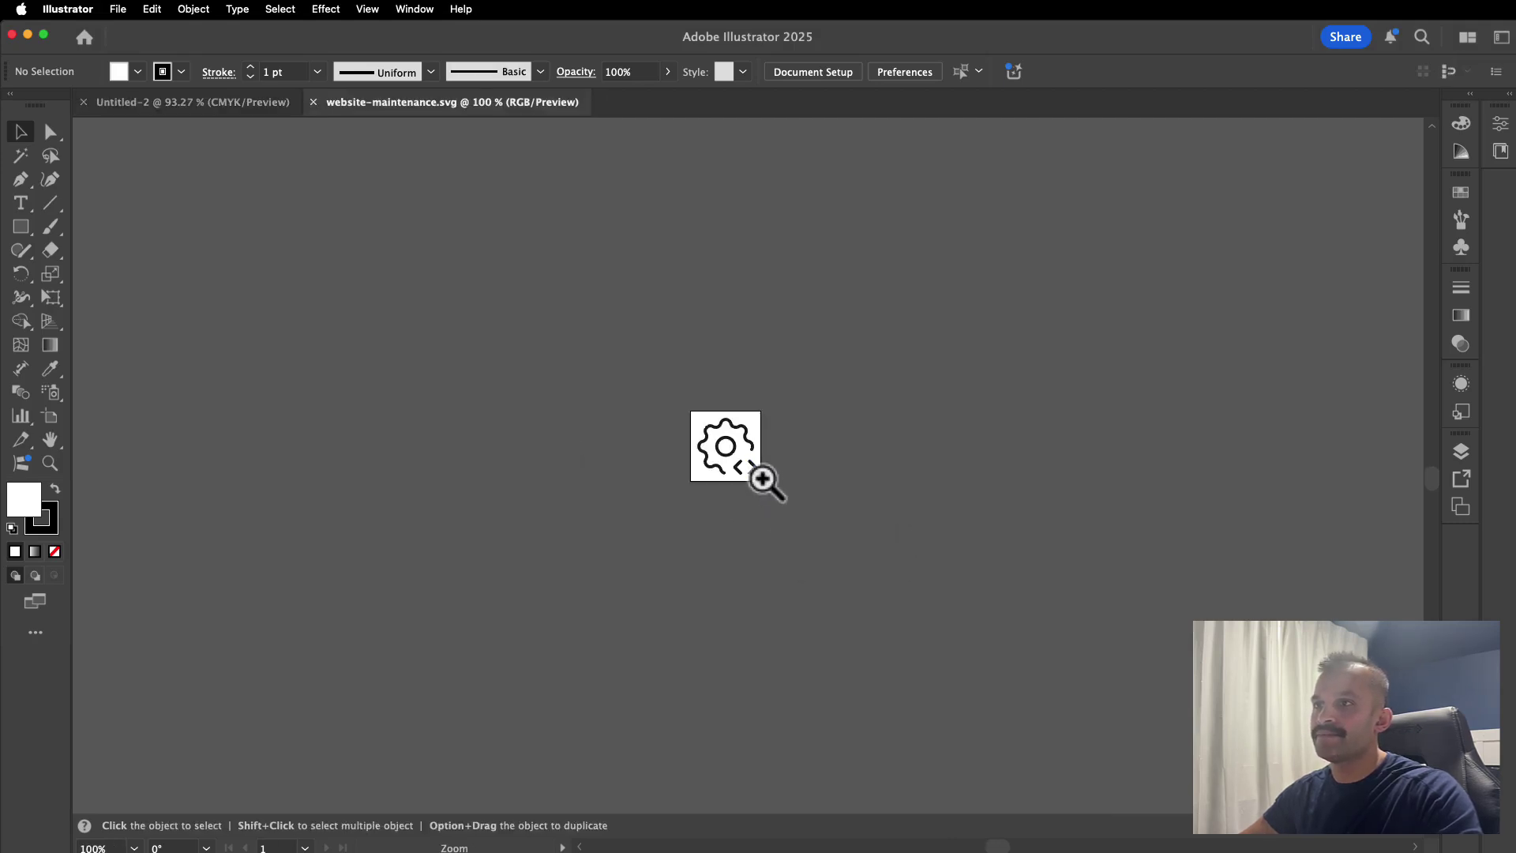
click(725, 454)
click(705, 444)
click(703, 443)
click(746, 445)
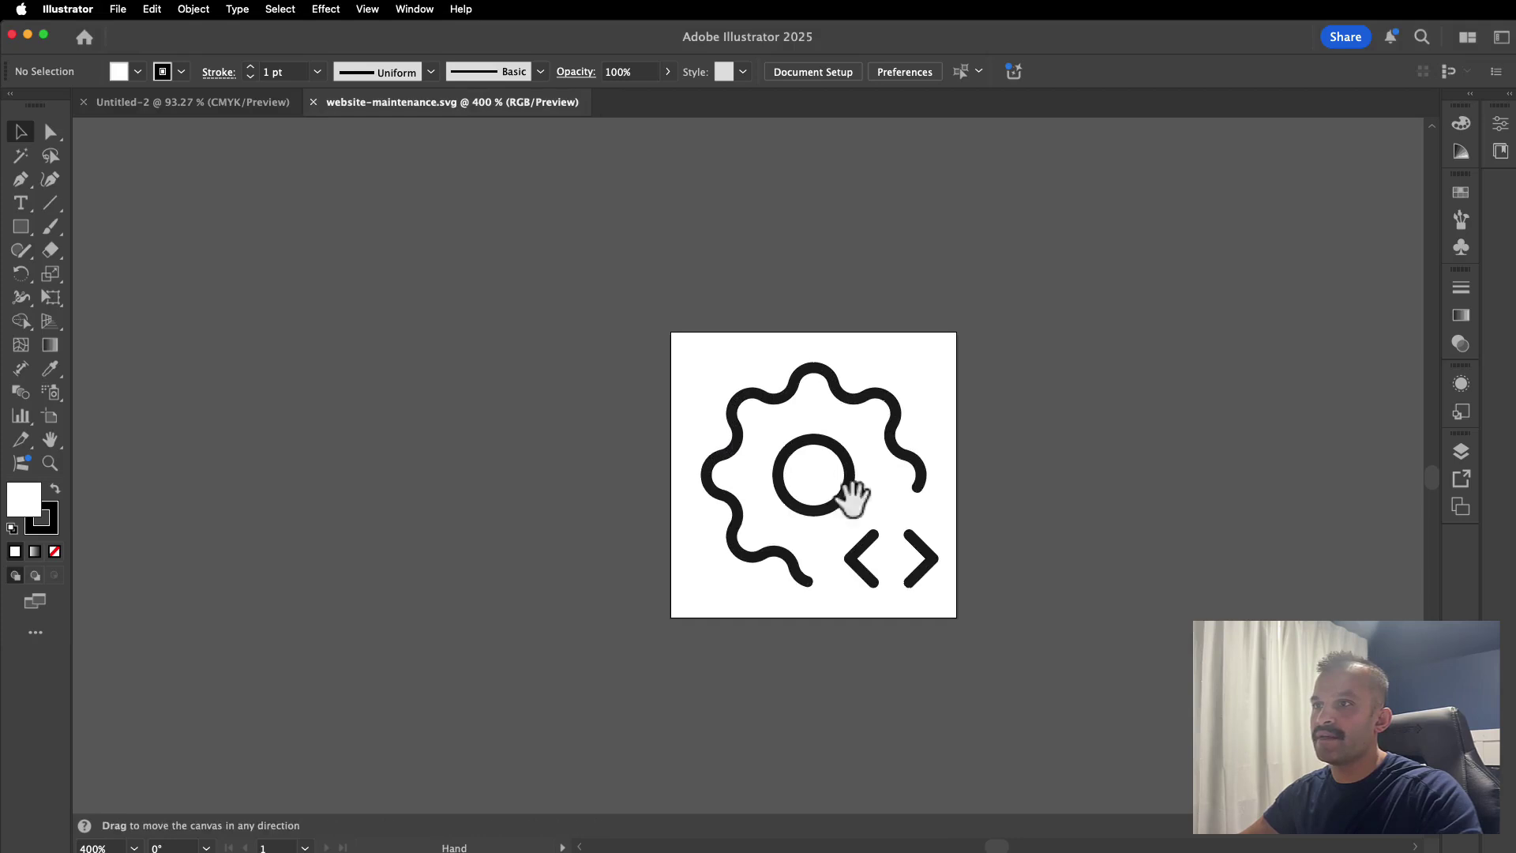
drag(845, 498, 795, 447)
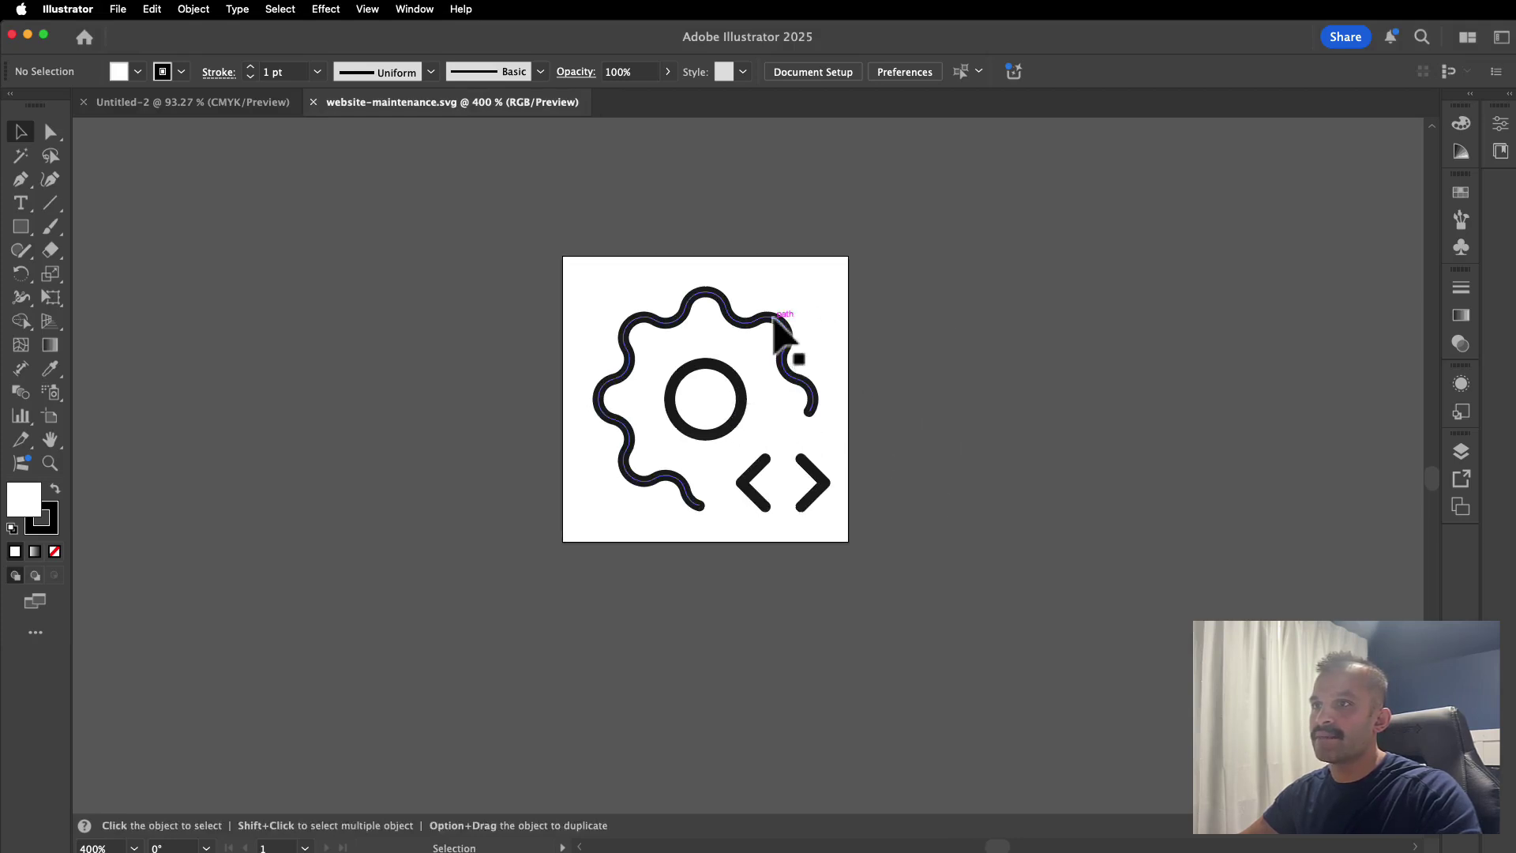
click(774, 320)
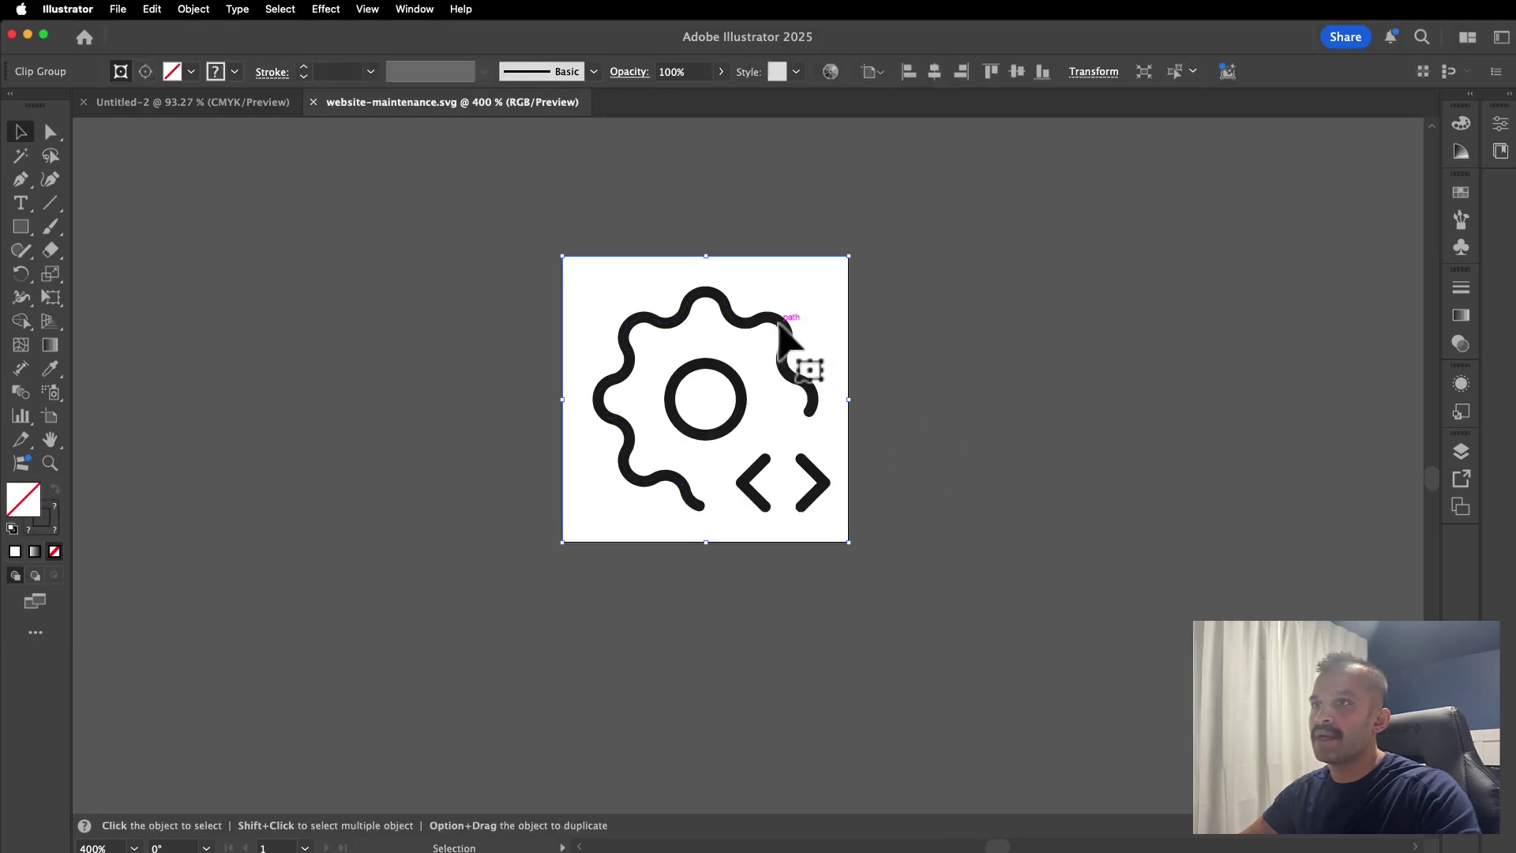
right_click(780, 326)
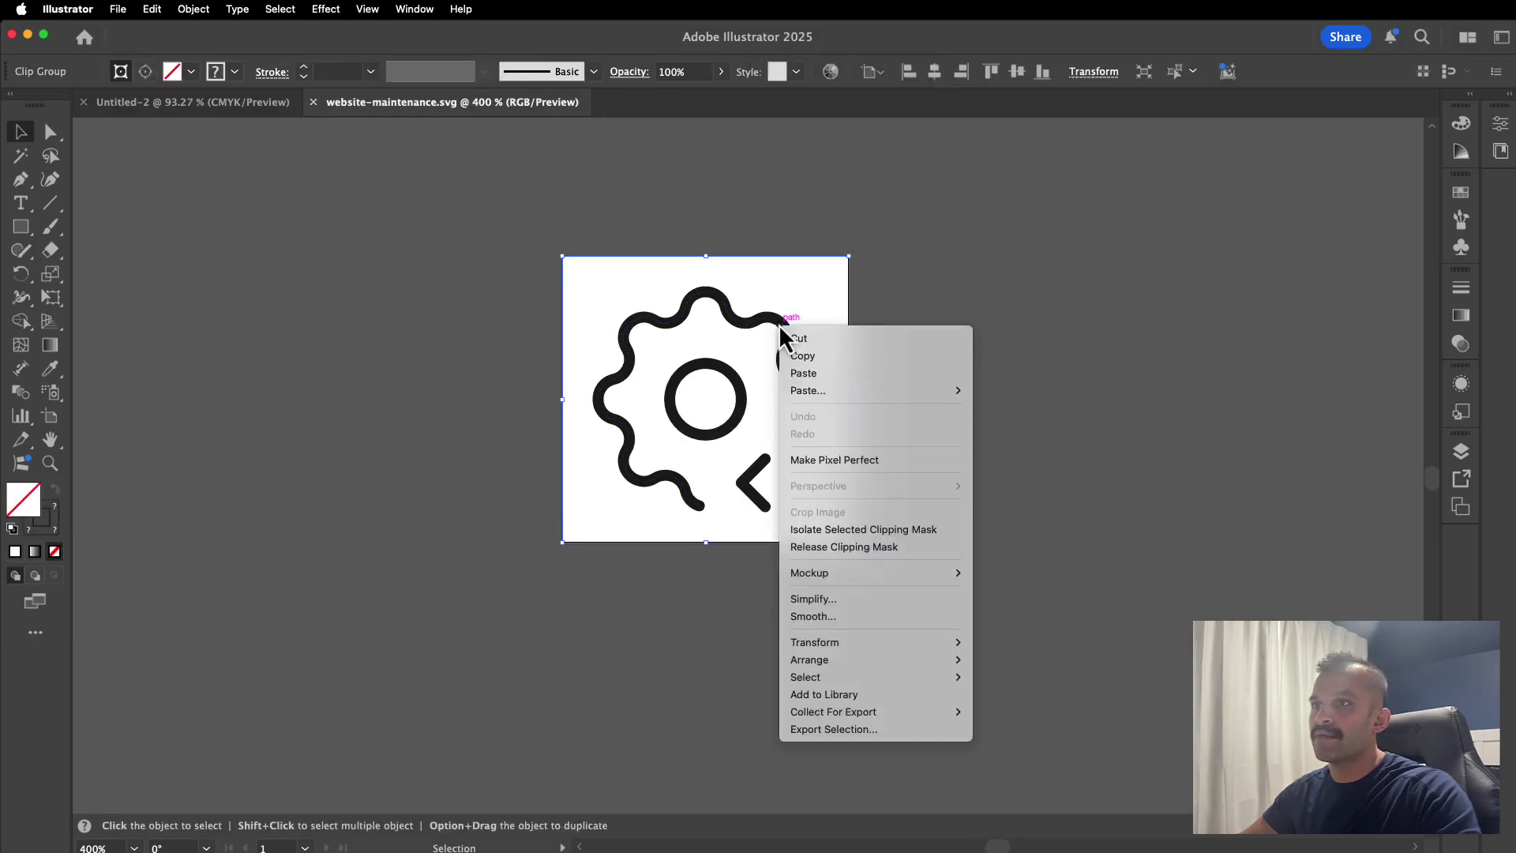
click(892, 547)
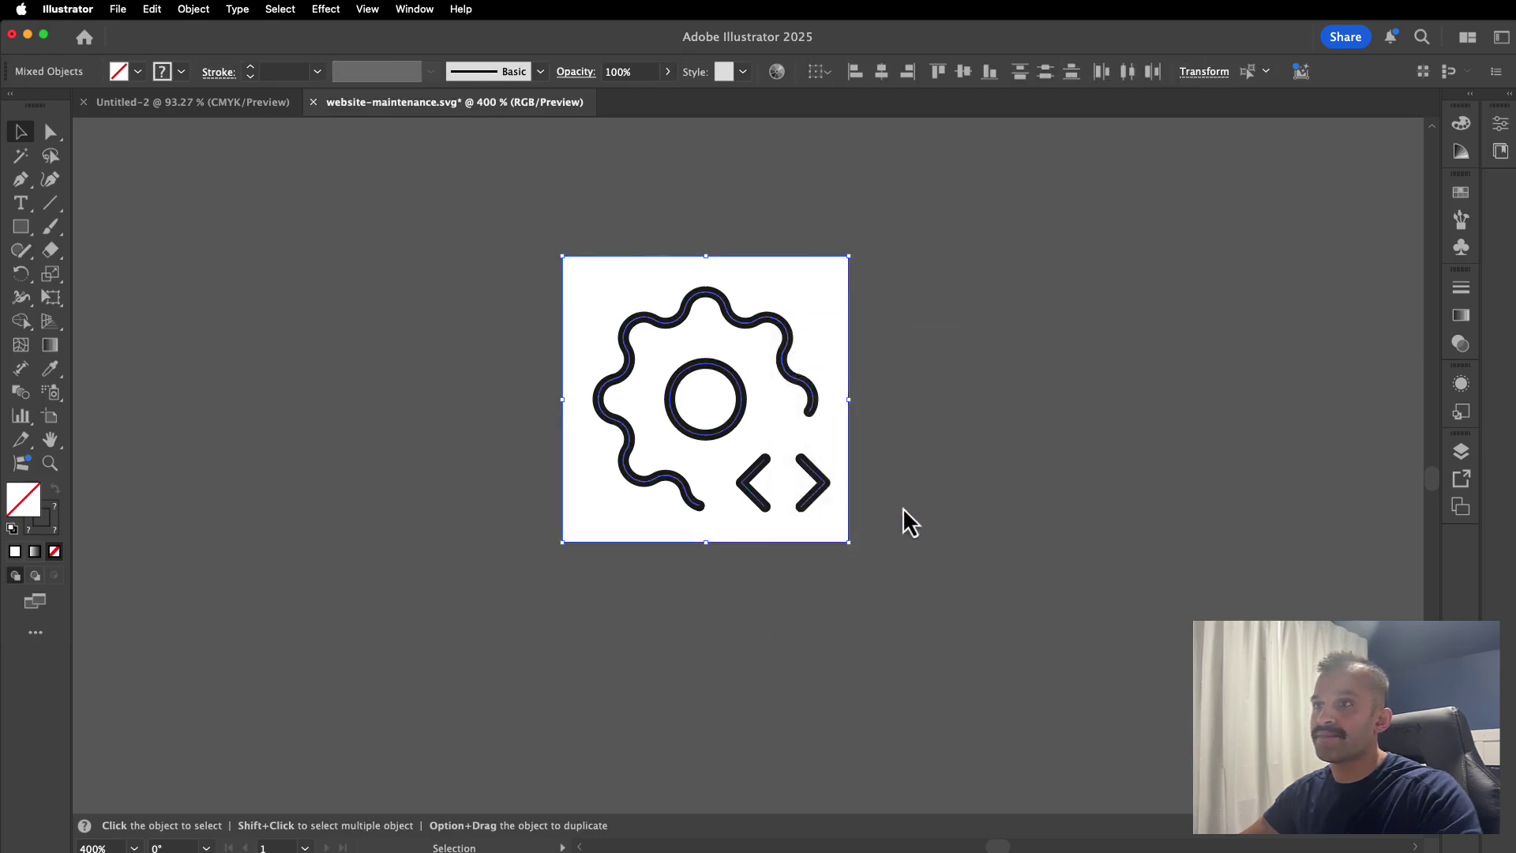
click(851, 531)
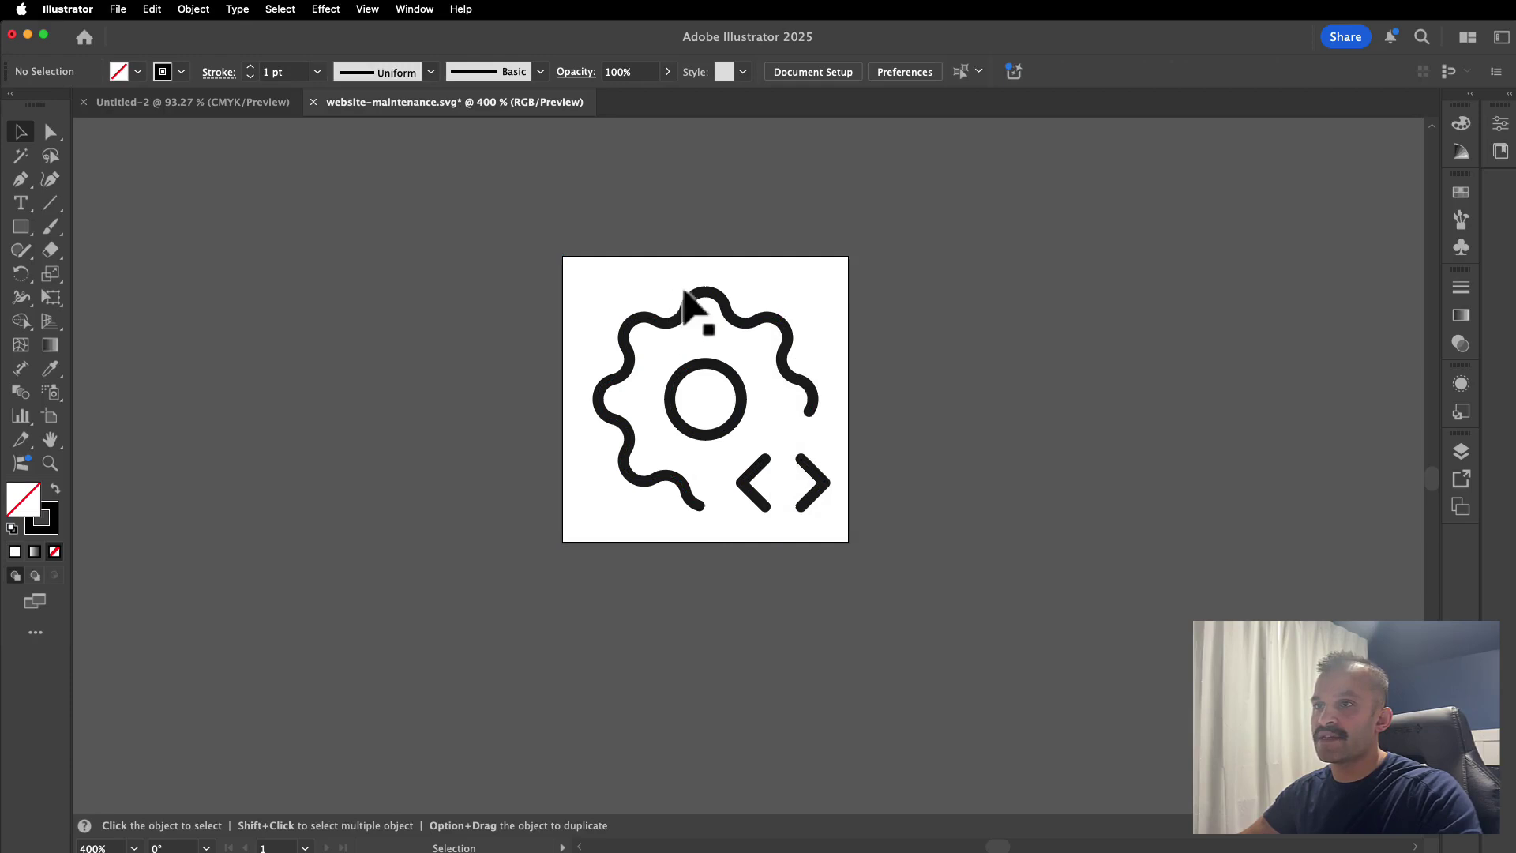
Step: Select the gear icon group and apply Object > Path > Outline Stroke to it
click(677, 324)
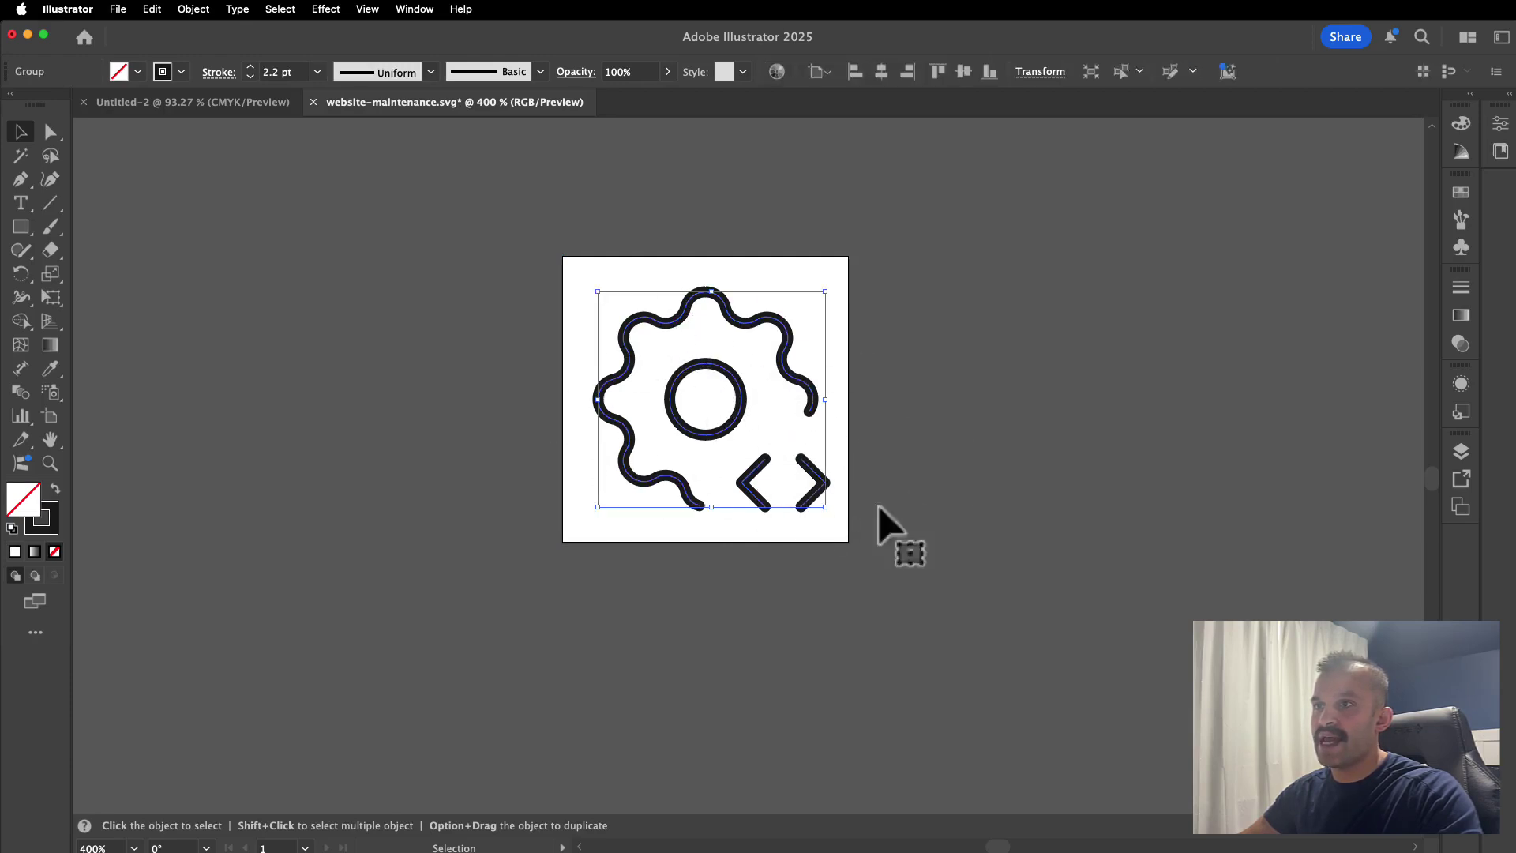
click(501, 316)
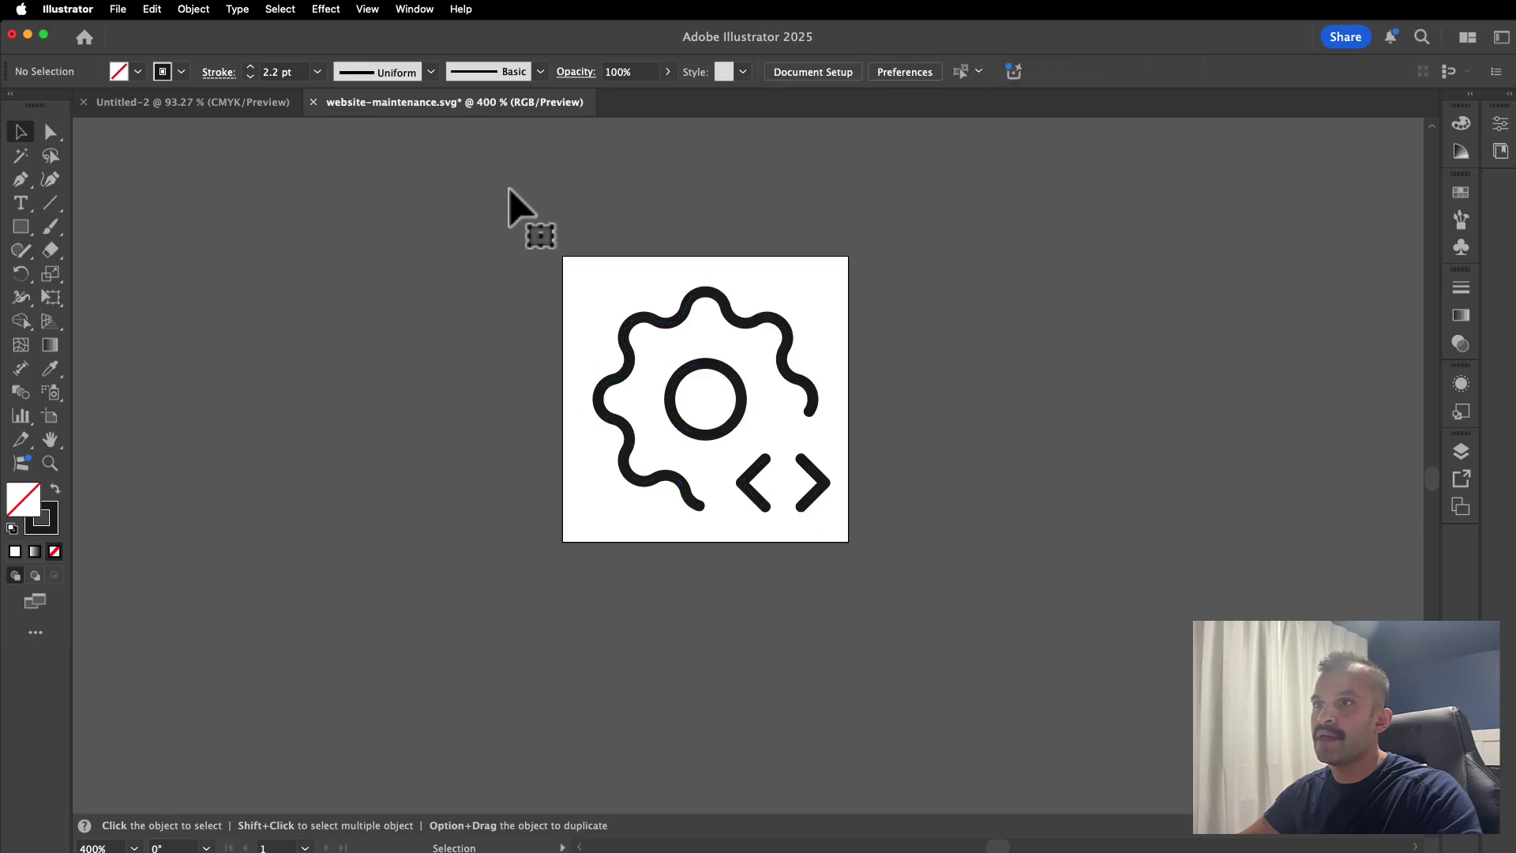
click(602, 333)
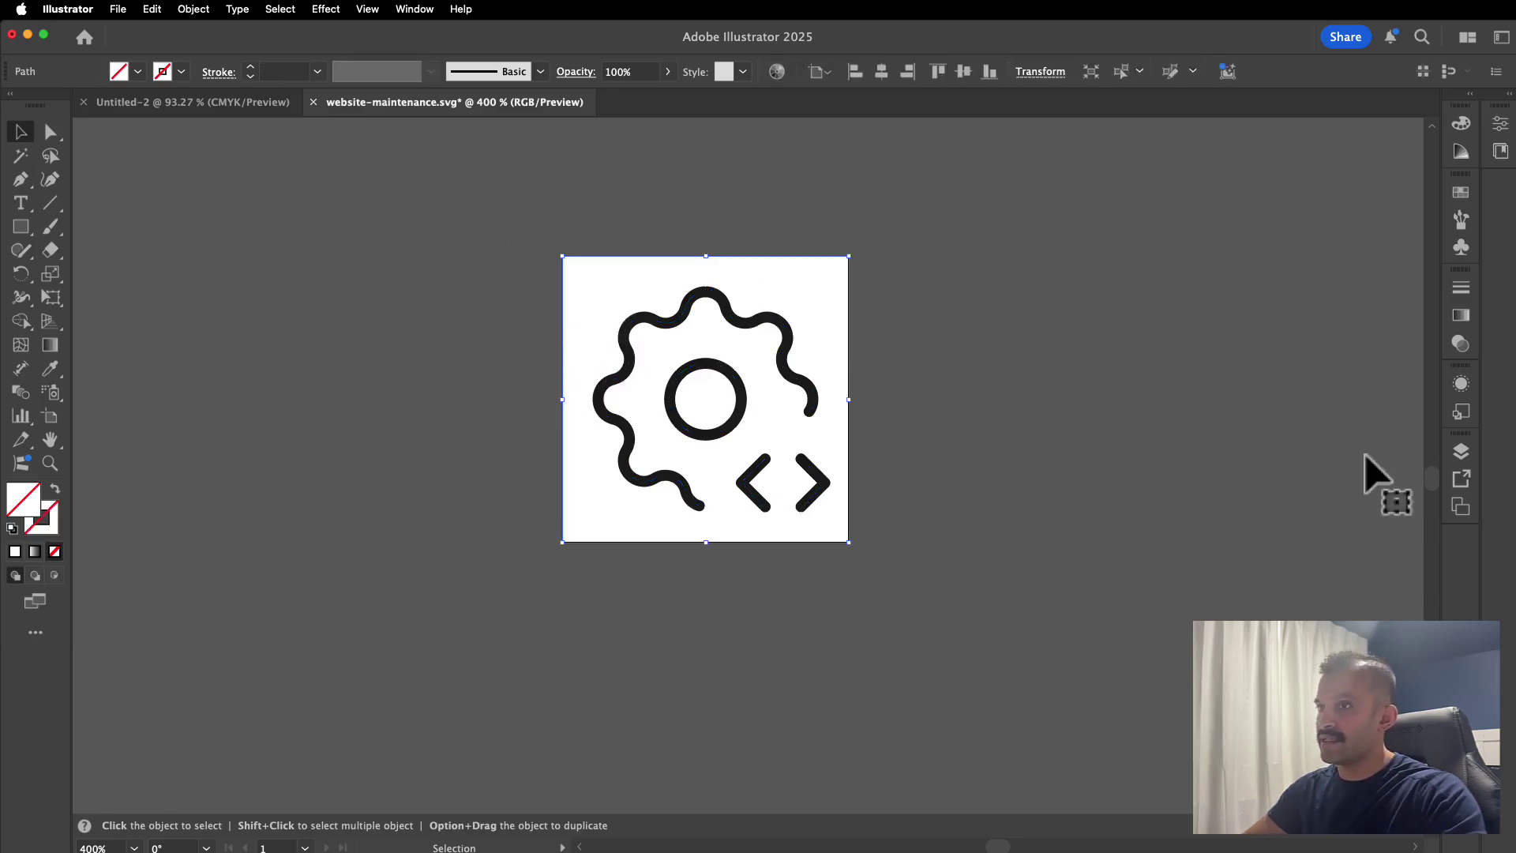
click(1373, 474)
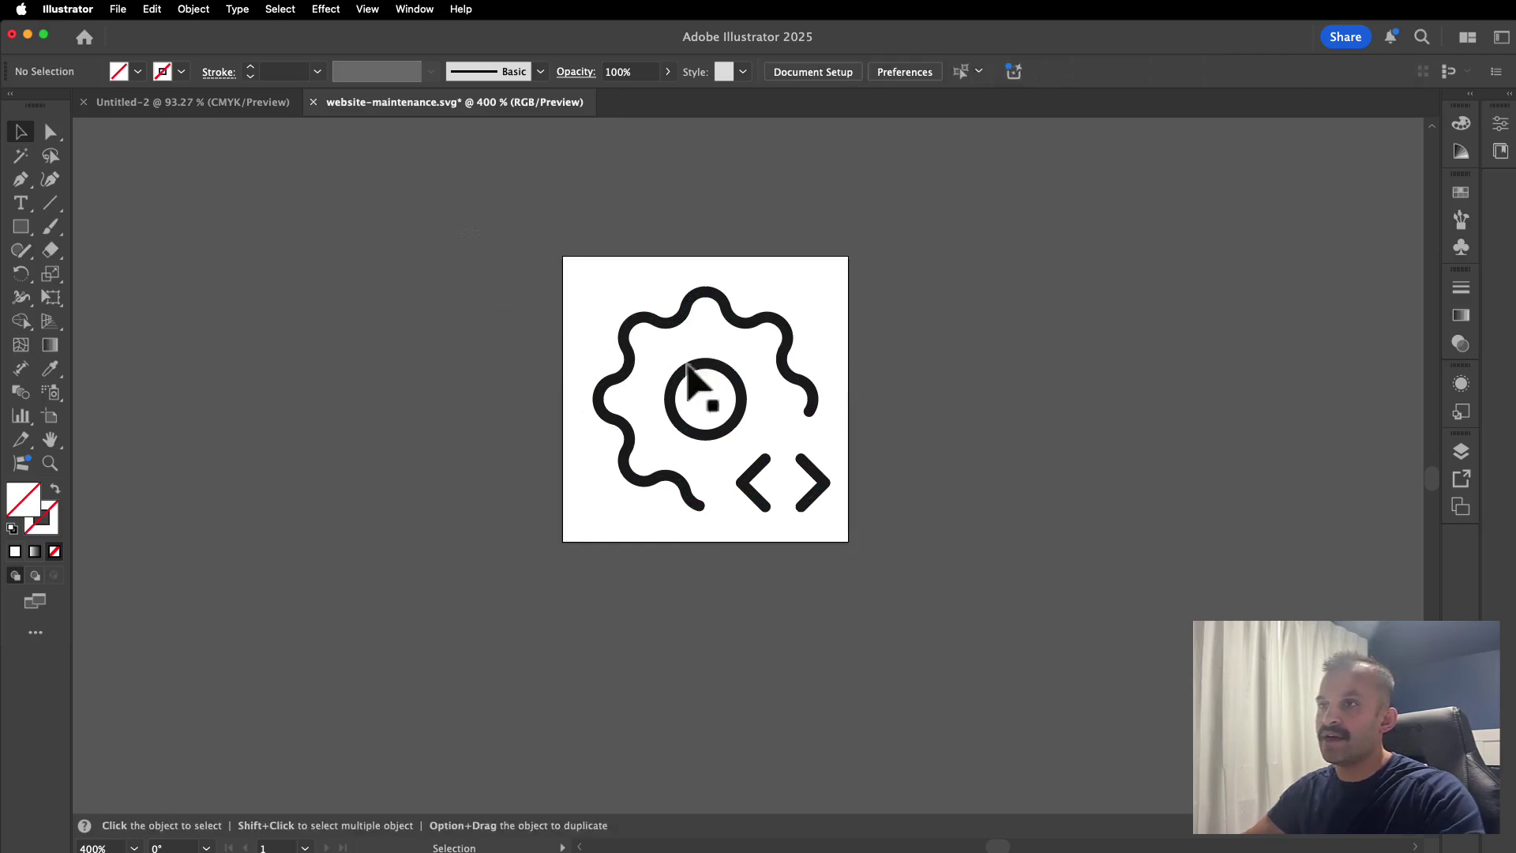
click(684, 366)
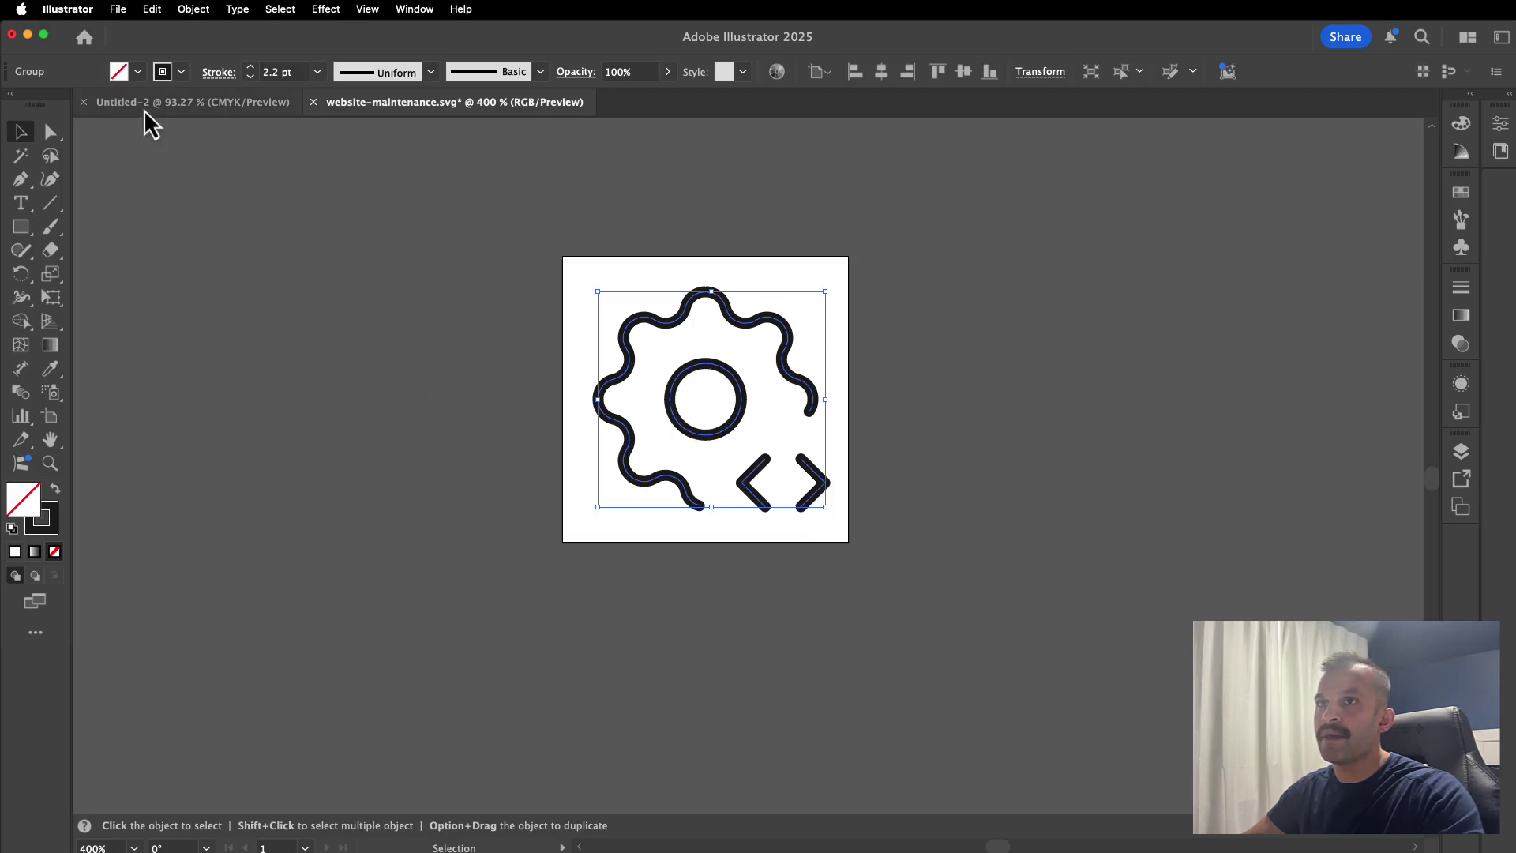
click(195, 10)
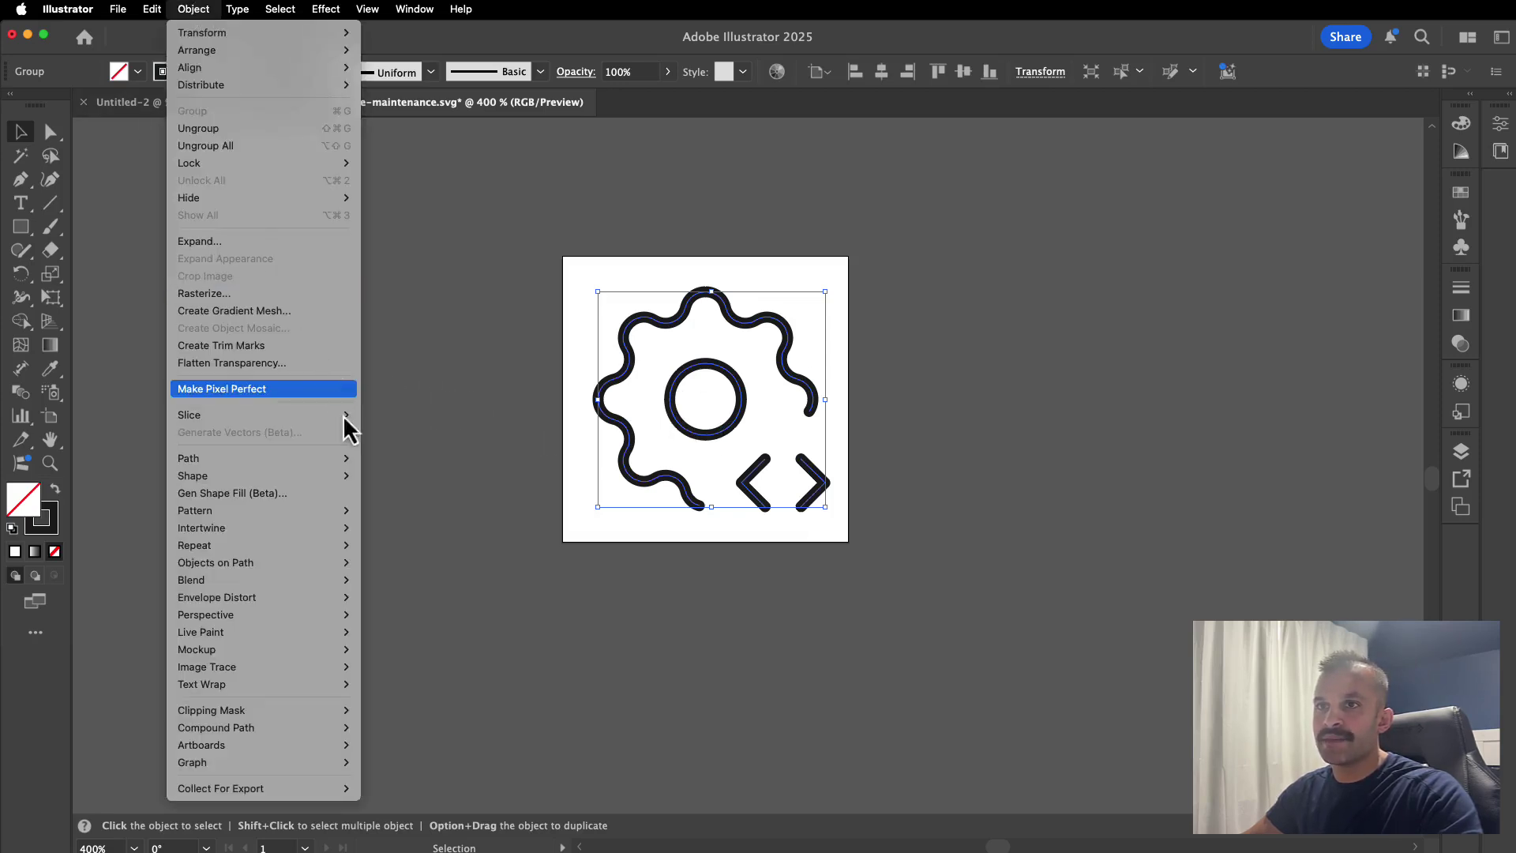
mouse_move(324, 465)
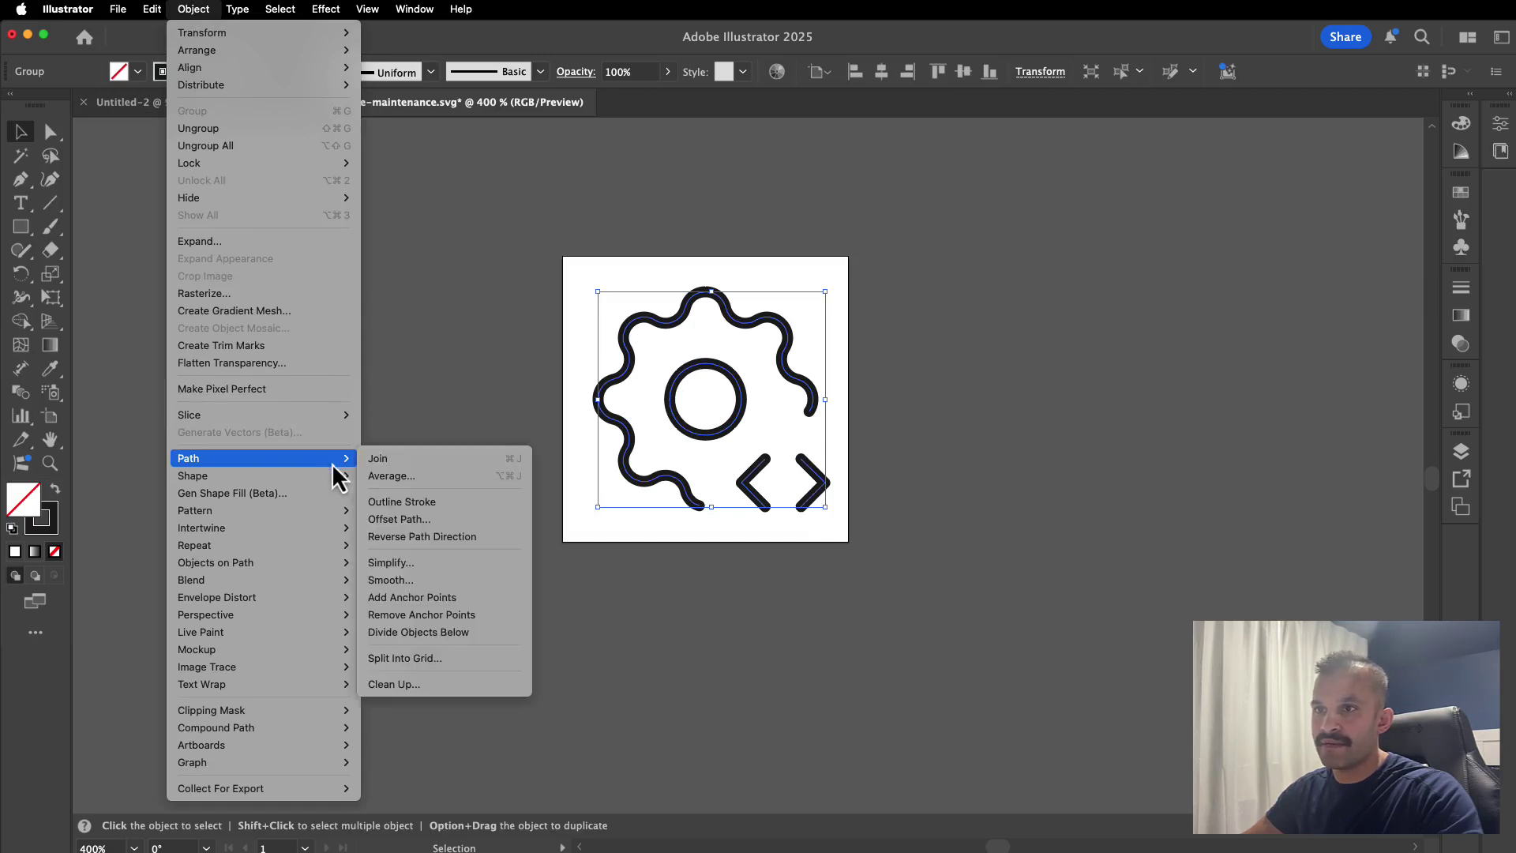
click(439, 517)
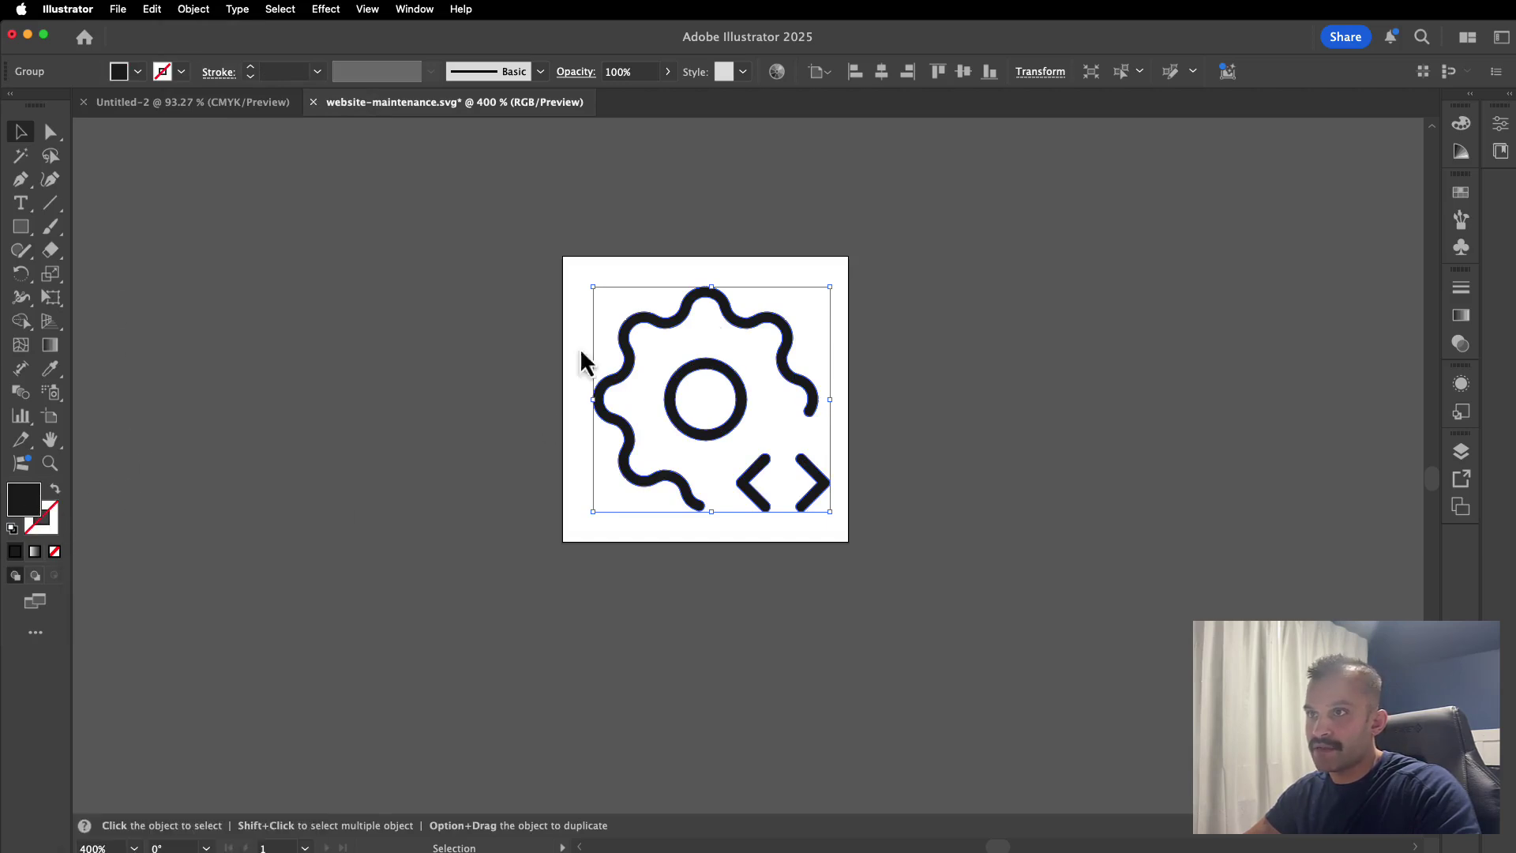
Step: Change the gear's fill colour from 1d1d1d to hex 000000 in the Color Picker
double_click(29, 513)
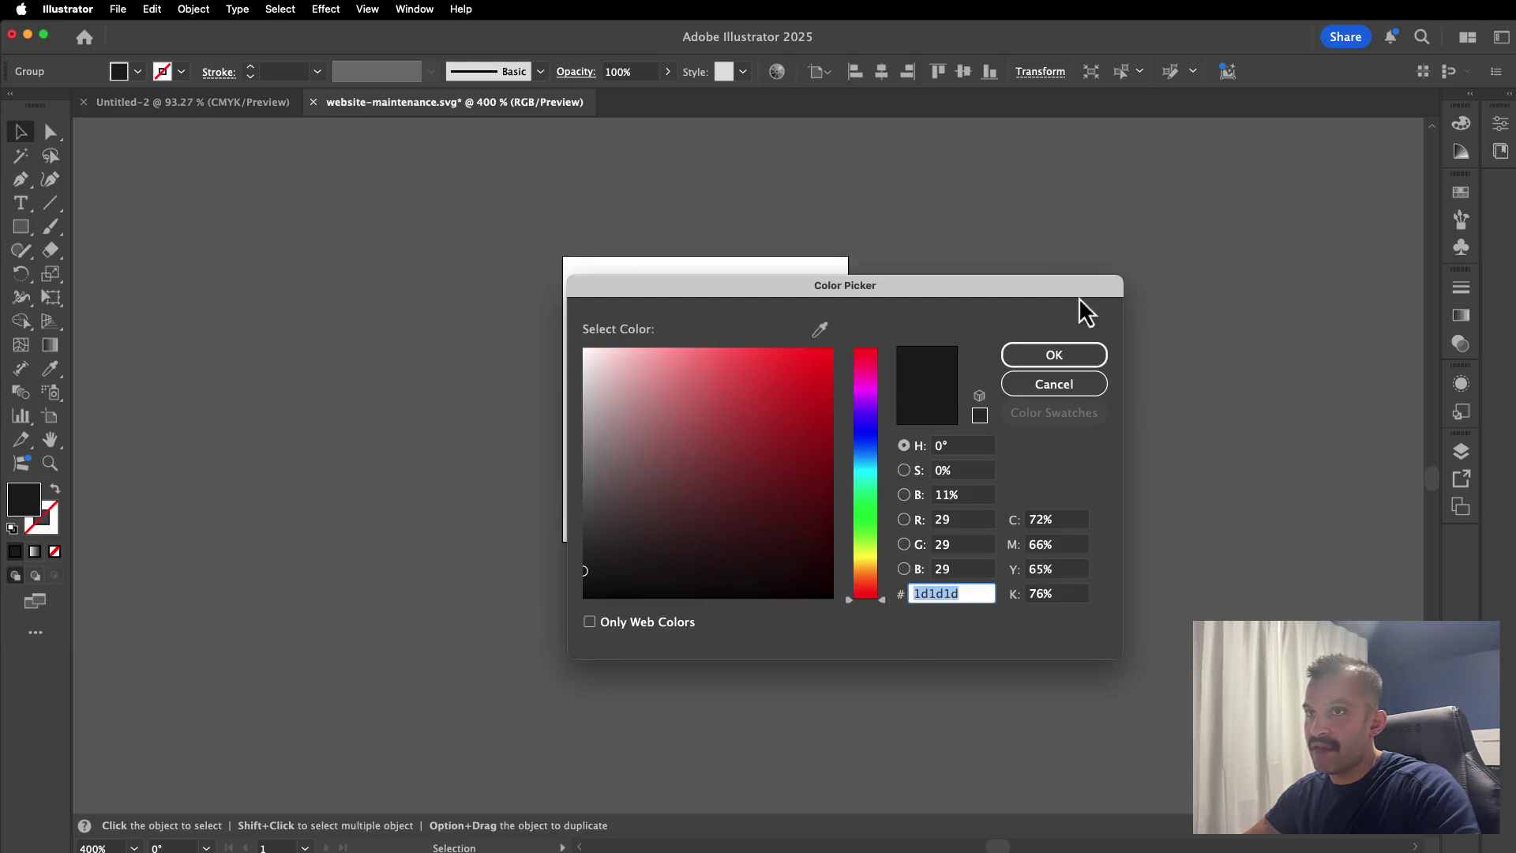
drag(1013, 293, 1284, 243)
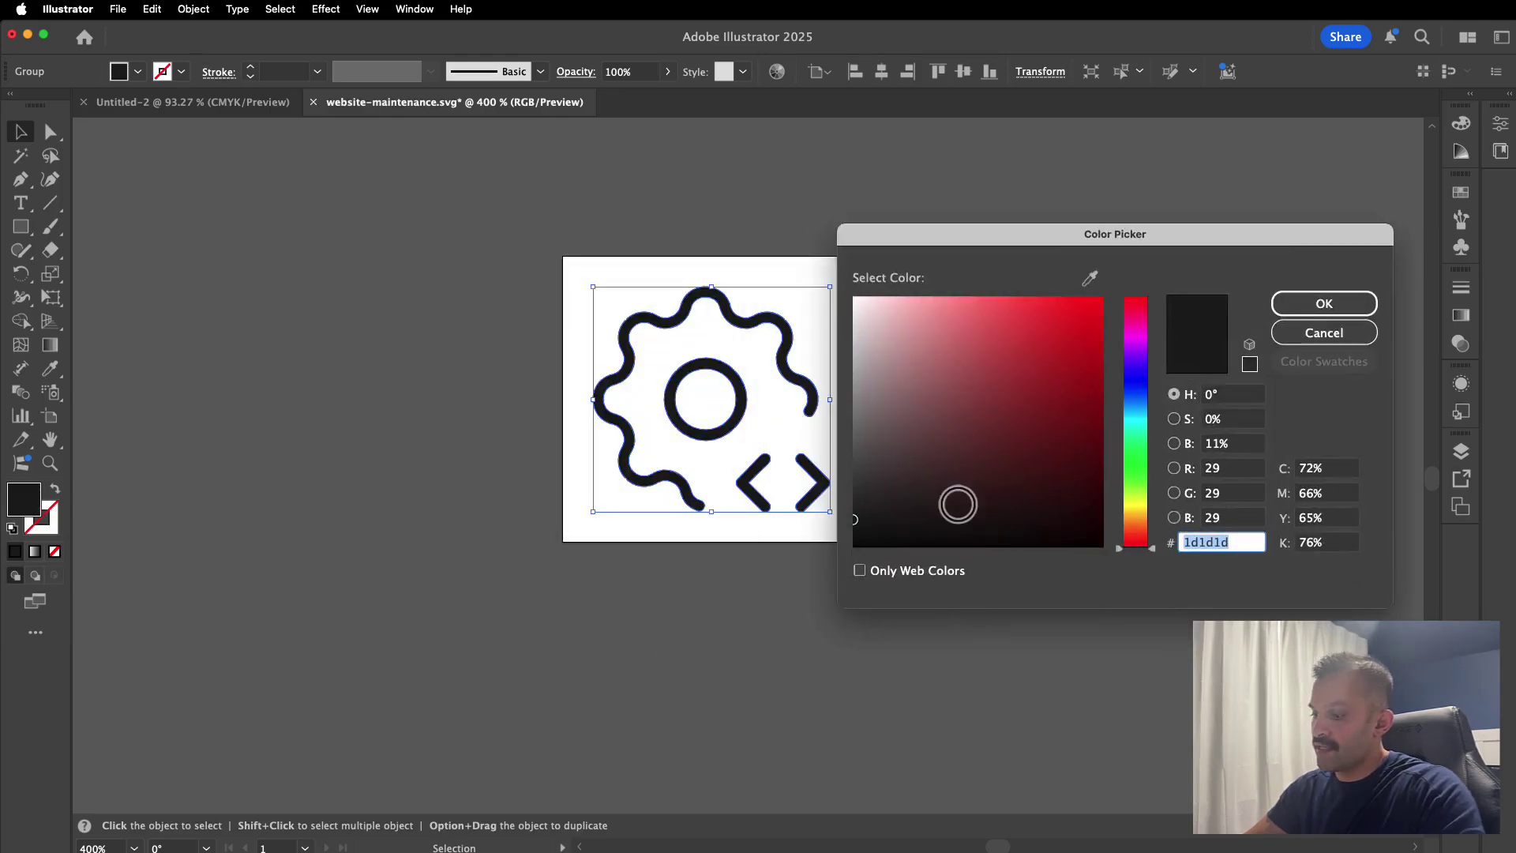
text(000)
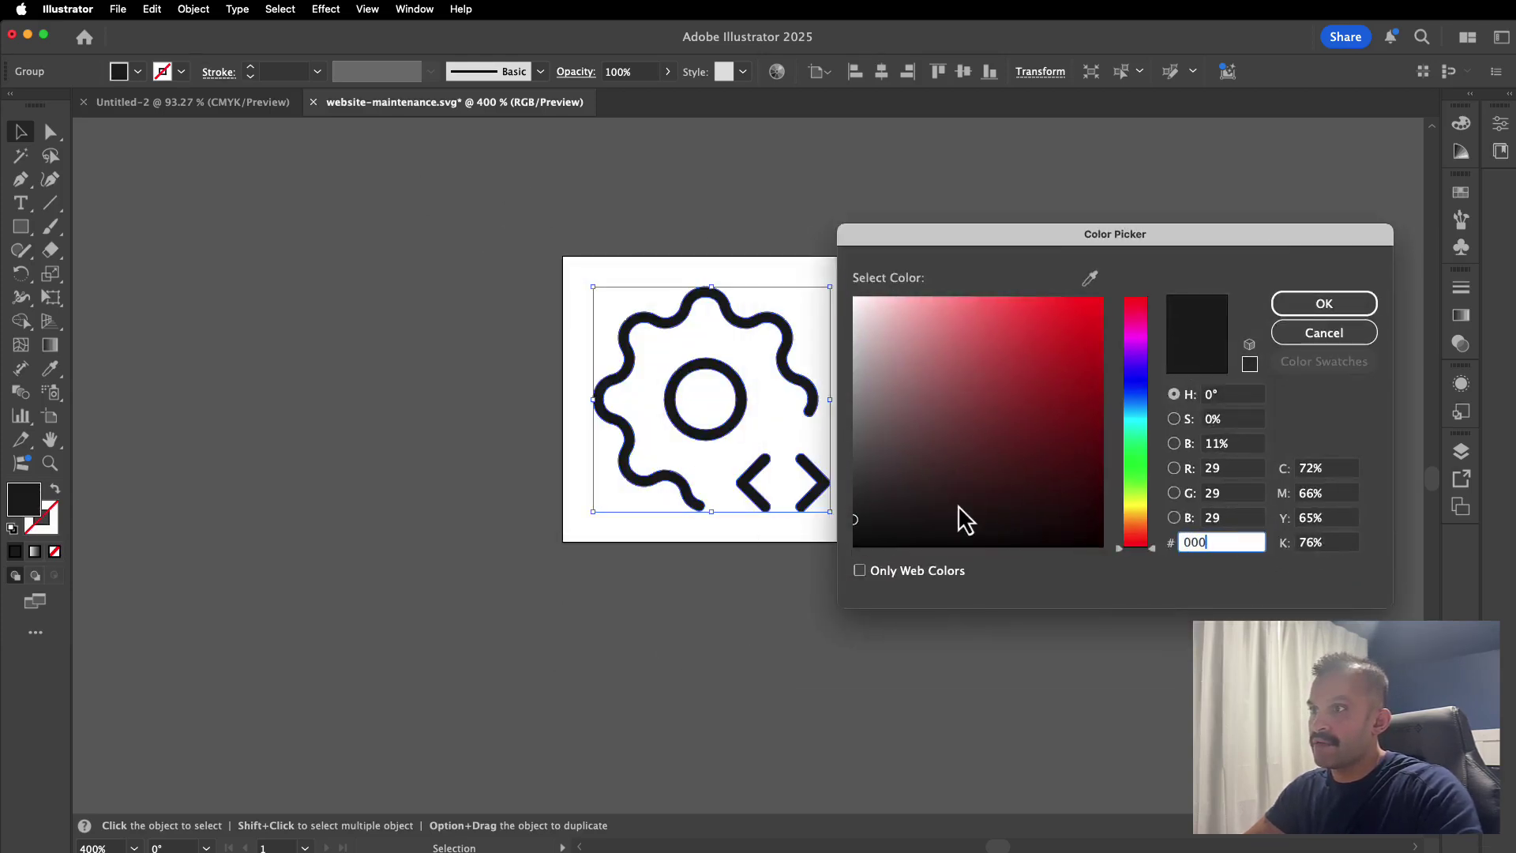
text(0000)
key(BackSpace)
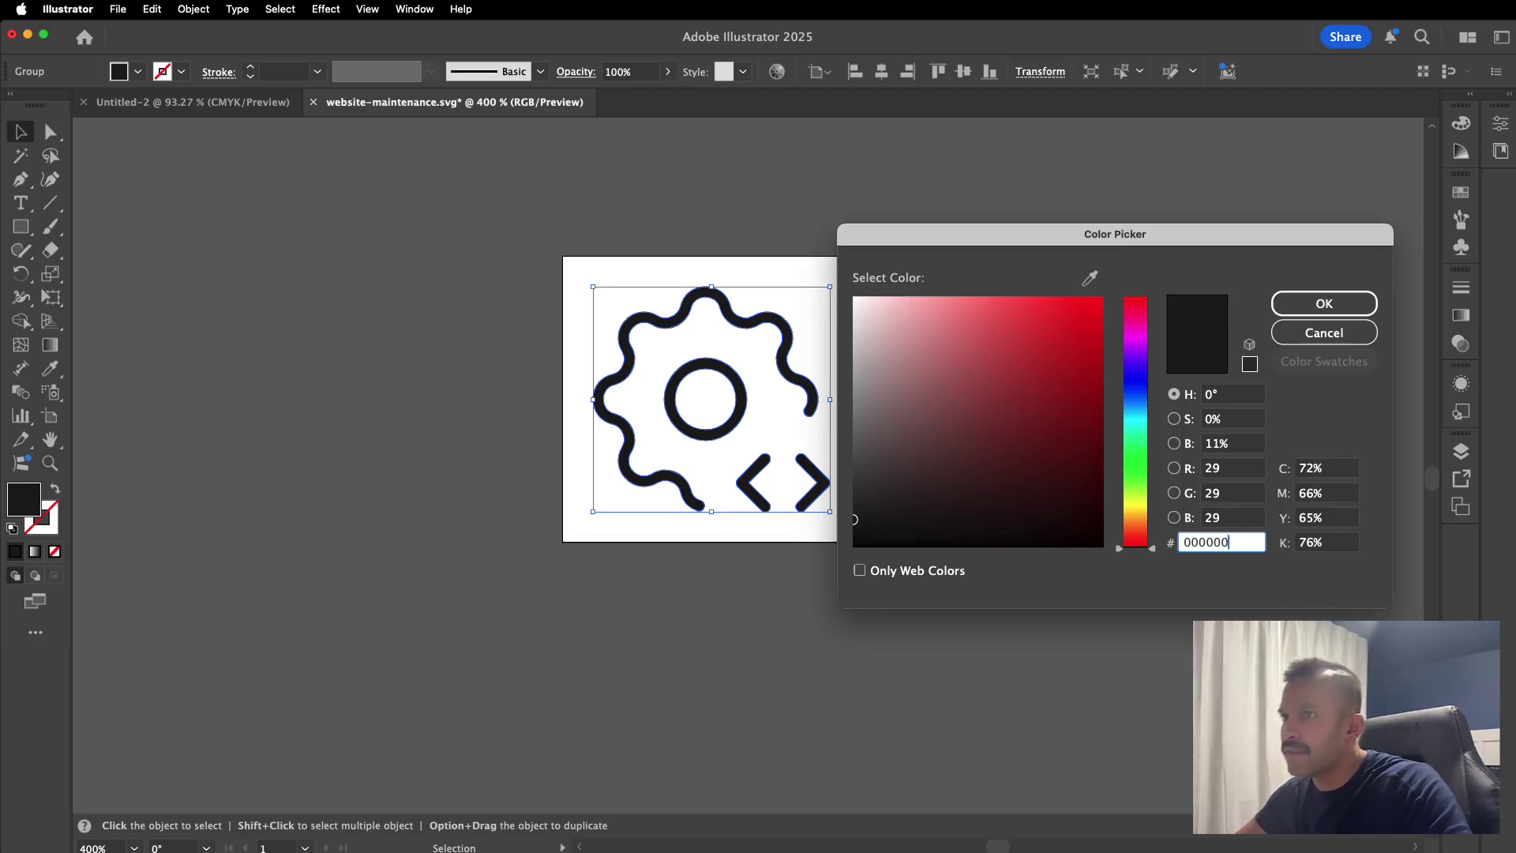
key(Return)
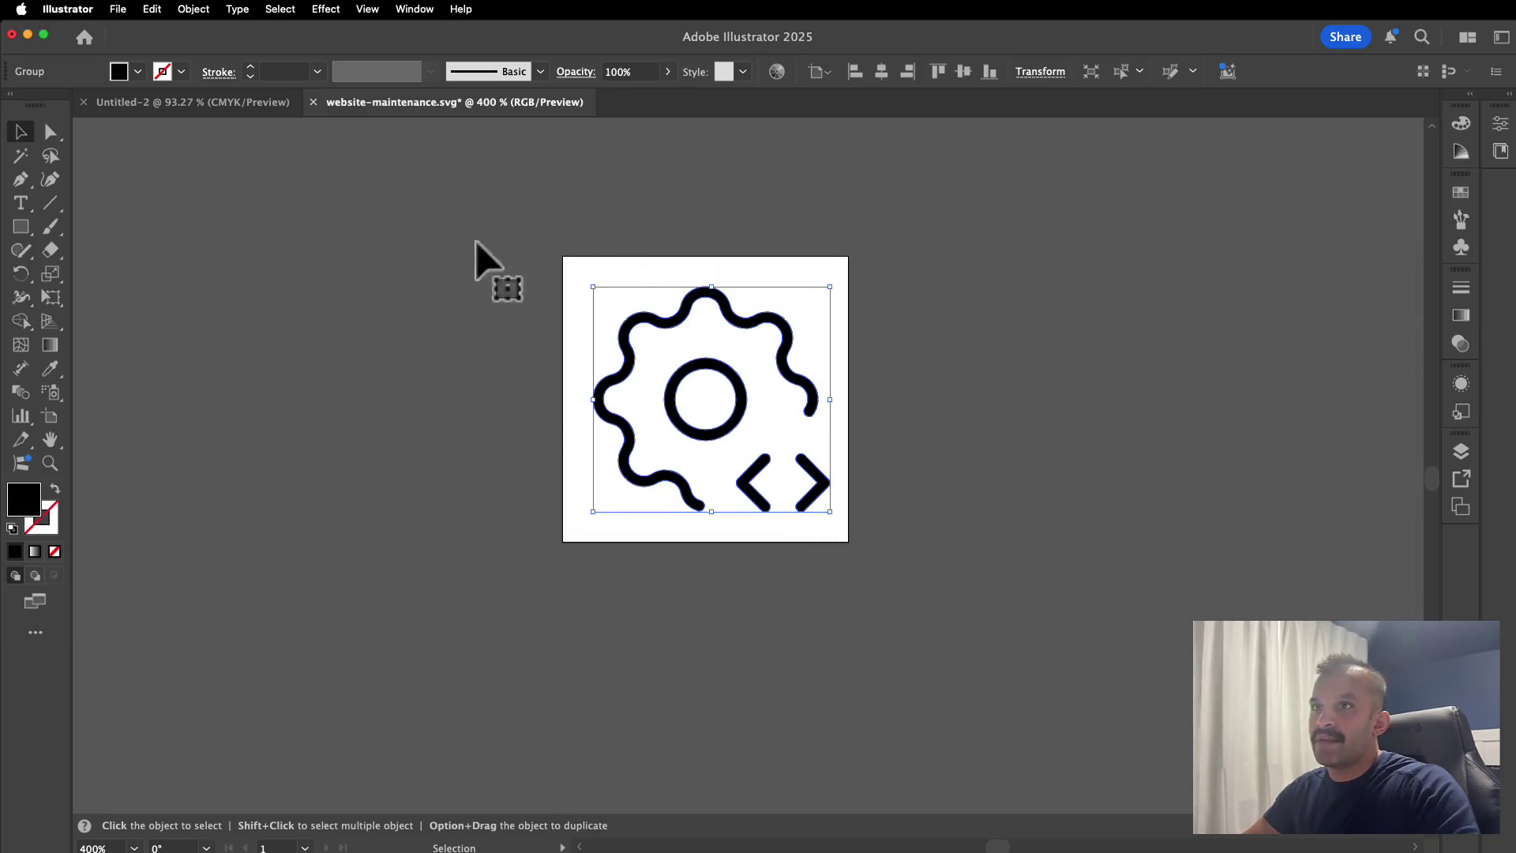
click(344, 209)
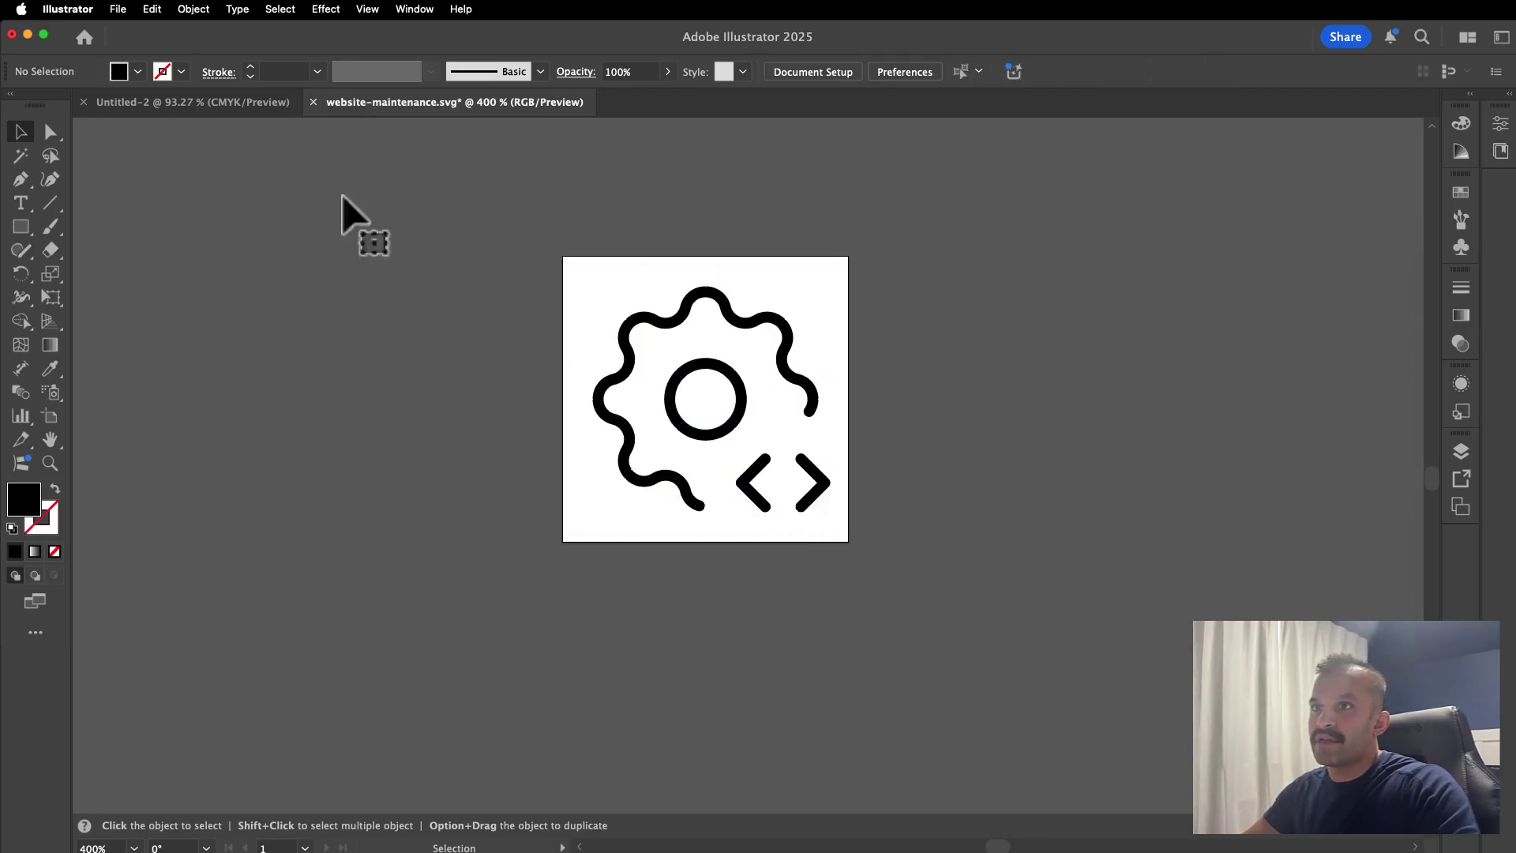
Step: Start Export As and name the file website-maintenance-NEW.svg
click(116, 9)
mouse_move(187, 386)
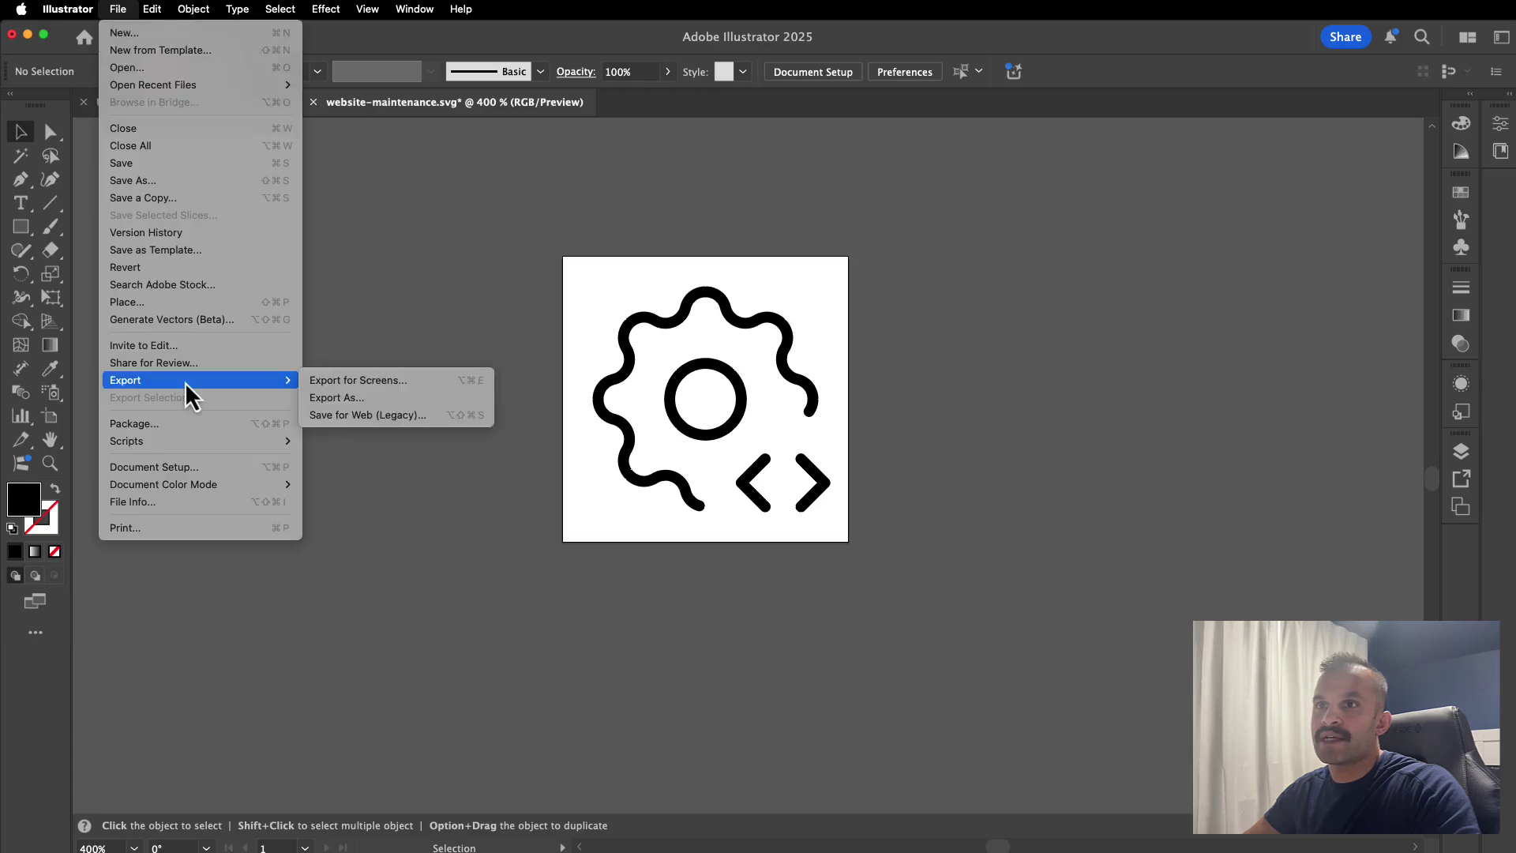
click(372, 399)
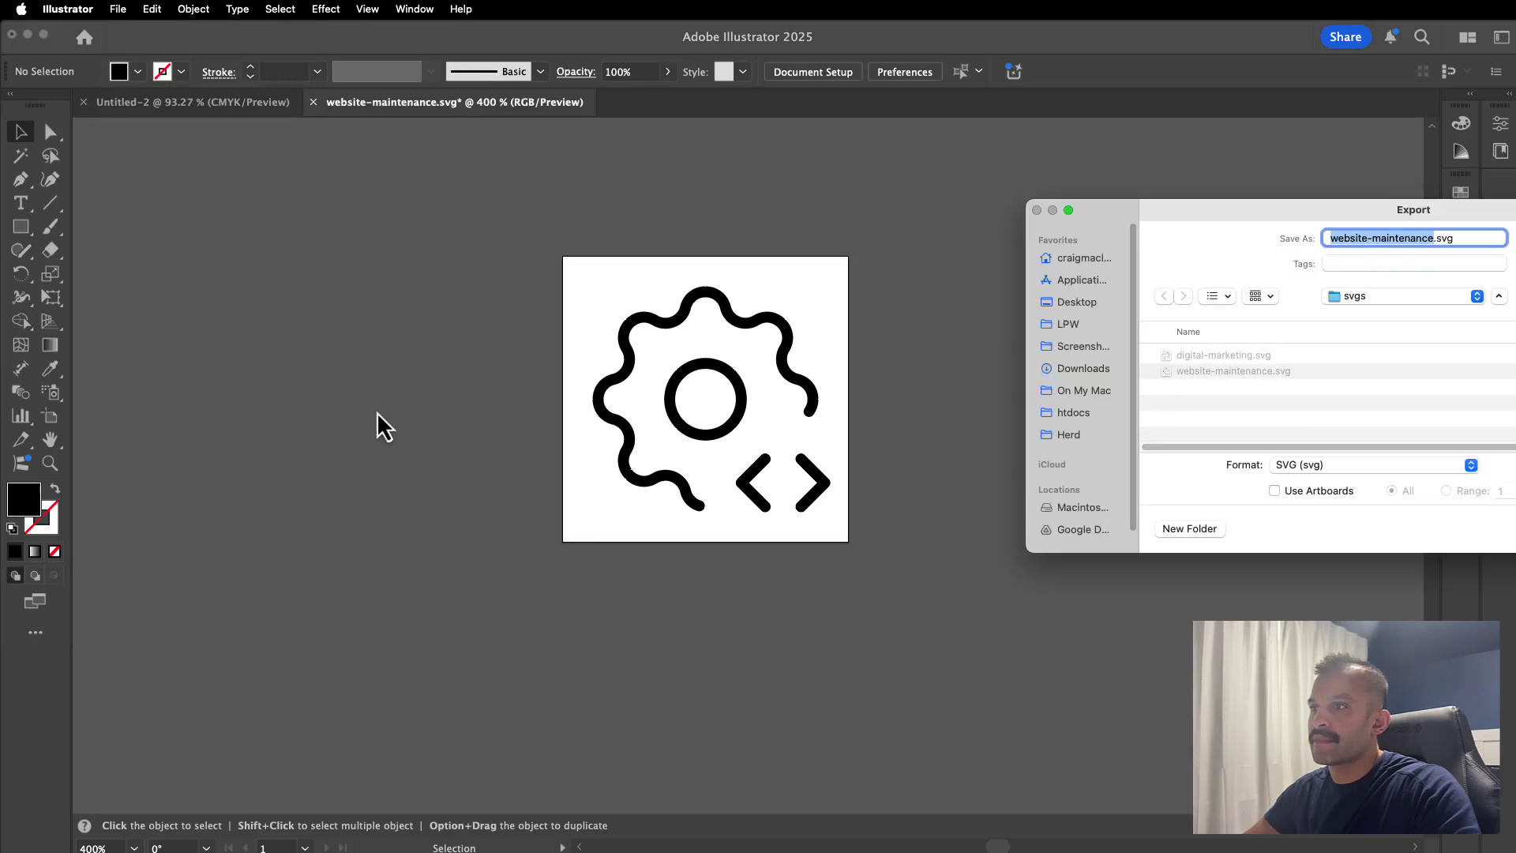
drag(1310, 230, 958, 257)
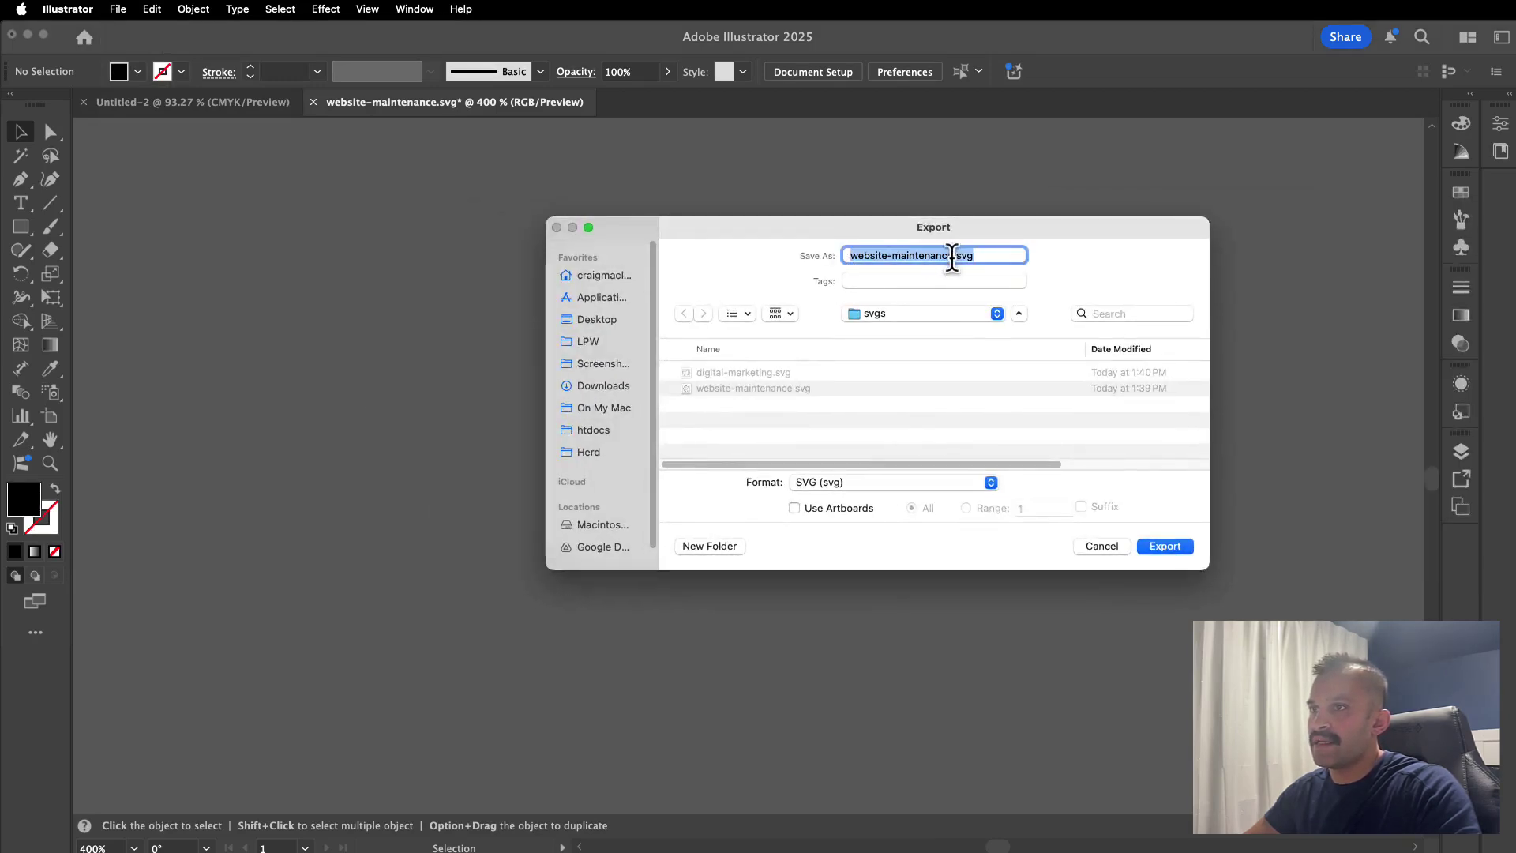
click(953, 257)
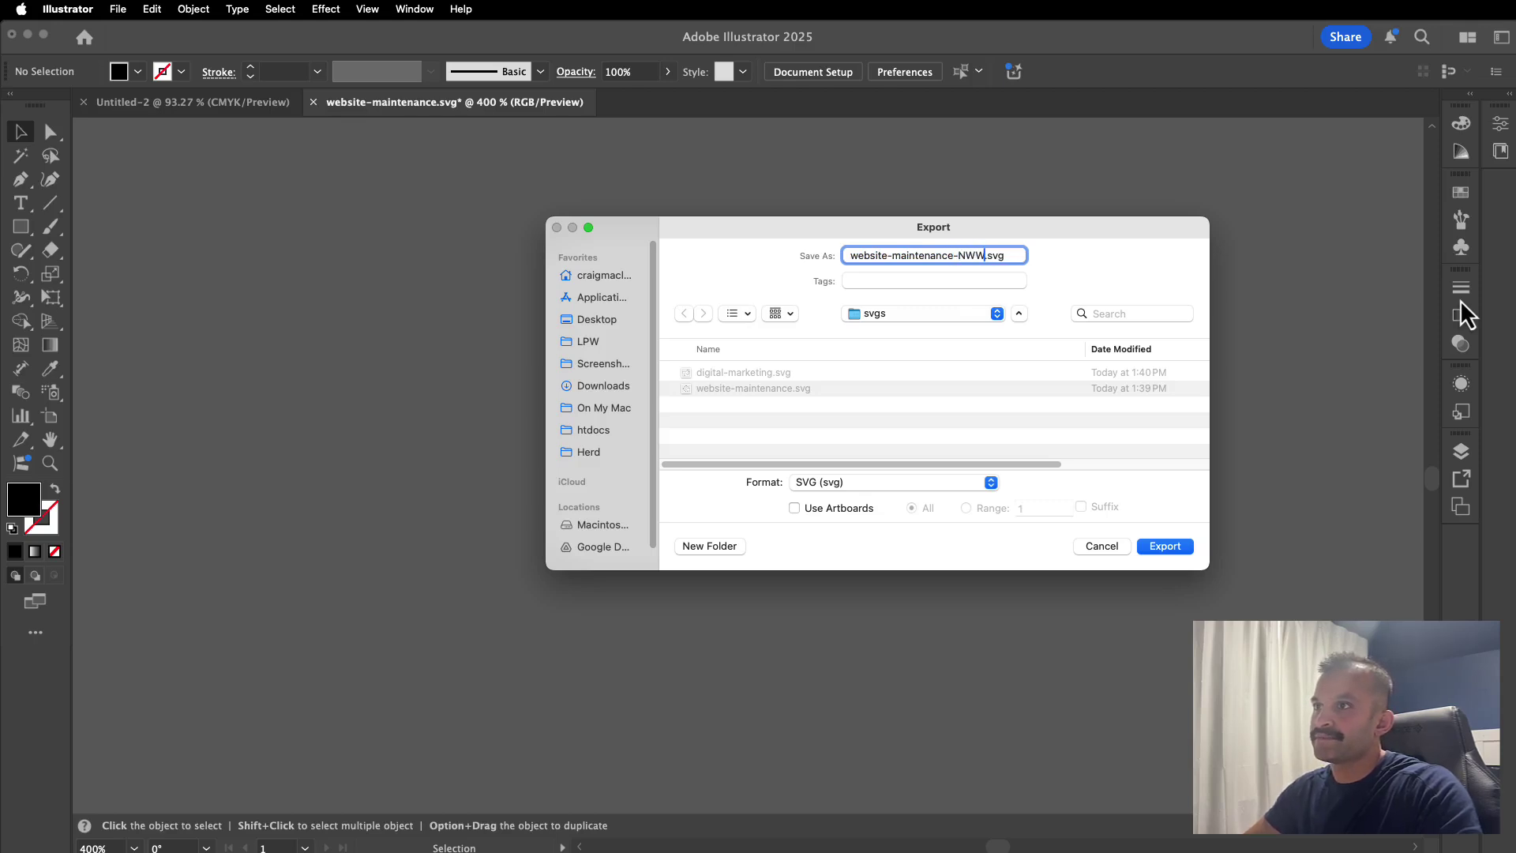
key(BackSpace)
key(BackSpace)
text(EW)
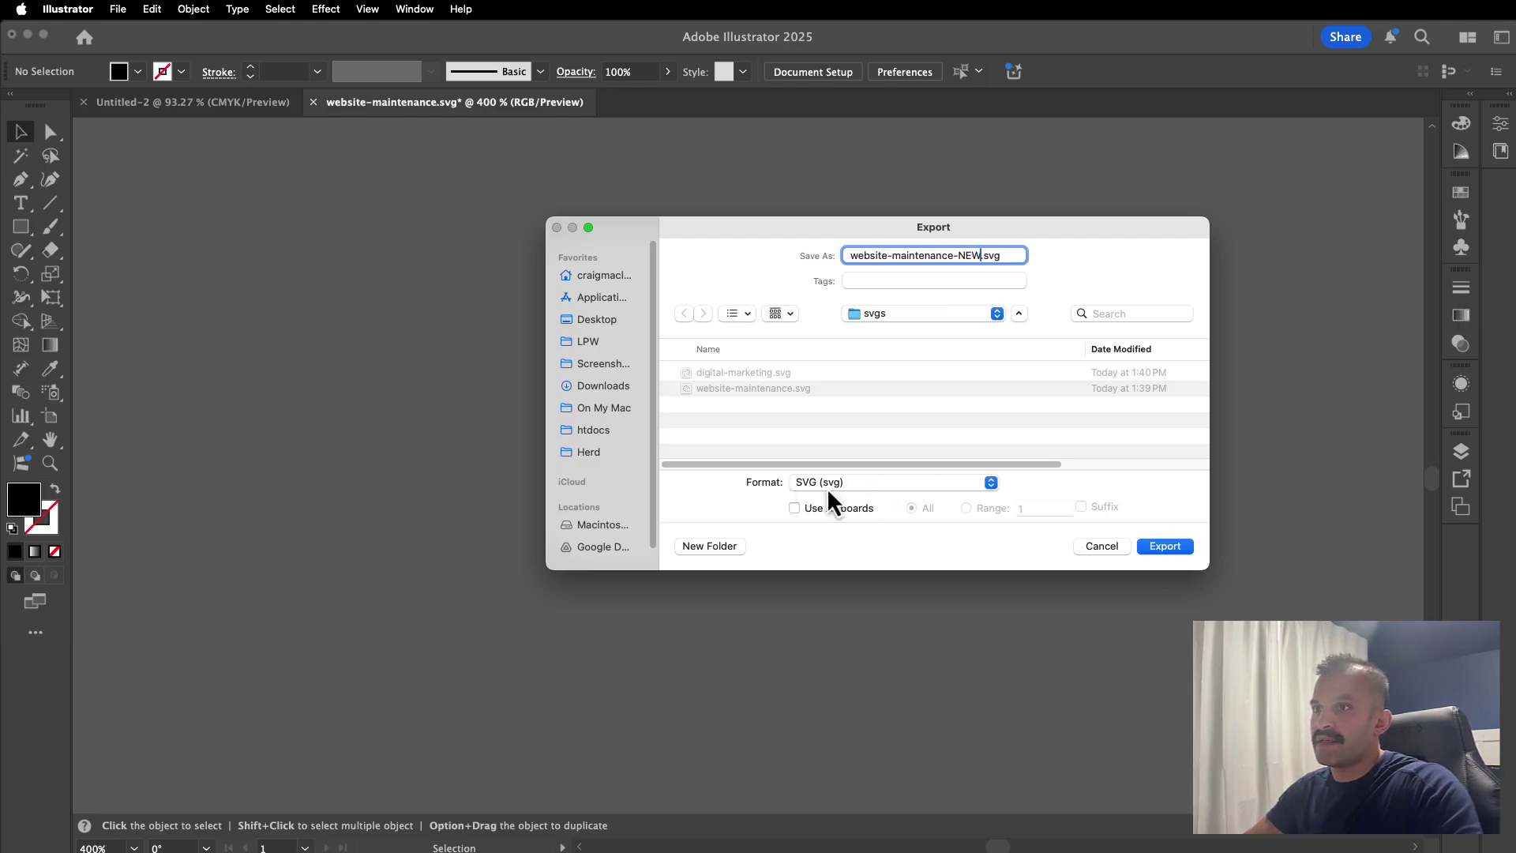
Step: Export as SVG with Minify enabled in SVG Options, then hide Illustrator
click(1171, 554)
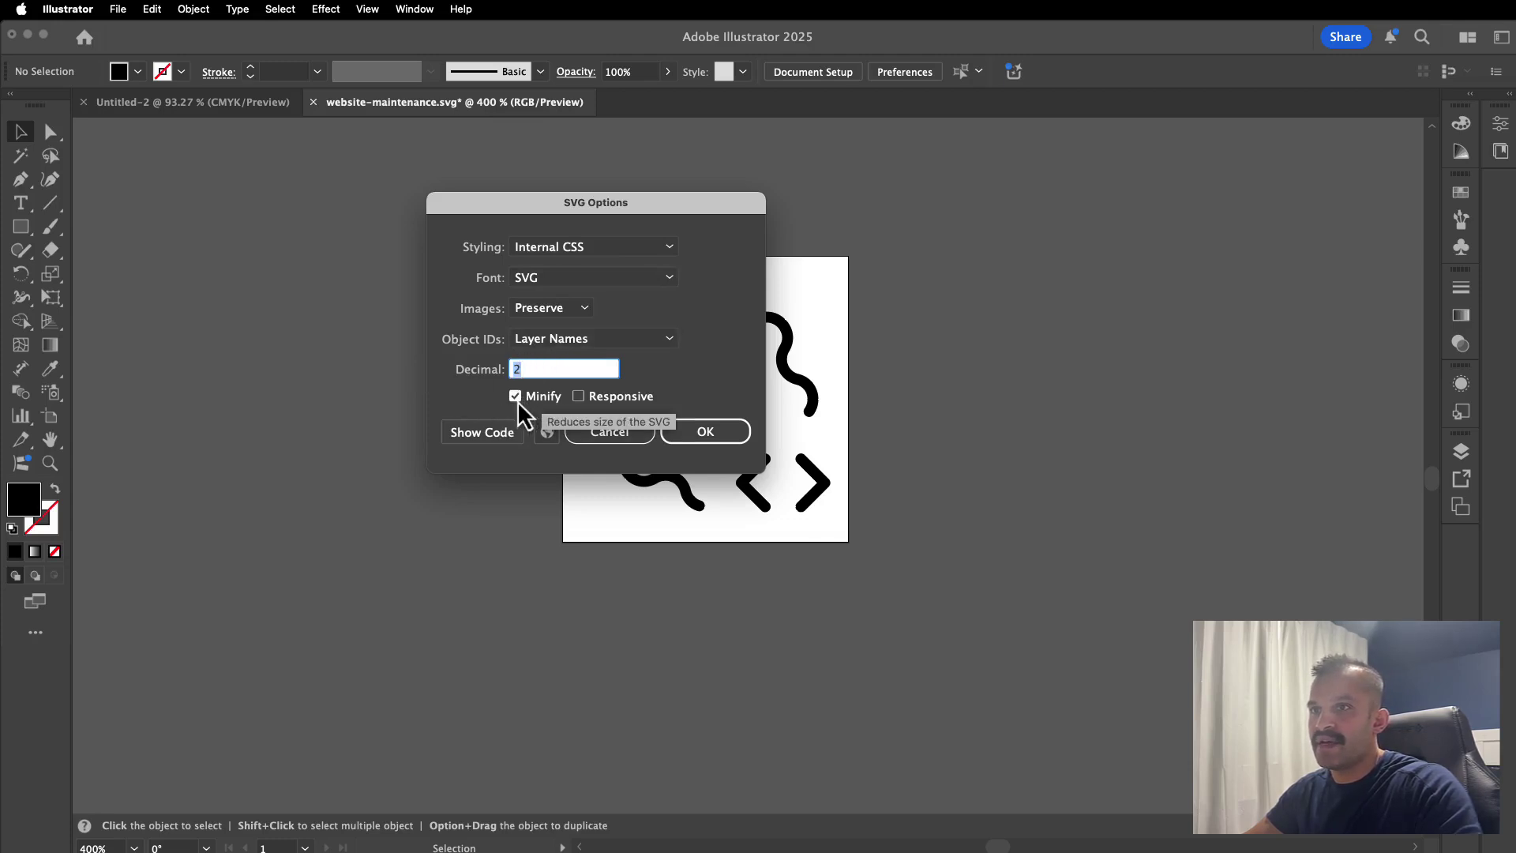
click(710, 436)
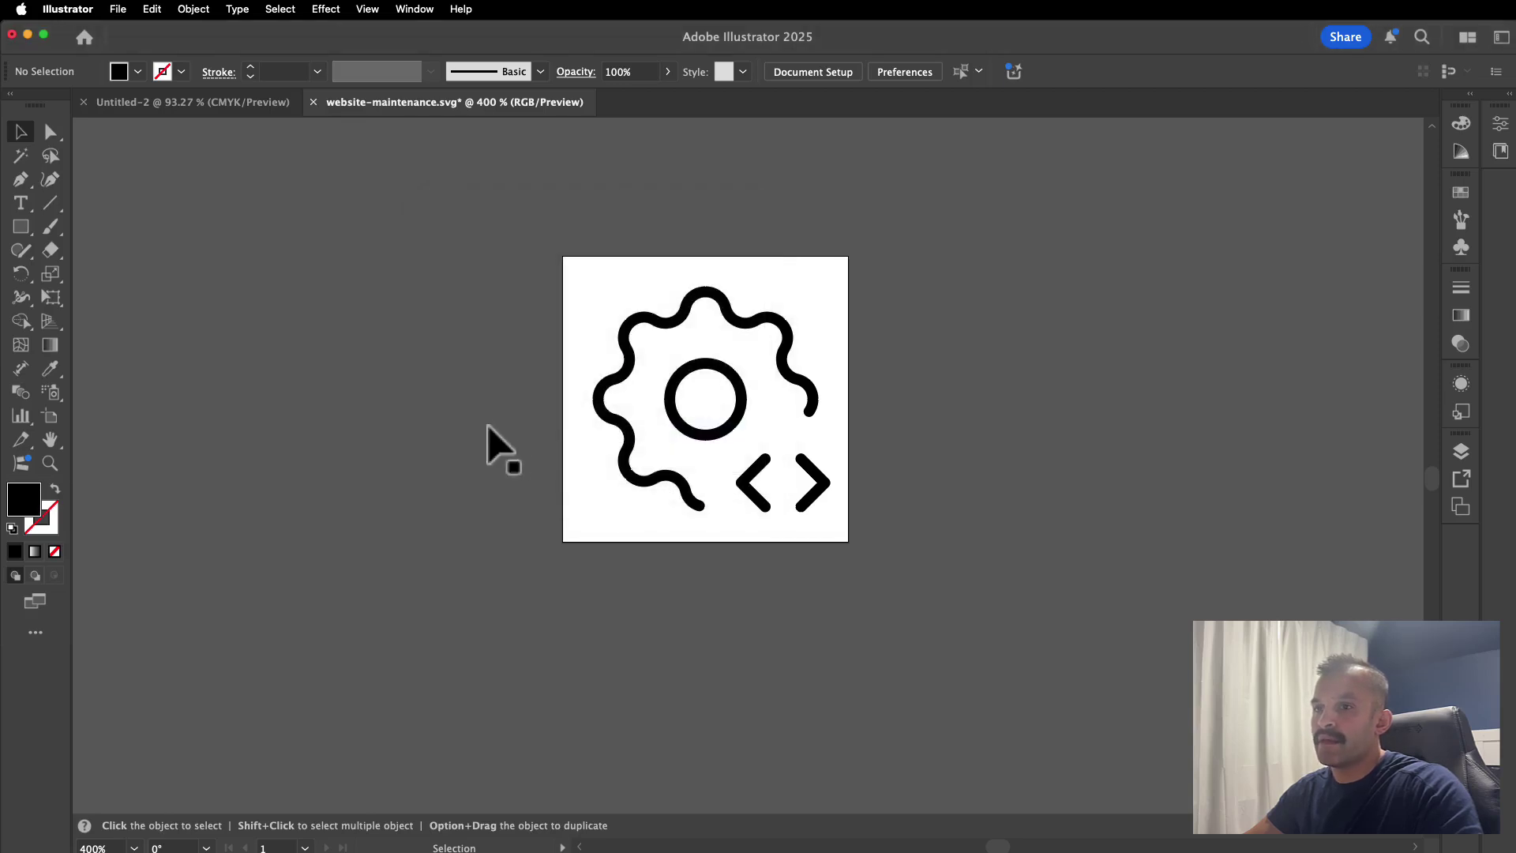
click(88, 11)
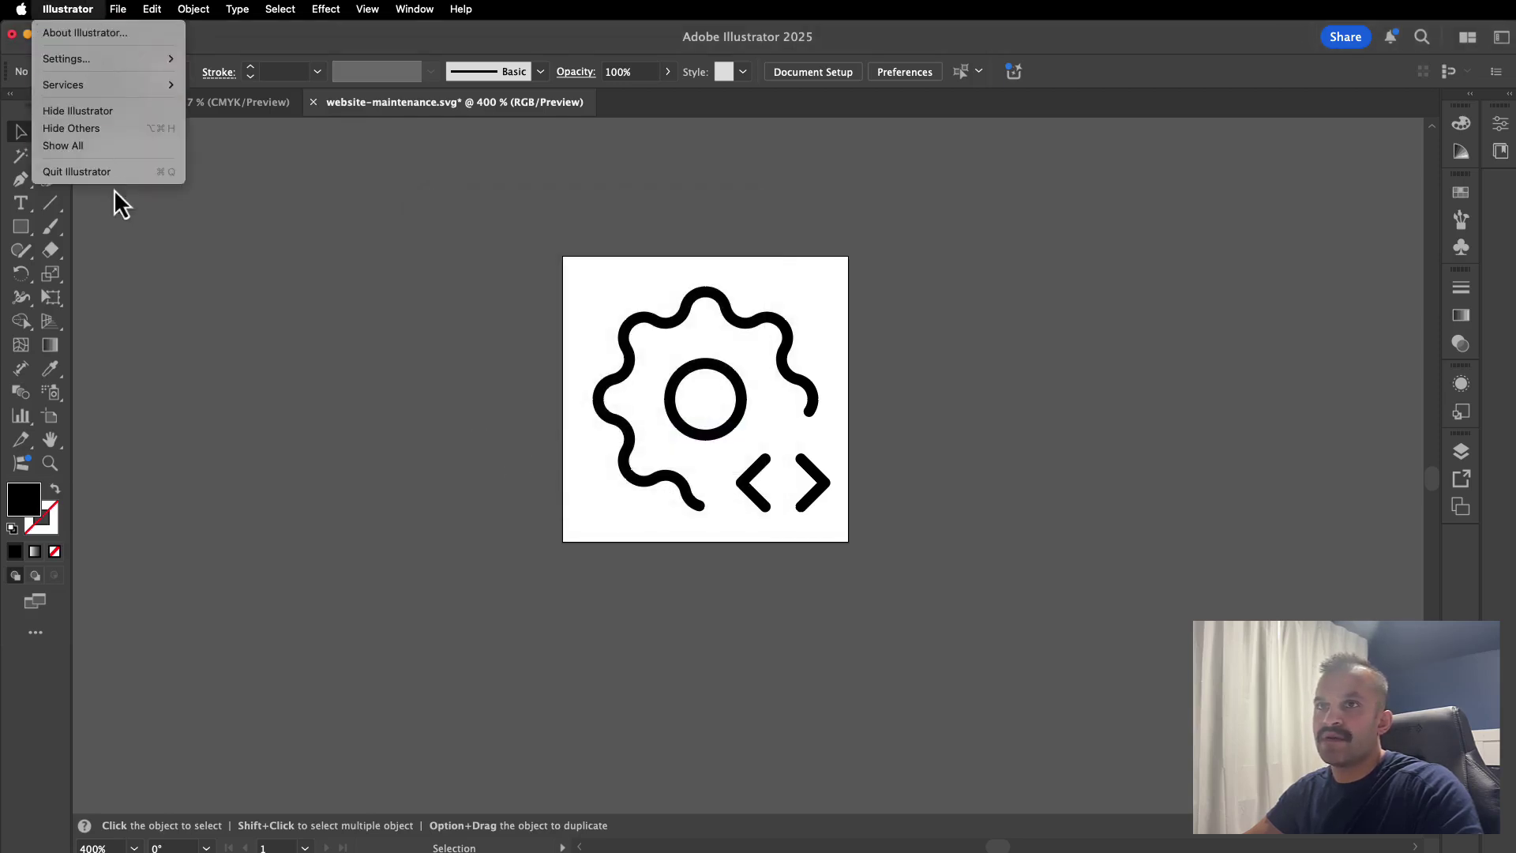
click(121, 125)
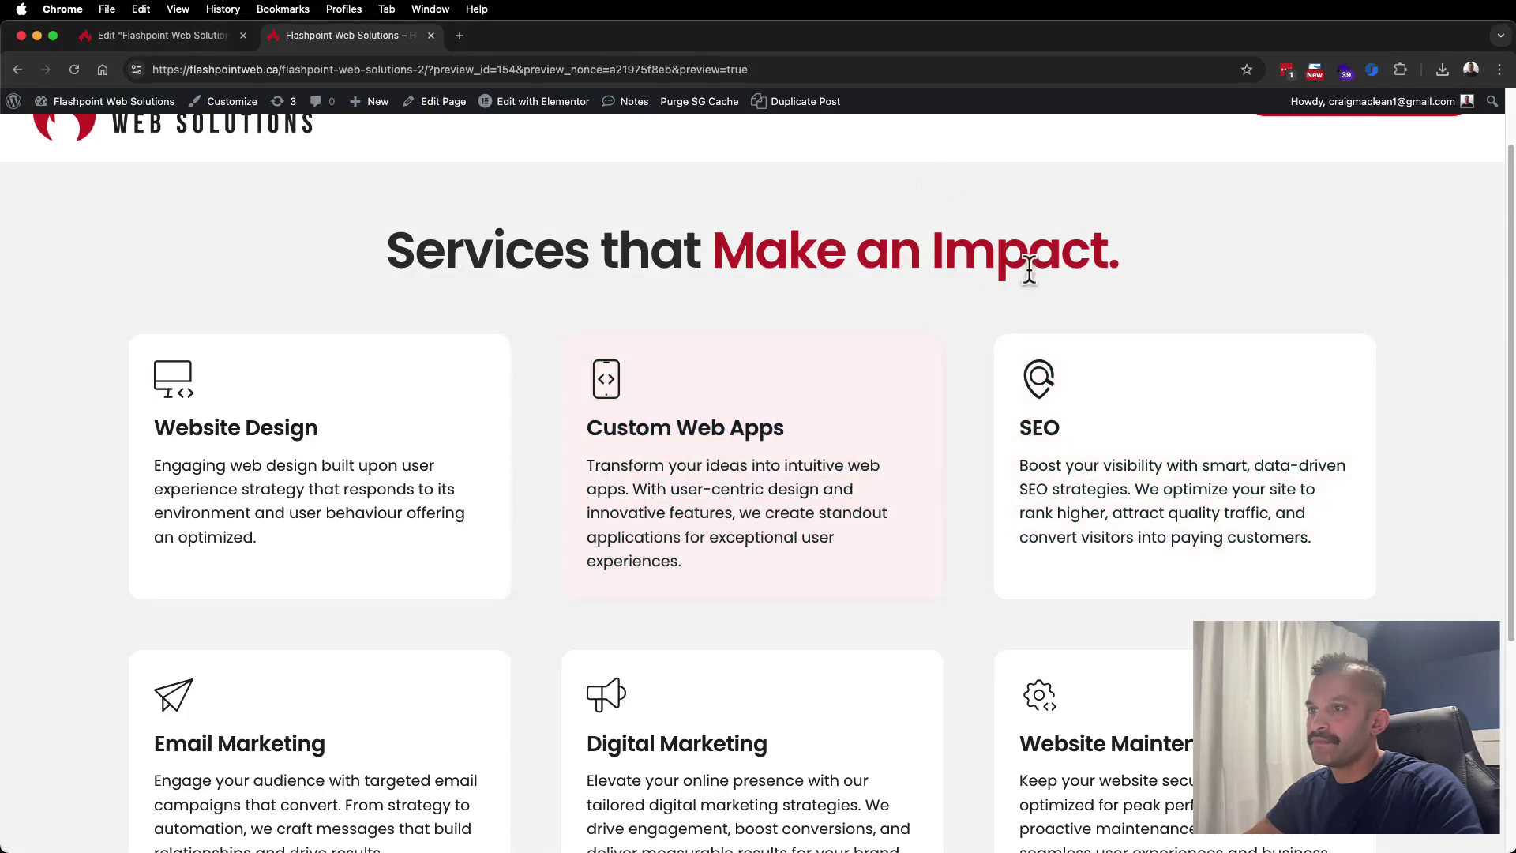
Step: Select the Website Maintenance icon box in Elementor and open Upload SVG's media library
click(168, 35)
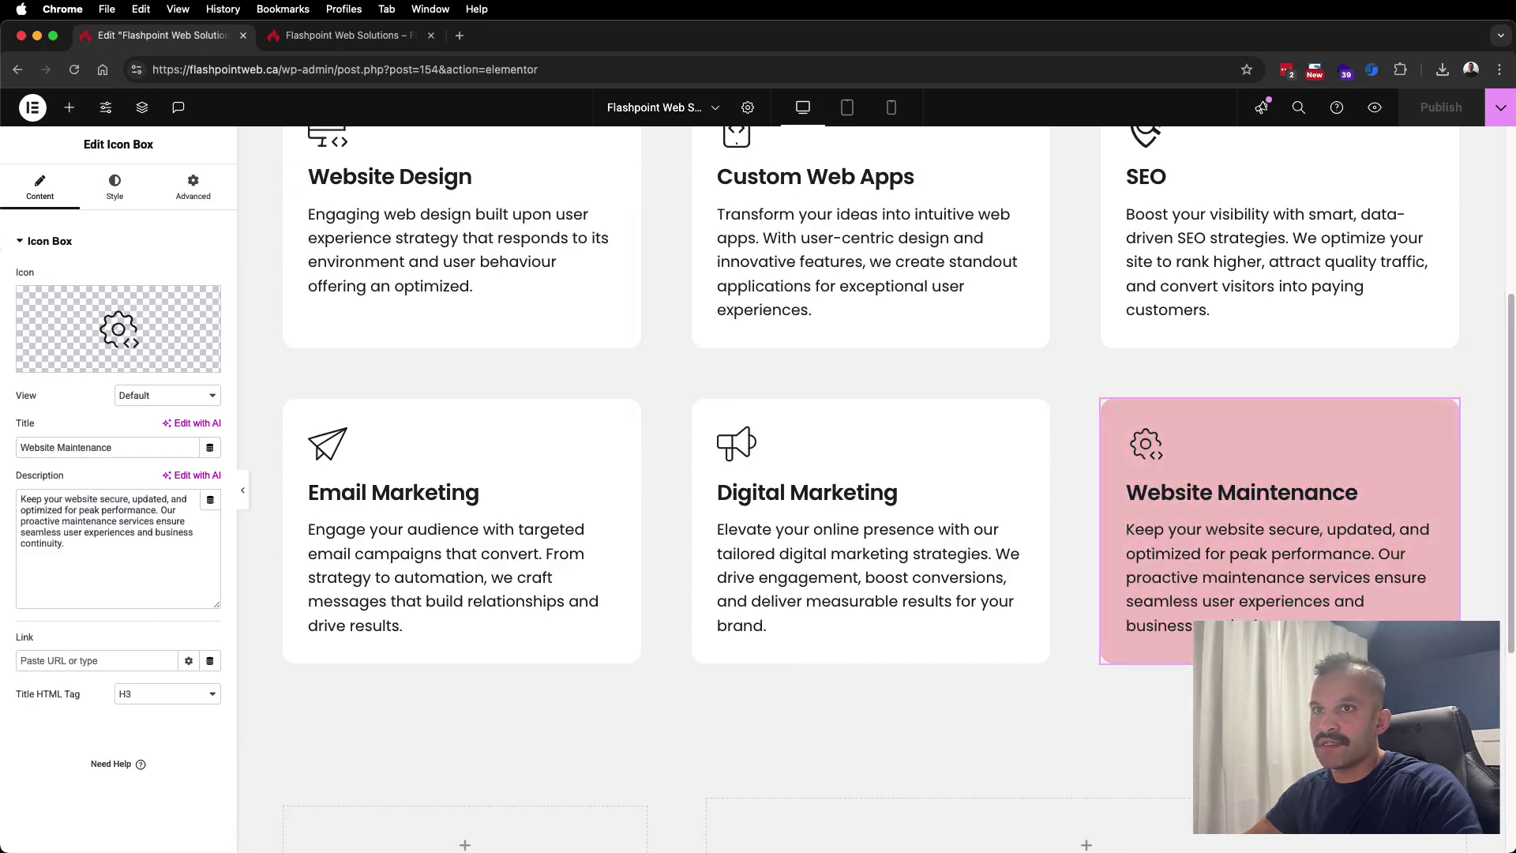
click(119, 251)
click(92, 255)
mouse_move(125, 367)
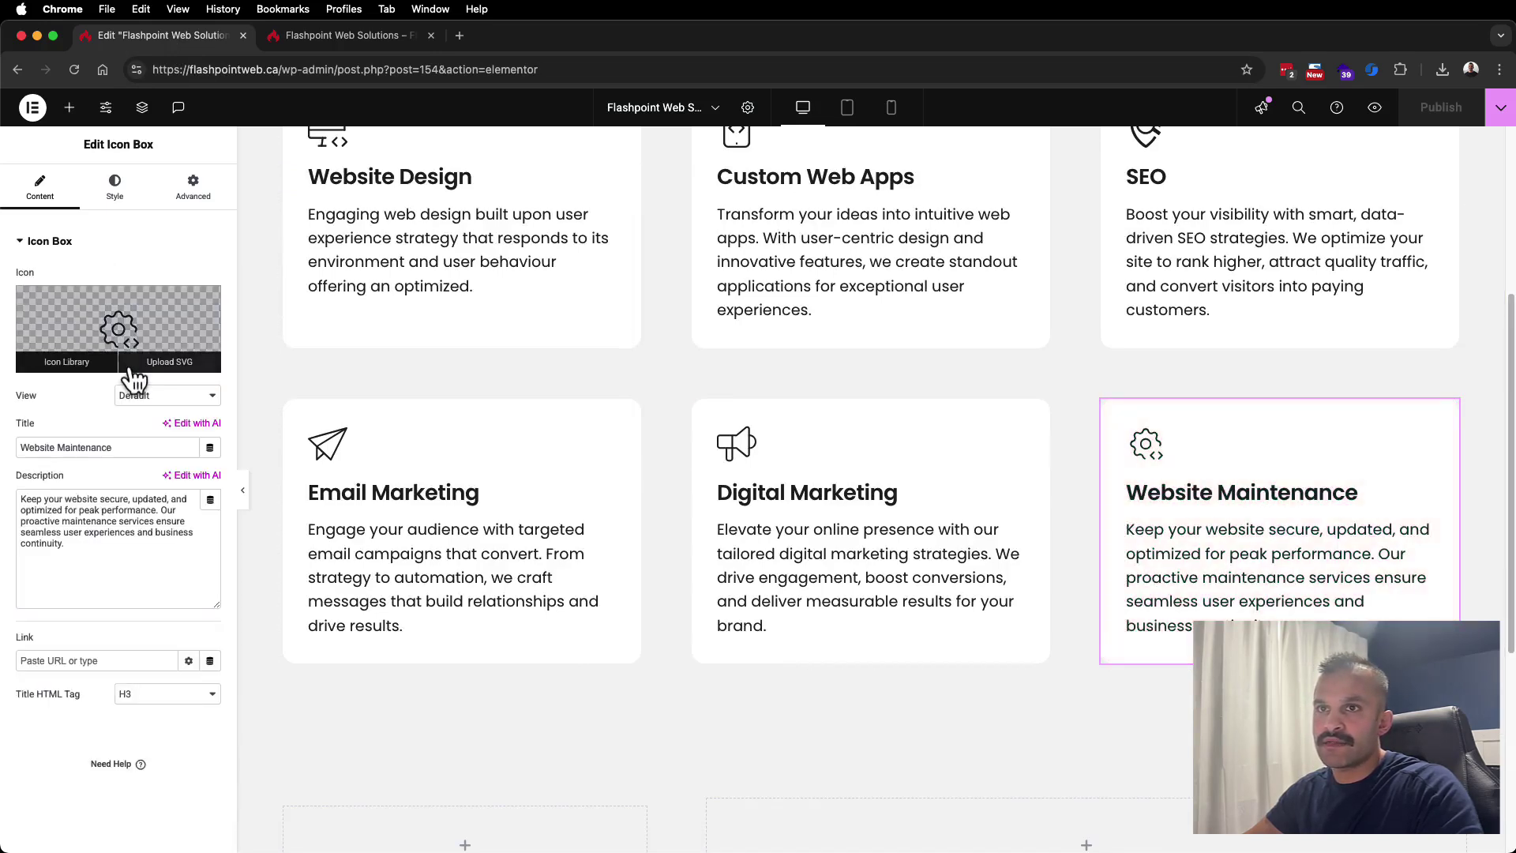
click(168, 363)
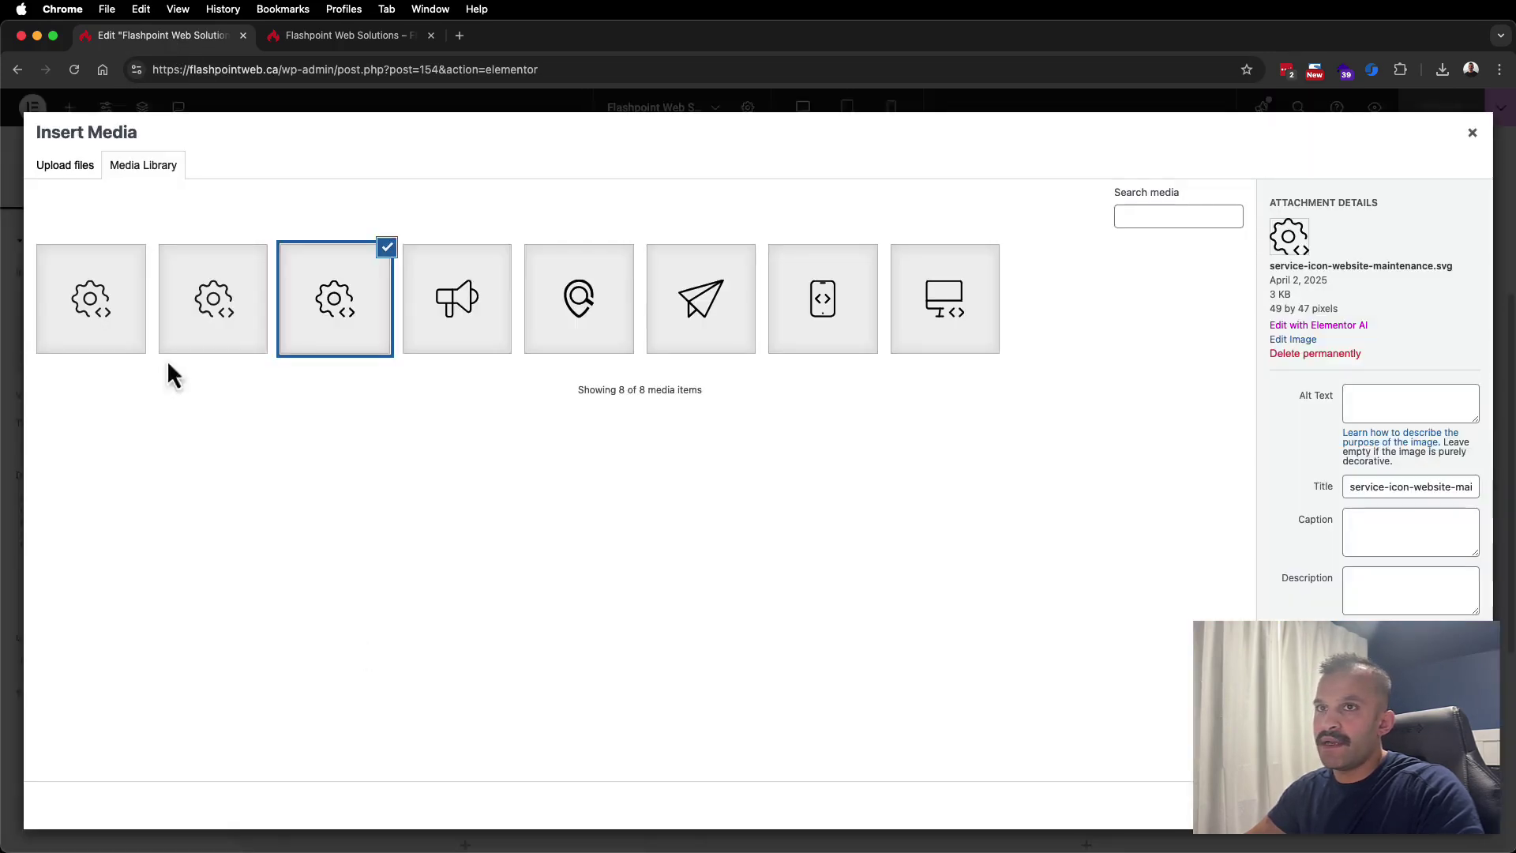
Step: Switch the media library to Upload files and preview the original website-maintenance.svg in Finder
click(82, 172)
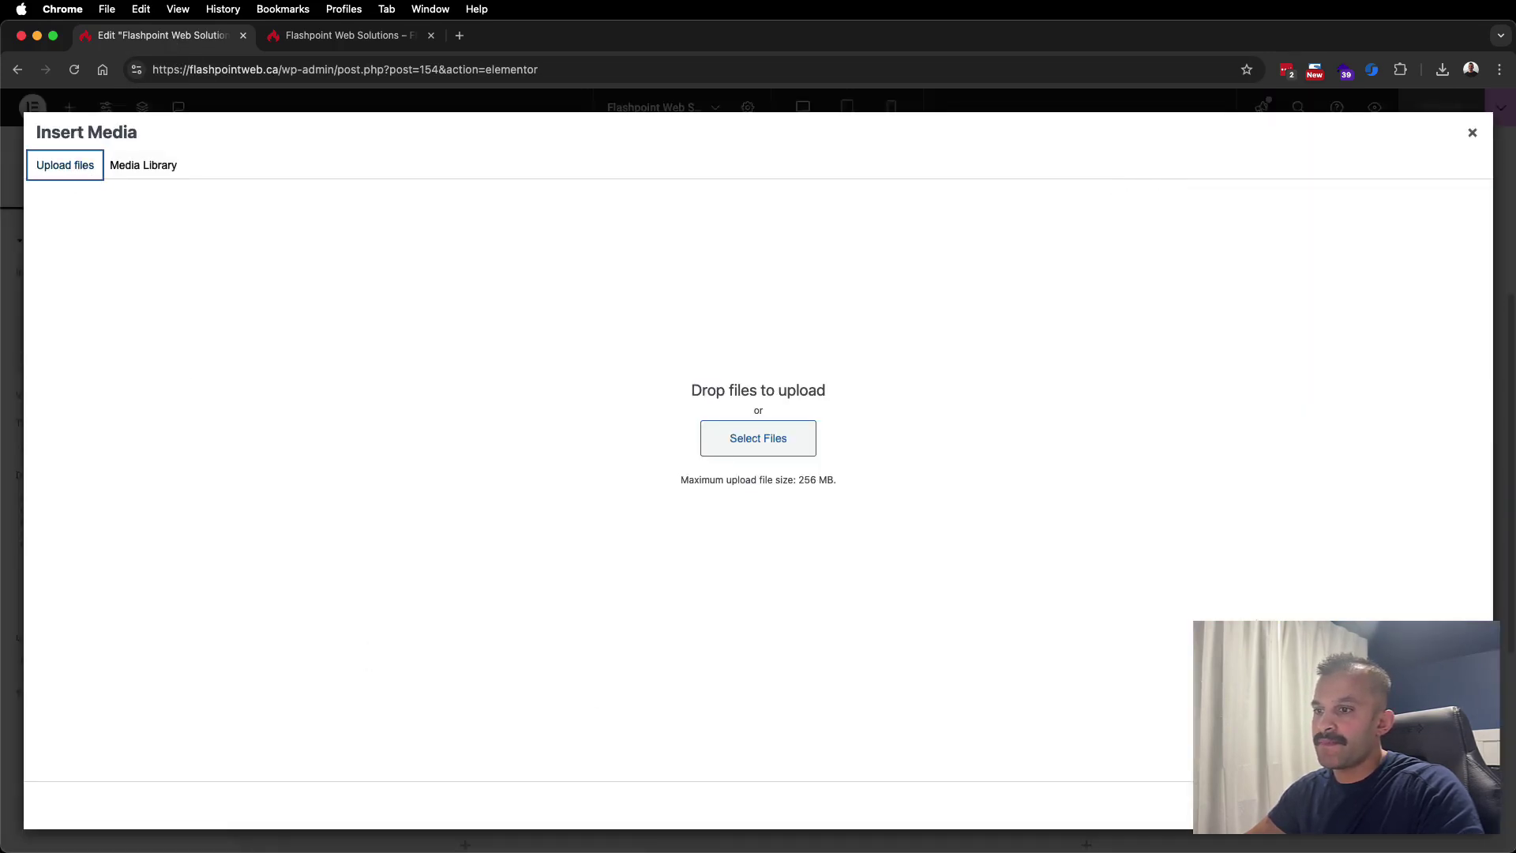
key(super+Tab)
drag(799, 300, 1102, 216)
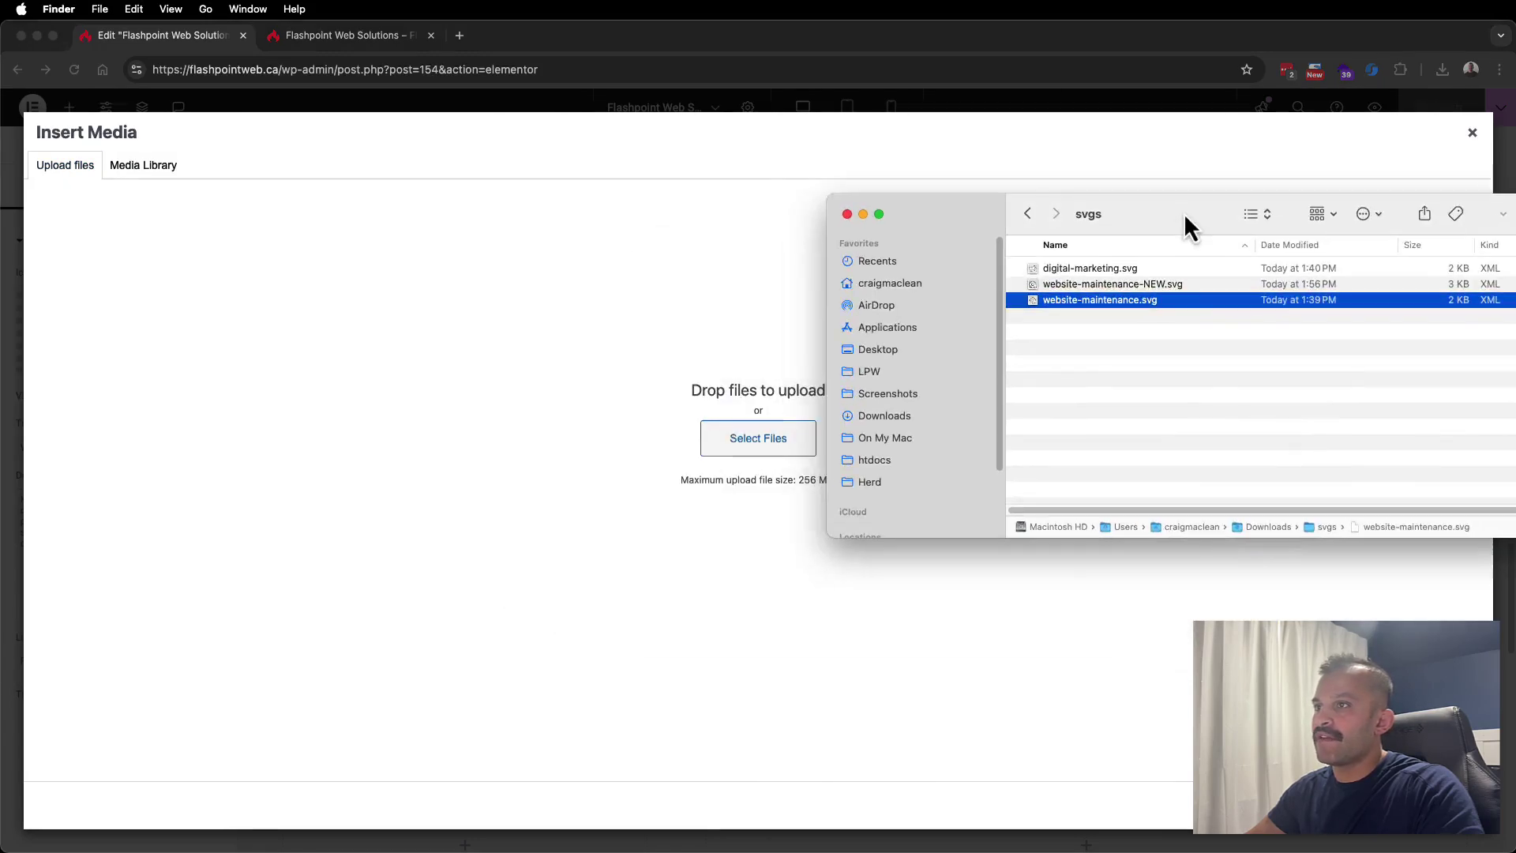
click(1169, 286)
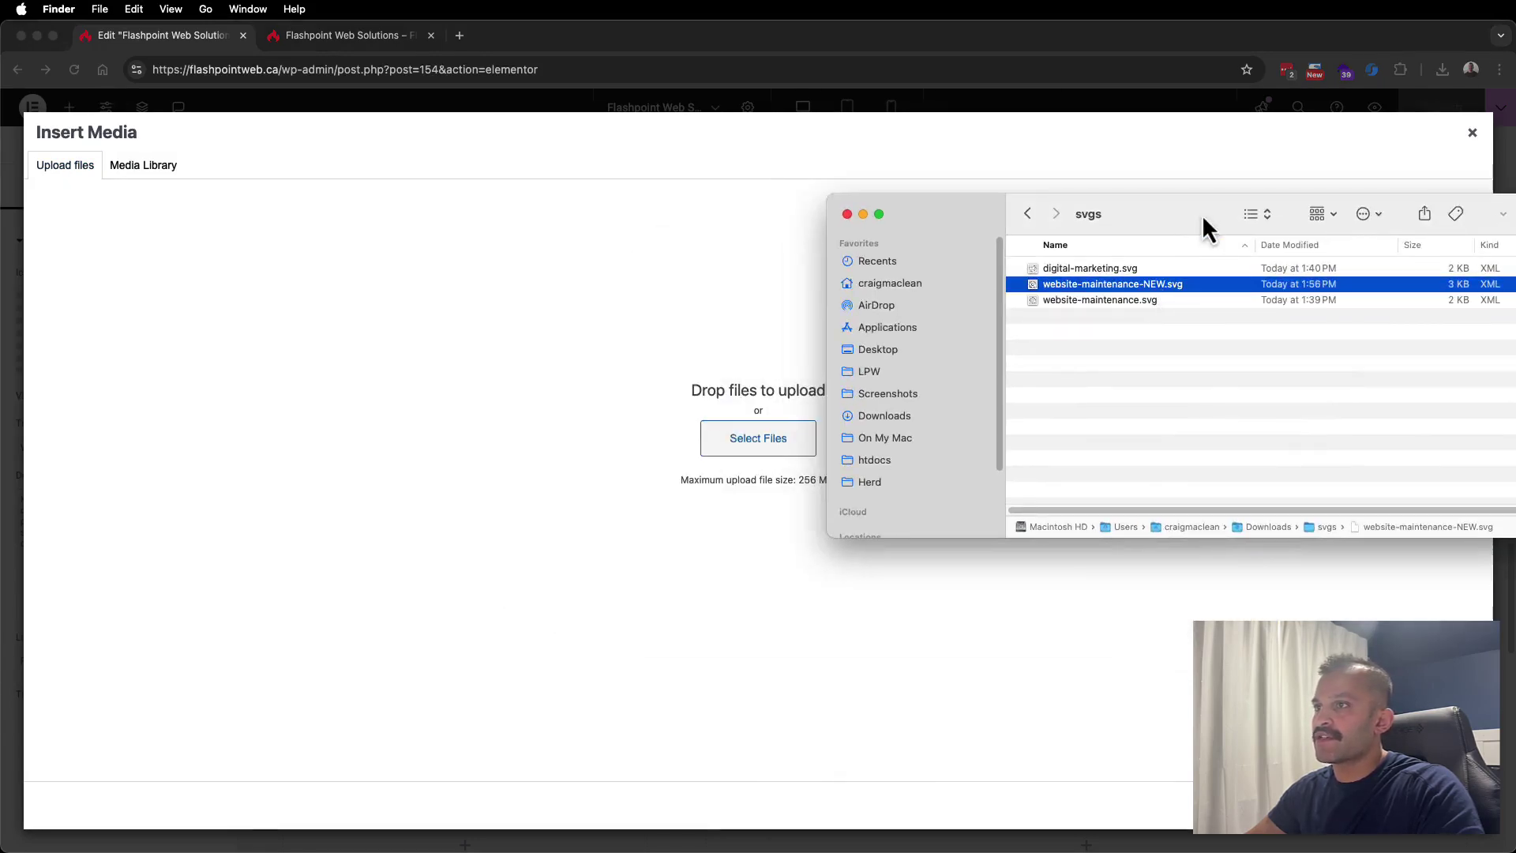
drag(1202, 215, 1073, 243)
click(1036, 330)
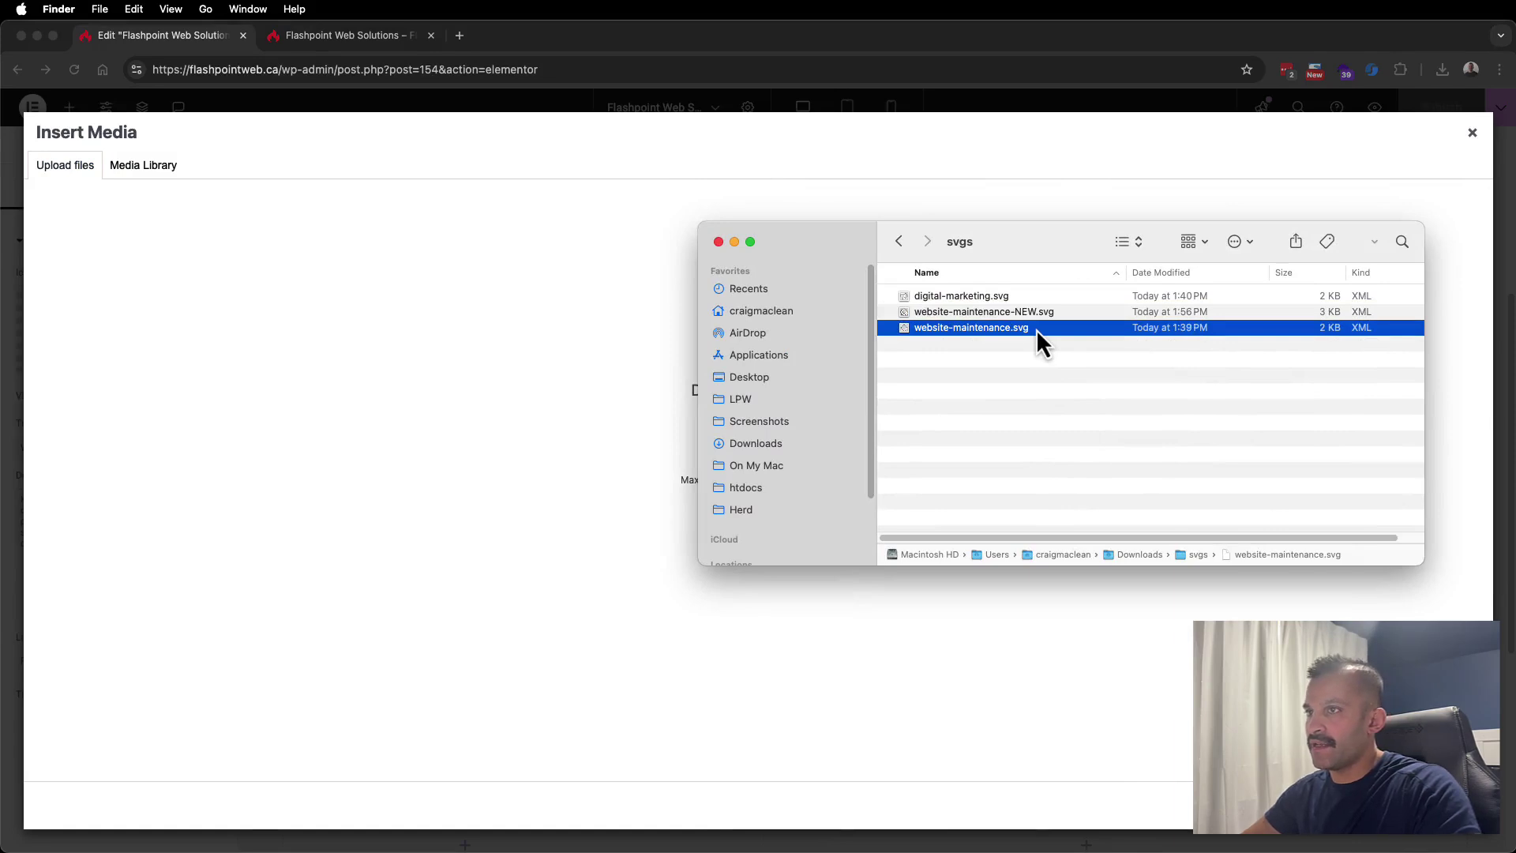
key(space)
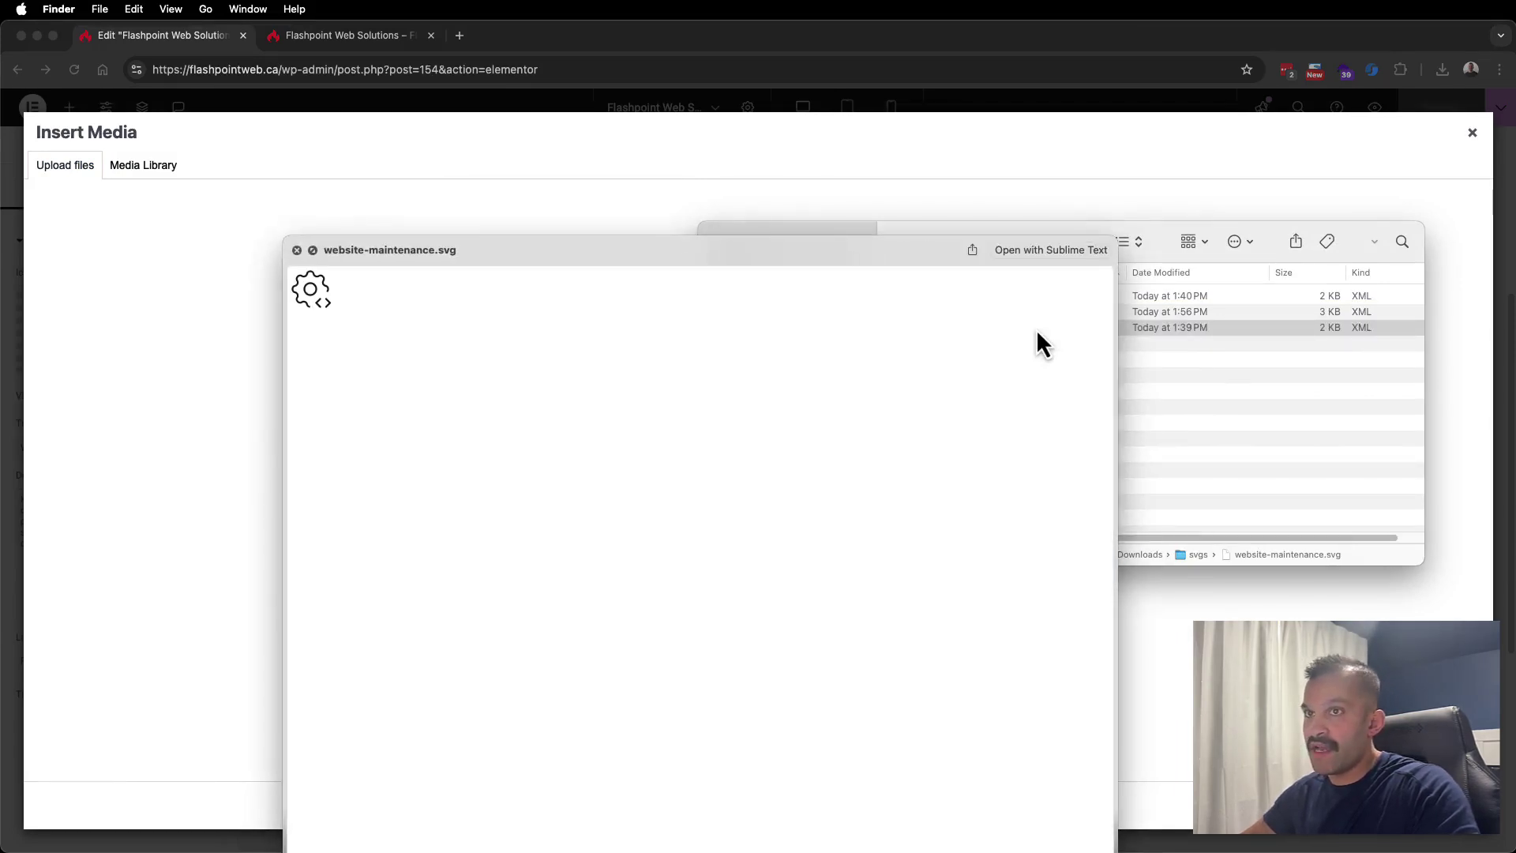
Step: Preview website-maintenance-NEW.svg, drop it into the media library, and insert it as the icon
key(Up)
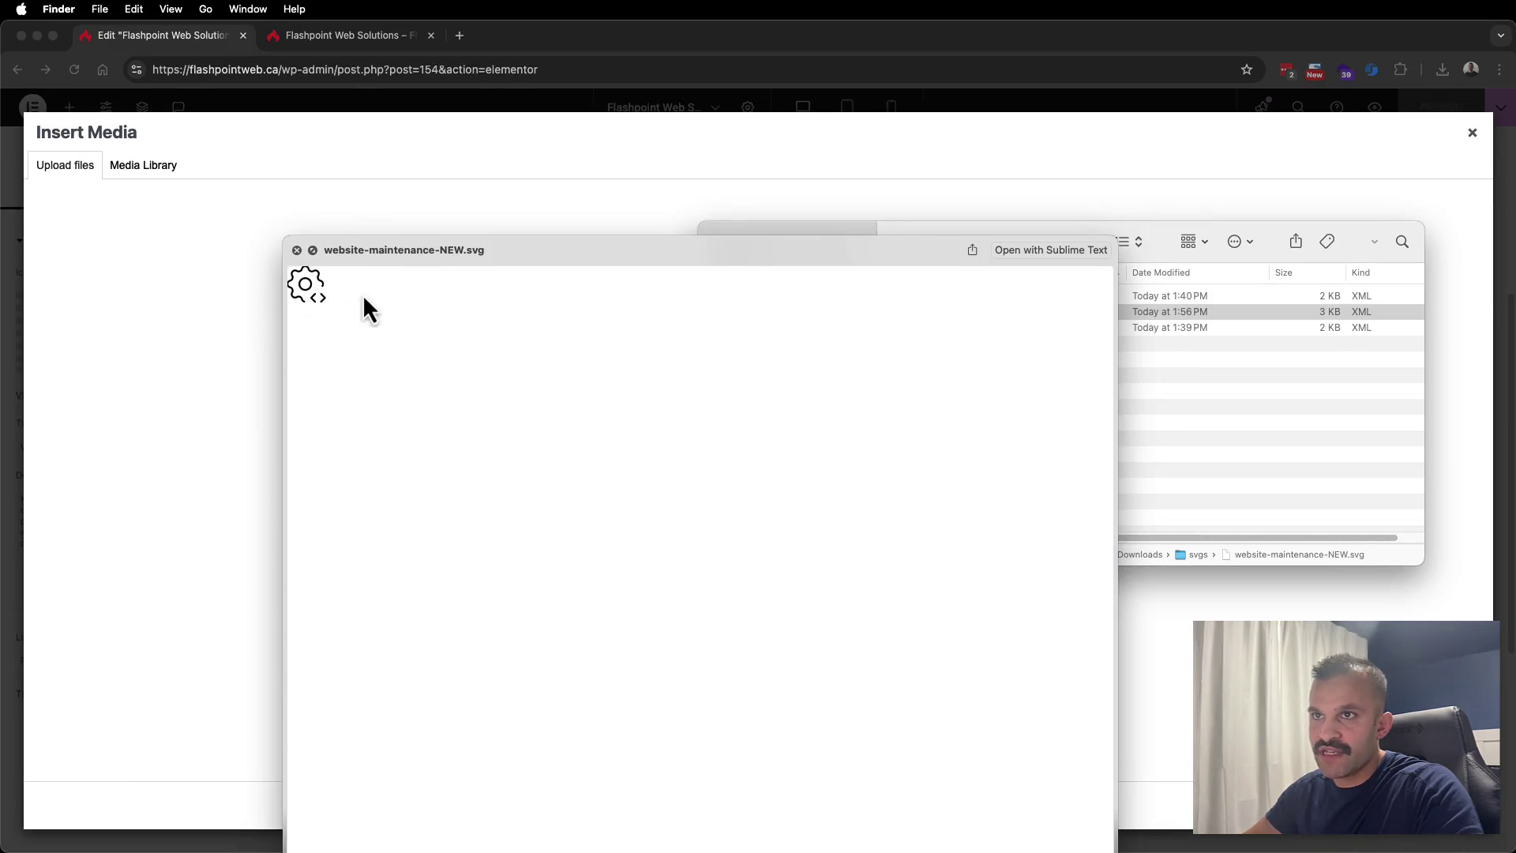
key(space)
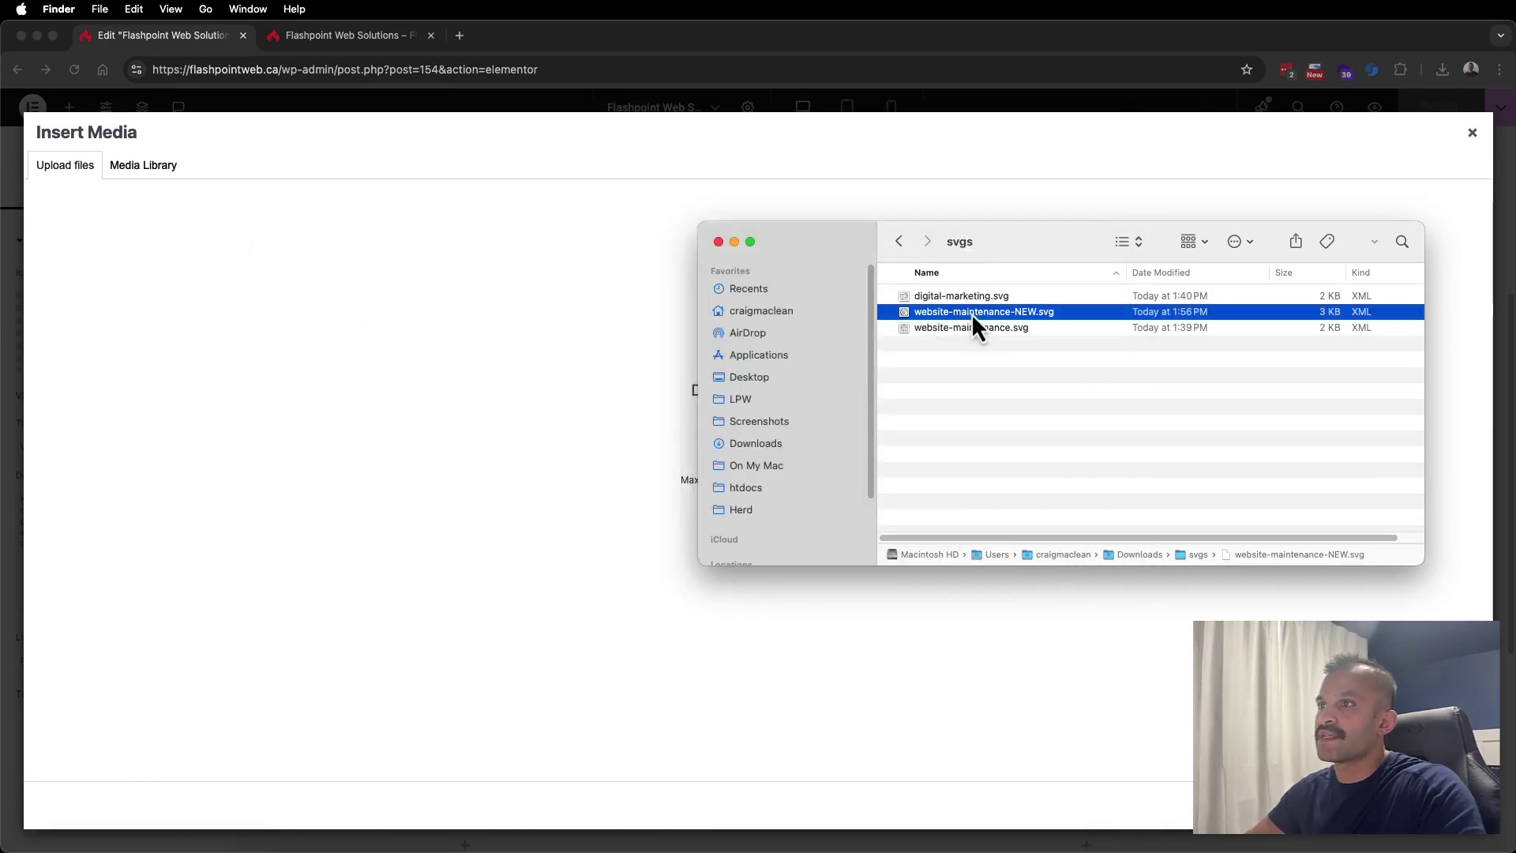
drag(1030, 315, 651, 498)
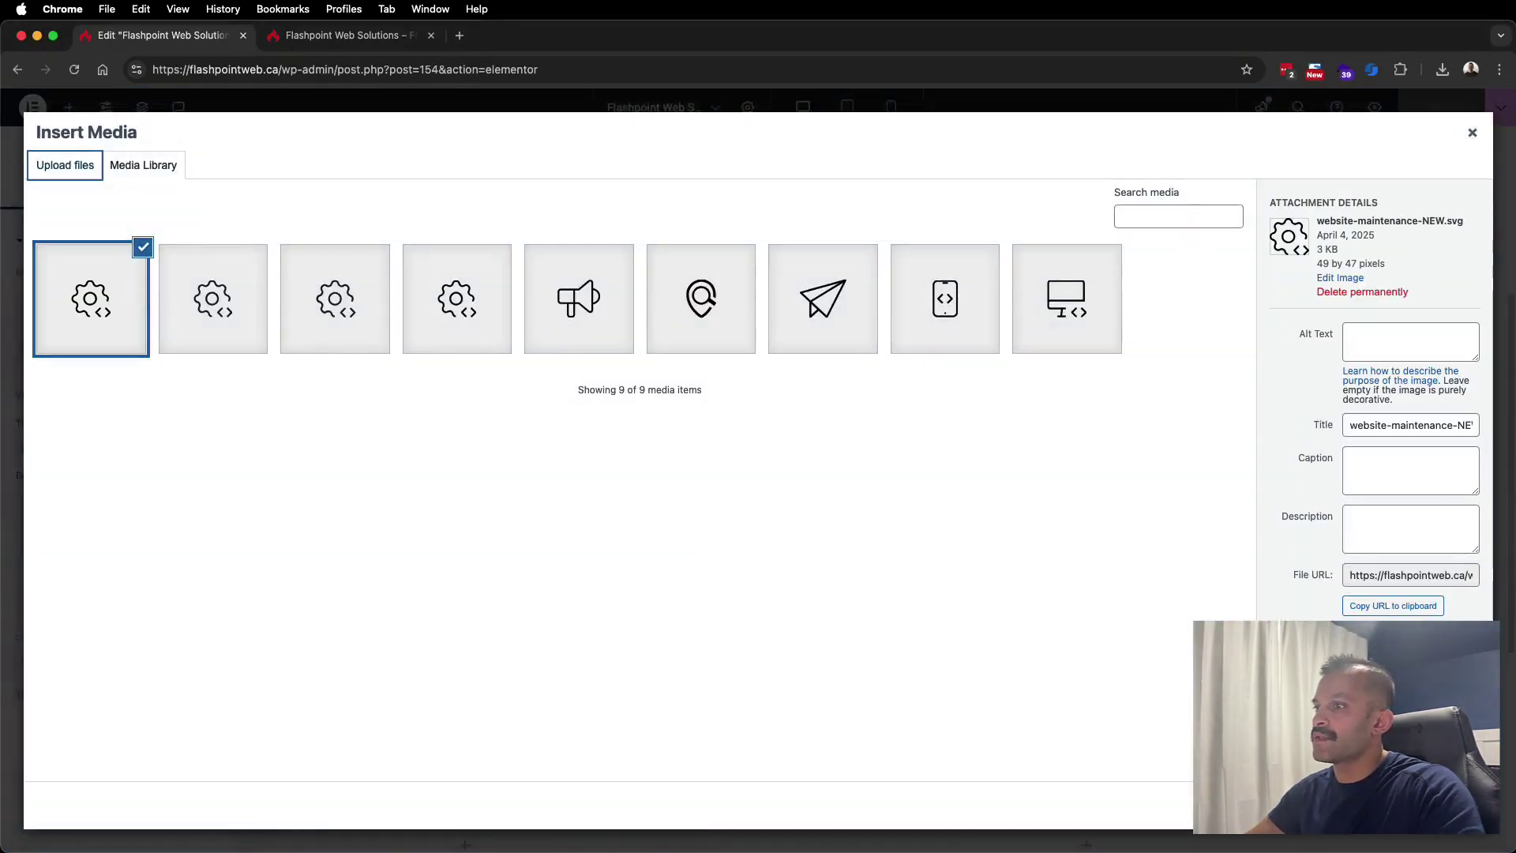
click(1439, 805)
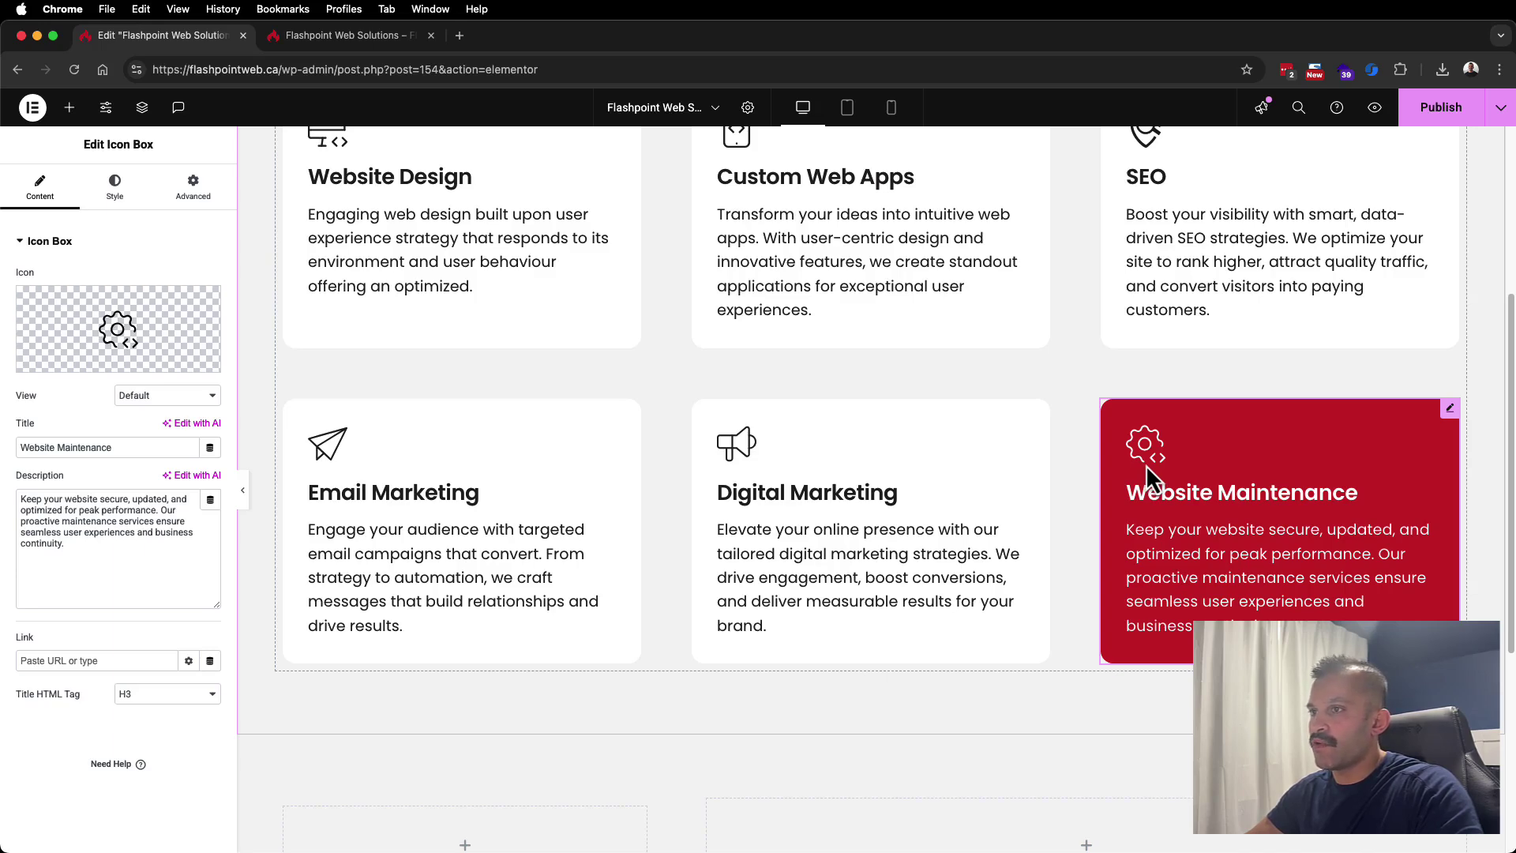
Step: Drag digital-marketing.svg into Illustrator, dismiss the clipping warning, and zoom in on the megaphone
key(super+Tab)
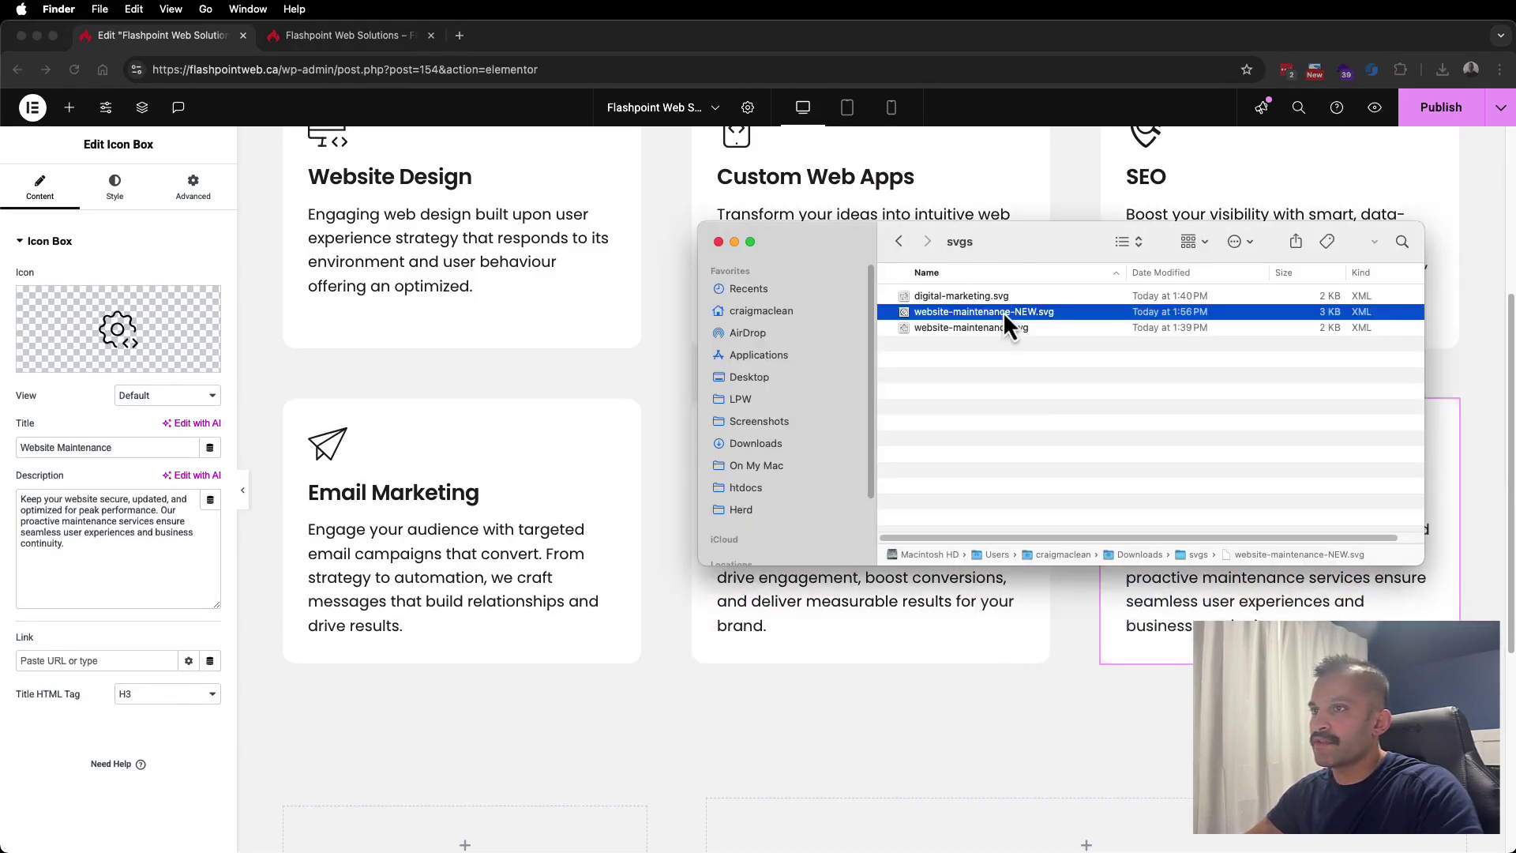
key(super+Tab)
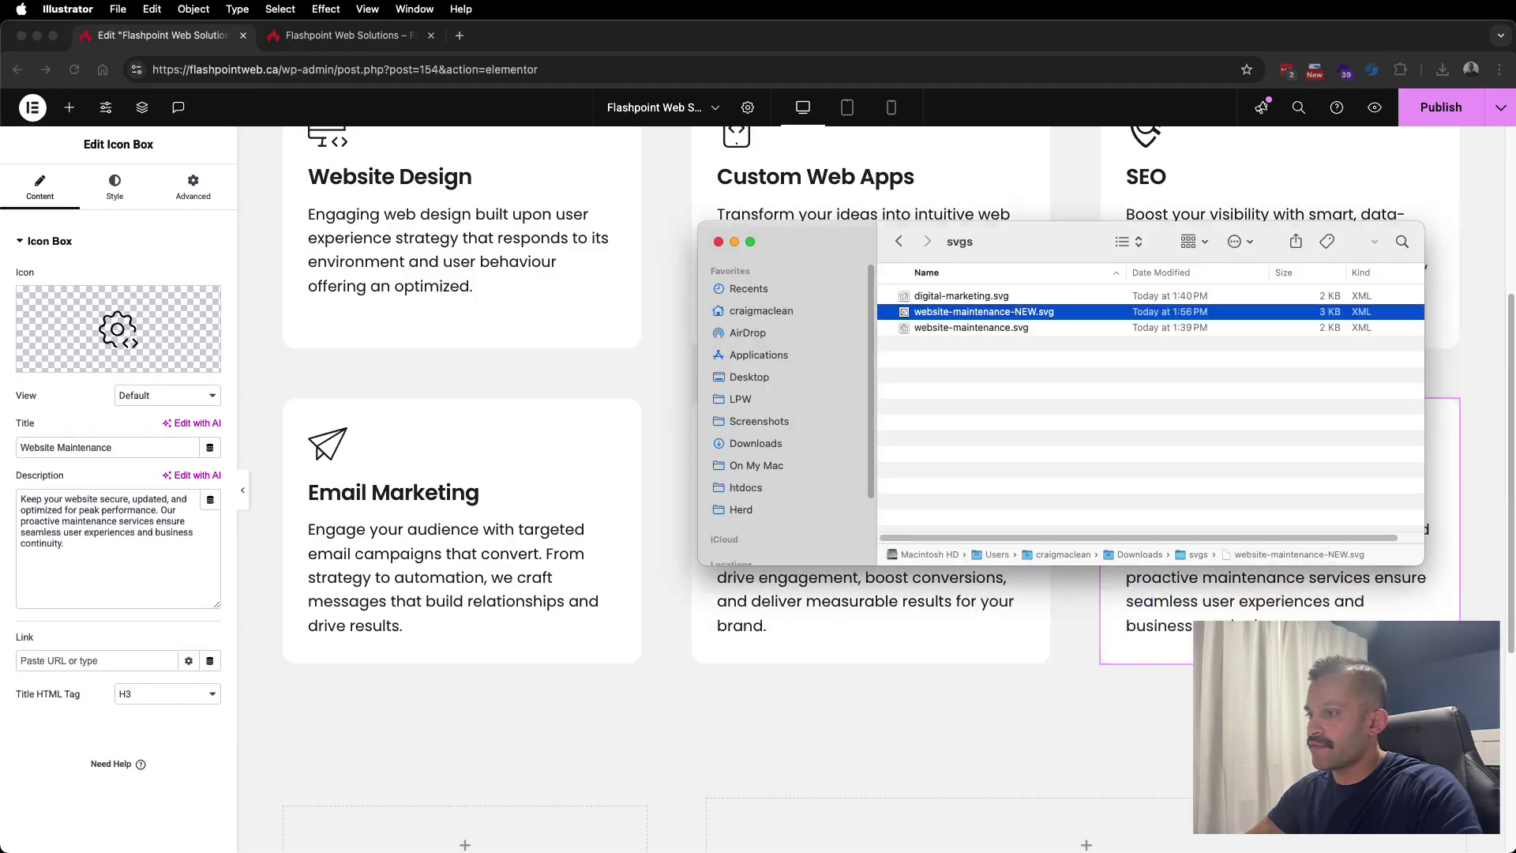
key(super+Tab)
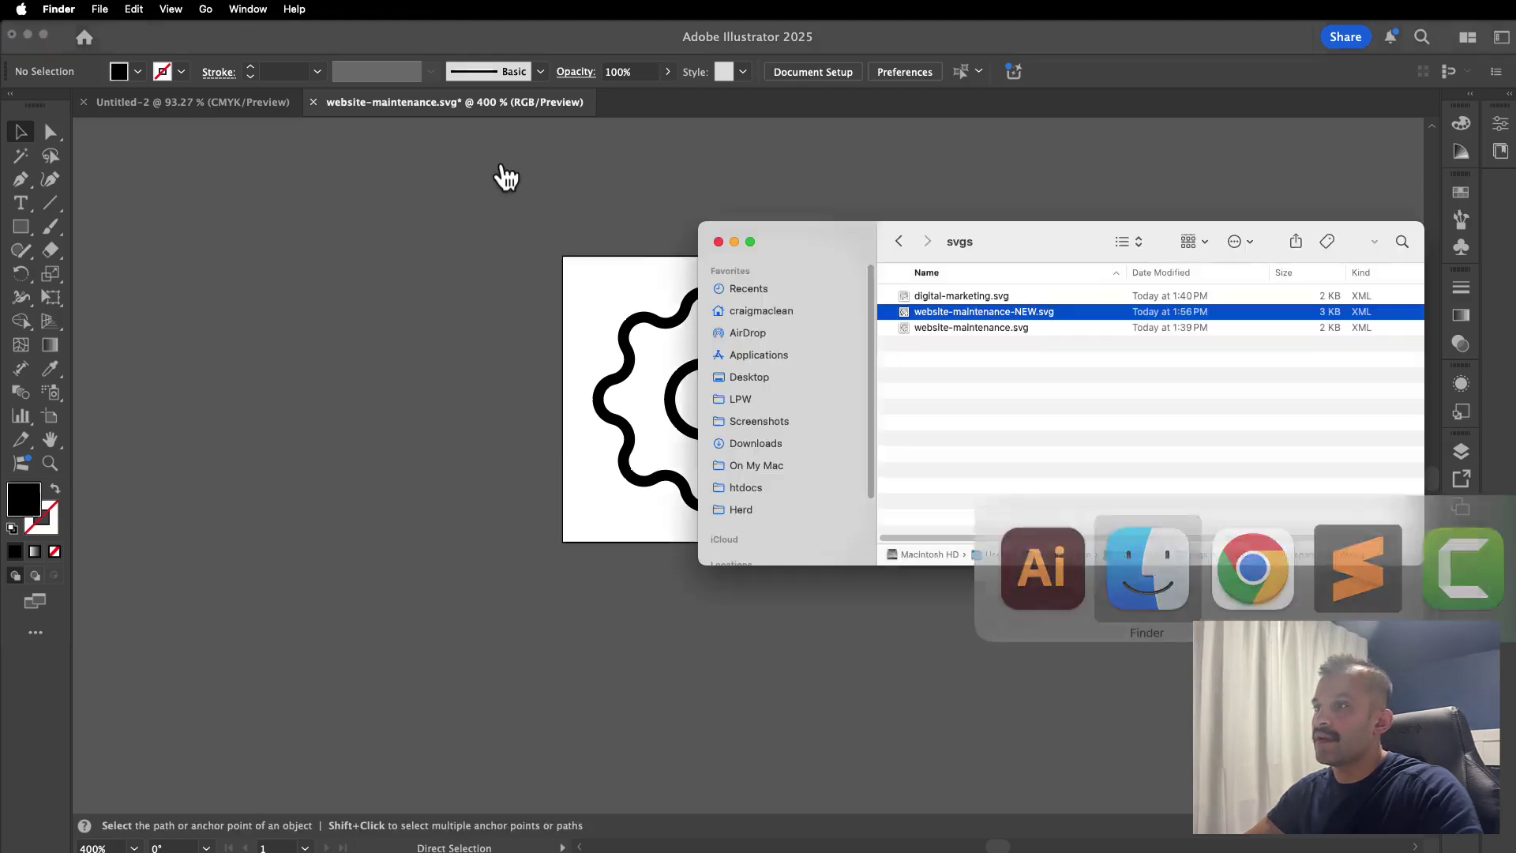
drag(1001, 297, 392, 413)
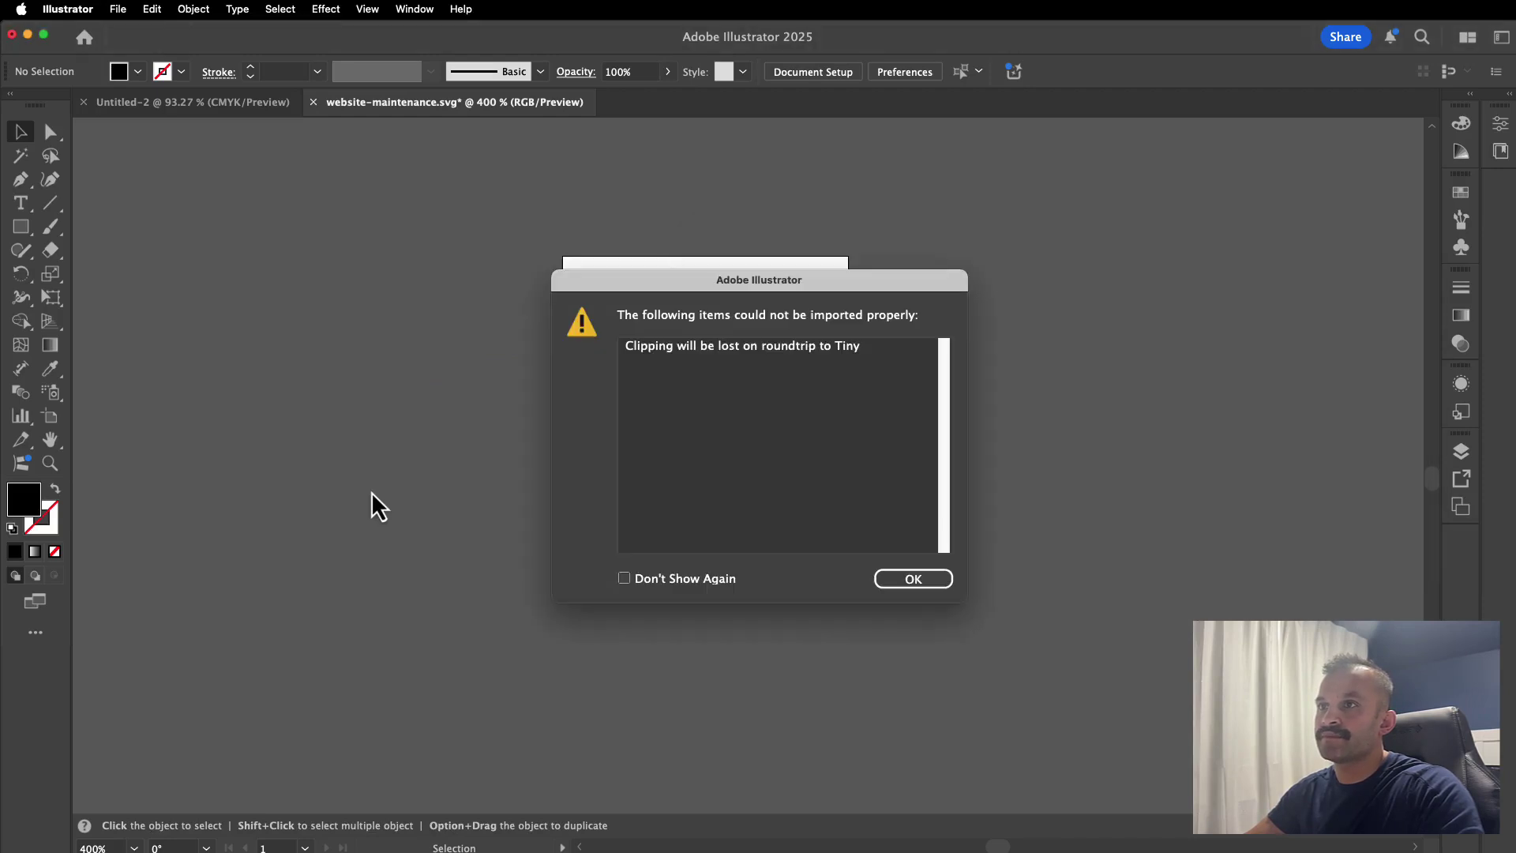
click(918, 583)
drag(751, 480, 739, 371)
click(739, 371)
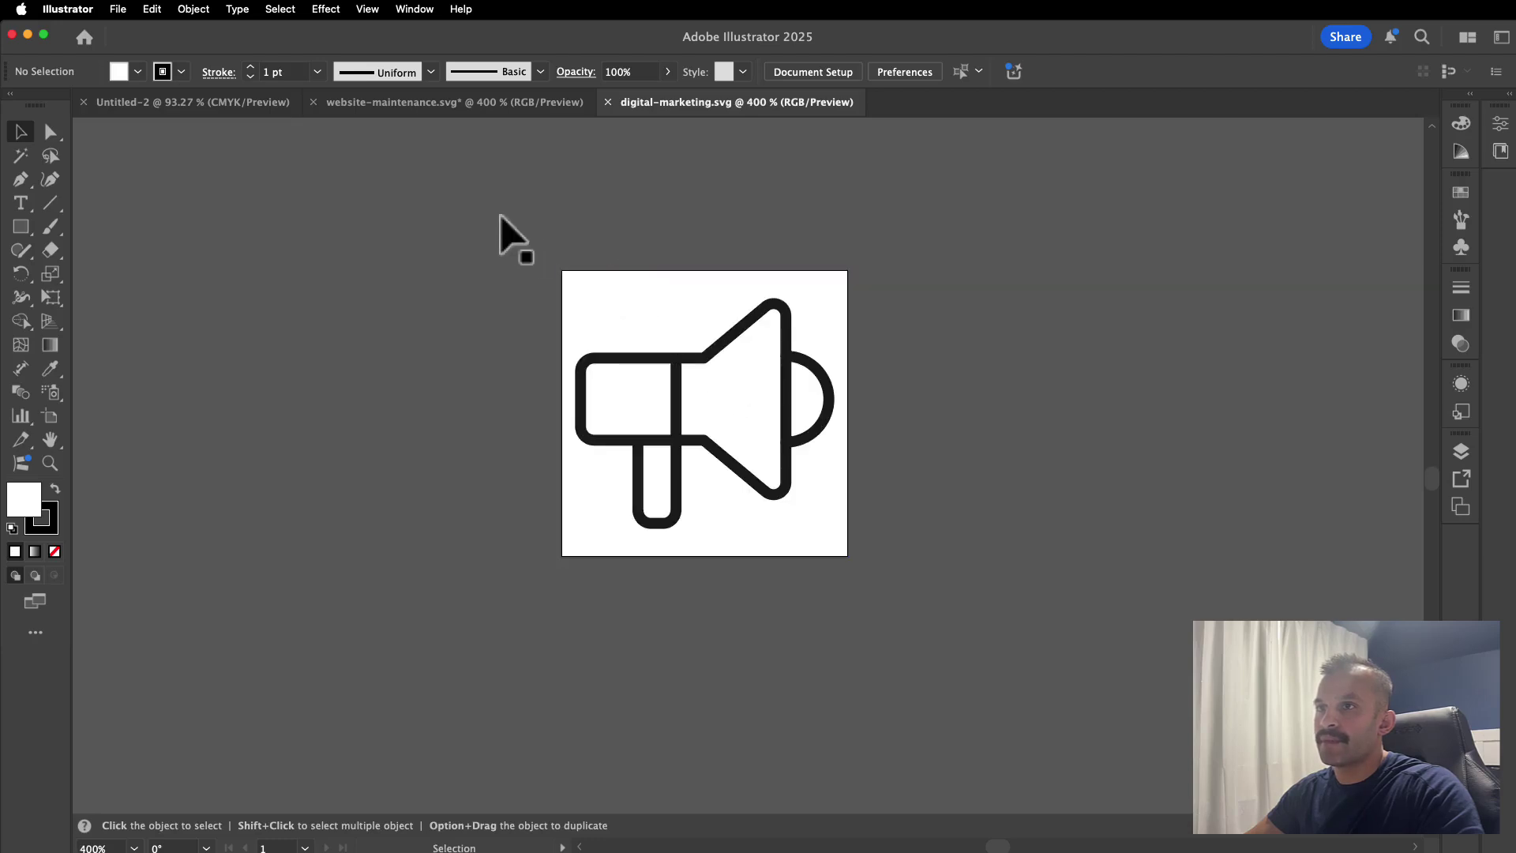
Step: Select all and release the megaphone's clipping mask
key(super+a)
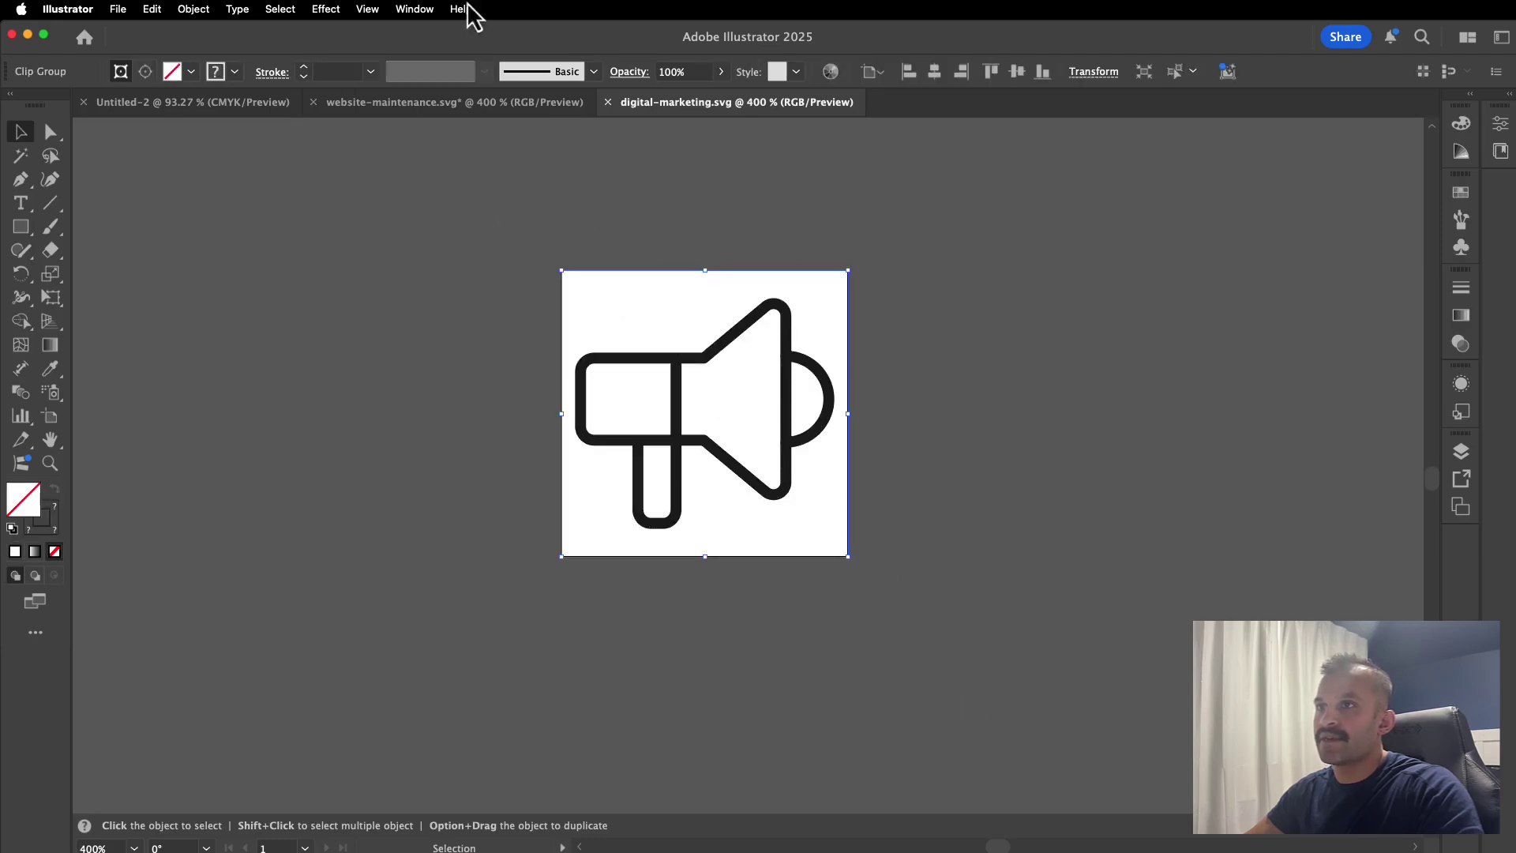
right_click(691, 385)
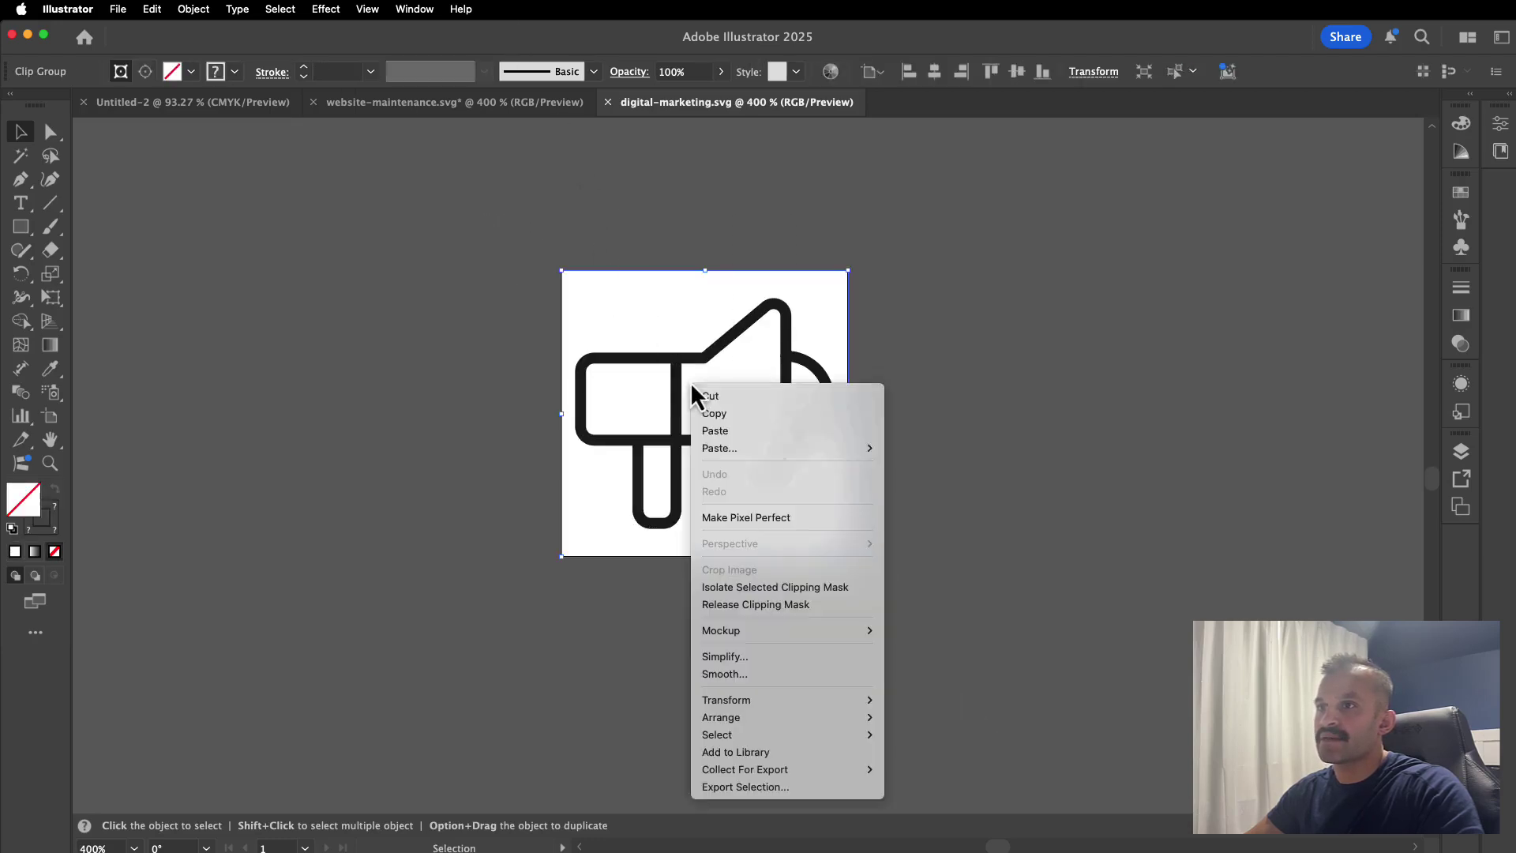
click(812, 609)
click(964, 559)
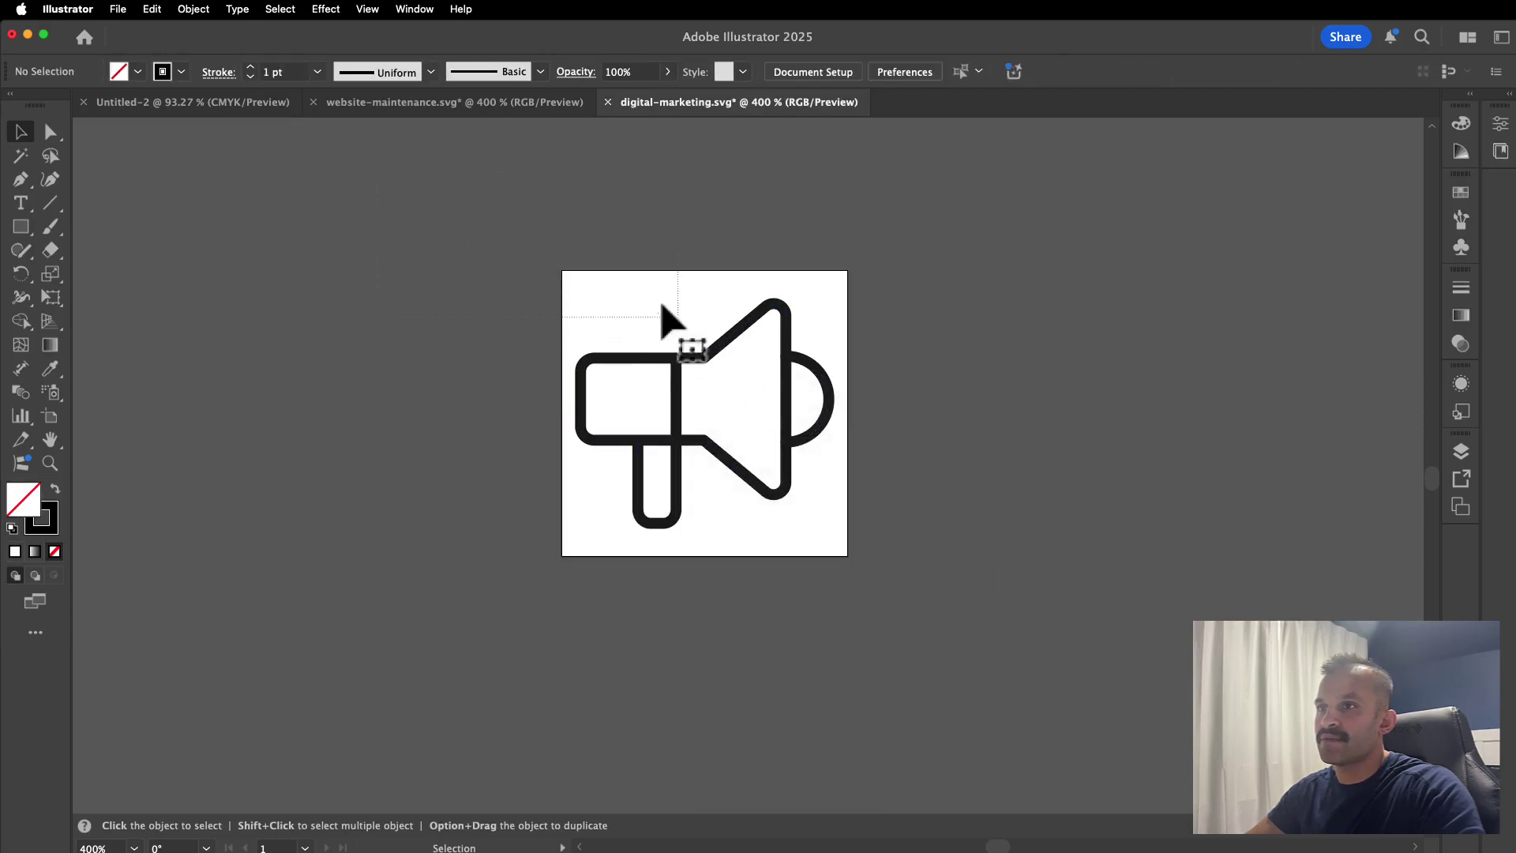
Step: Delete the leftover artboard-sized clipping path and reselect all the megaphone artwork
click(662, 308)
key(Delete)
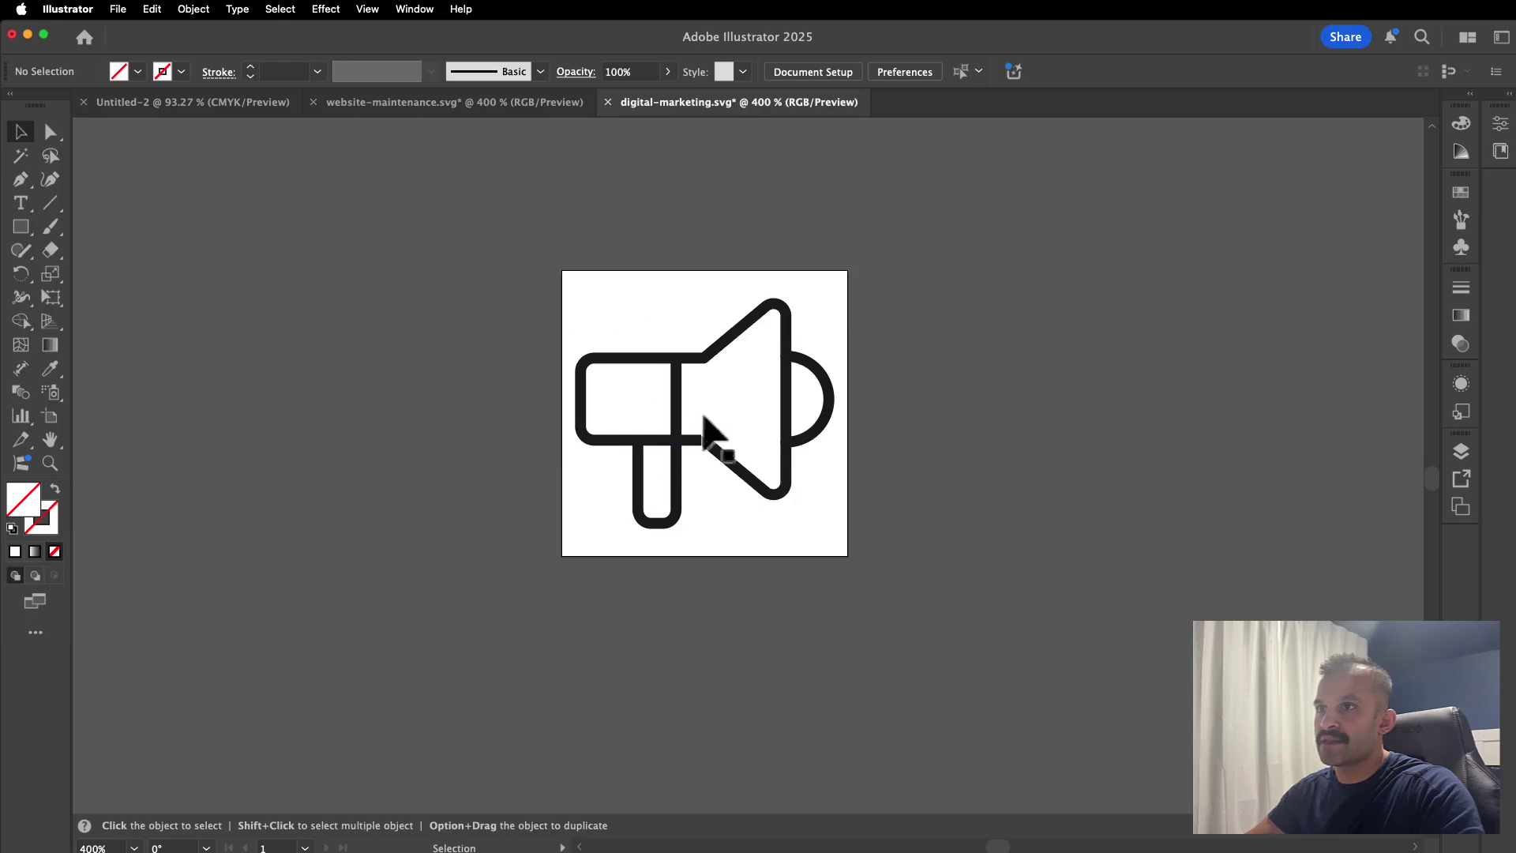
key(a)
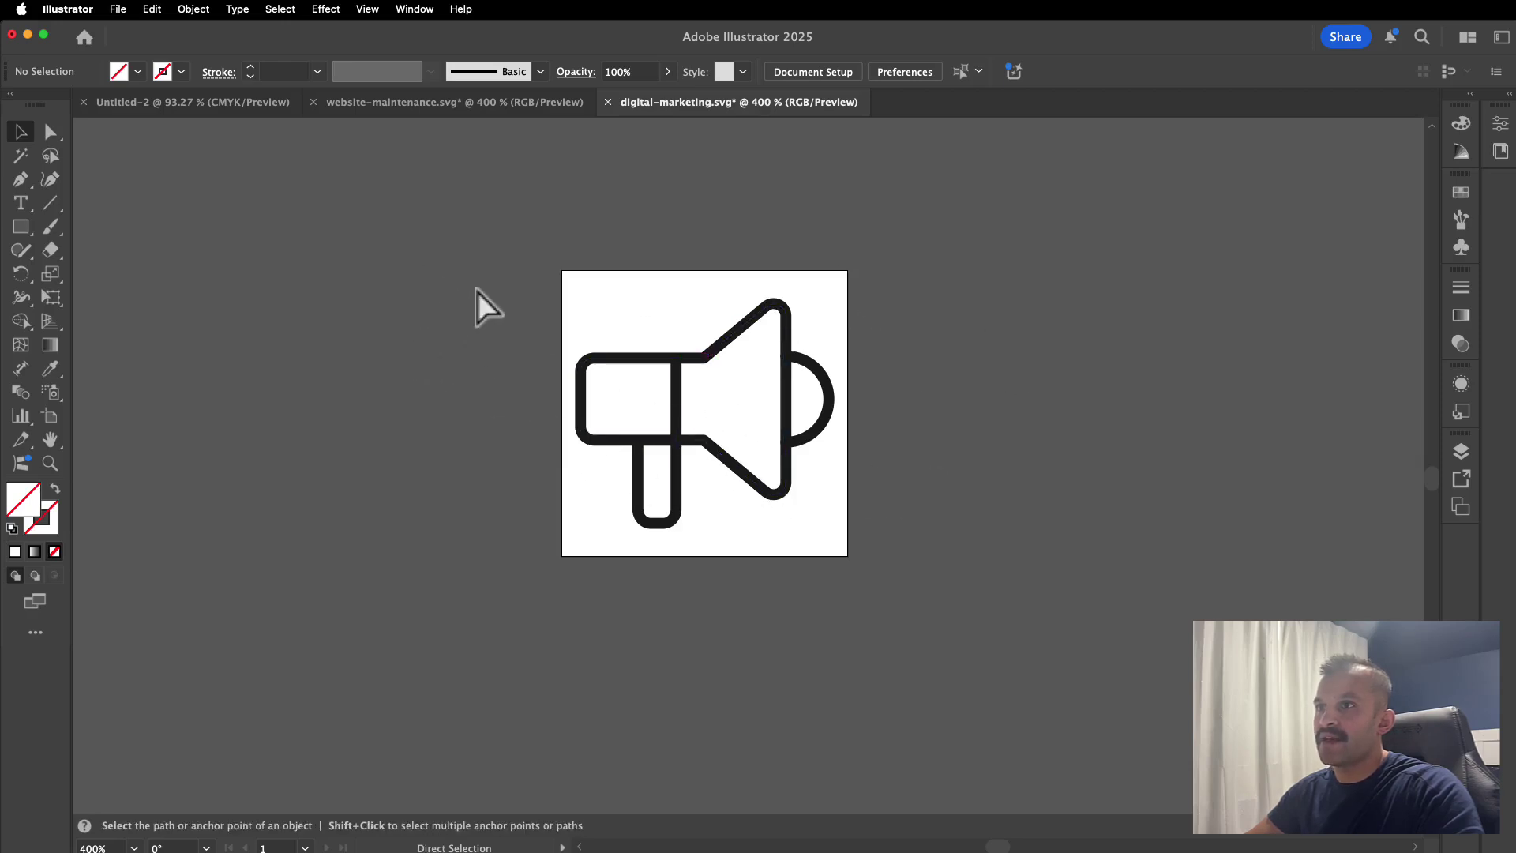
key(super+a)
click(193, 9)
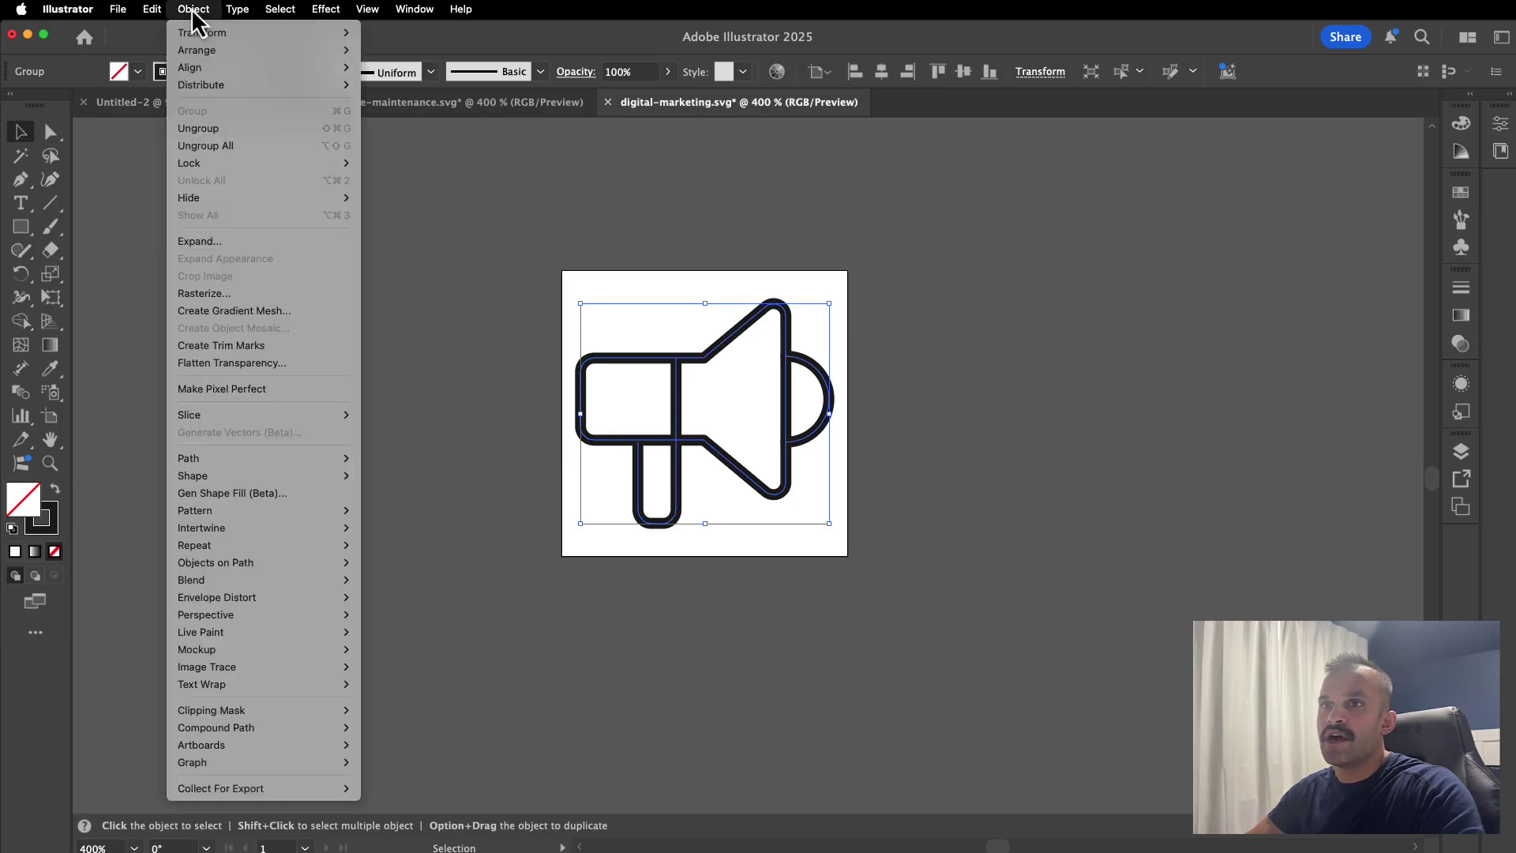
Step: Outline the megaphone's strokes and fill the resulting shapes with pure black 000000
mouse_move(324, 464)
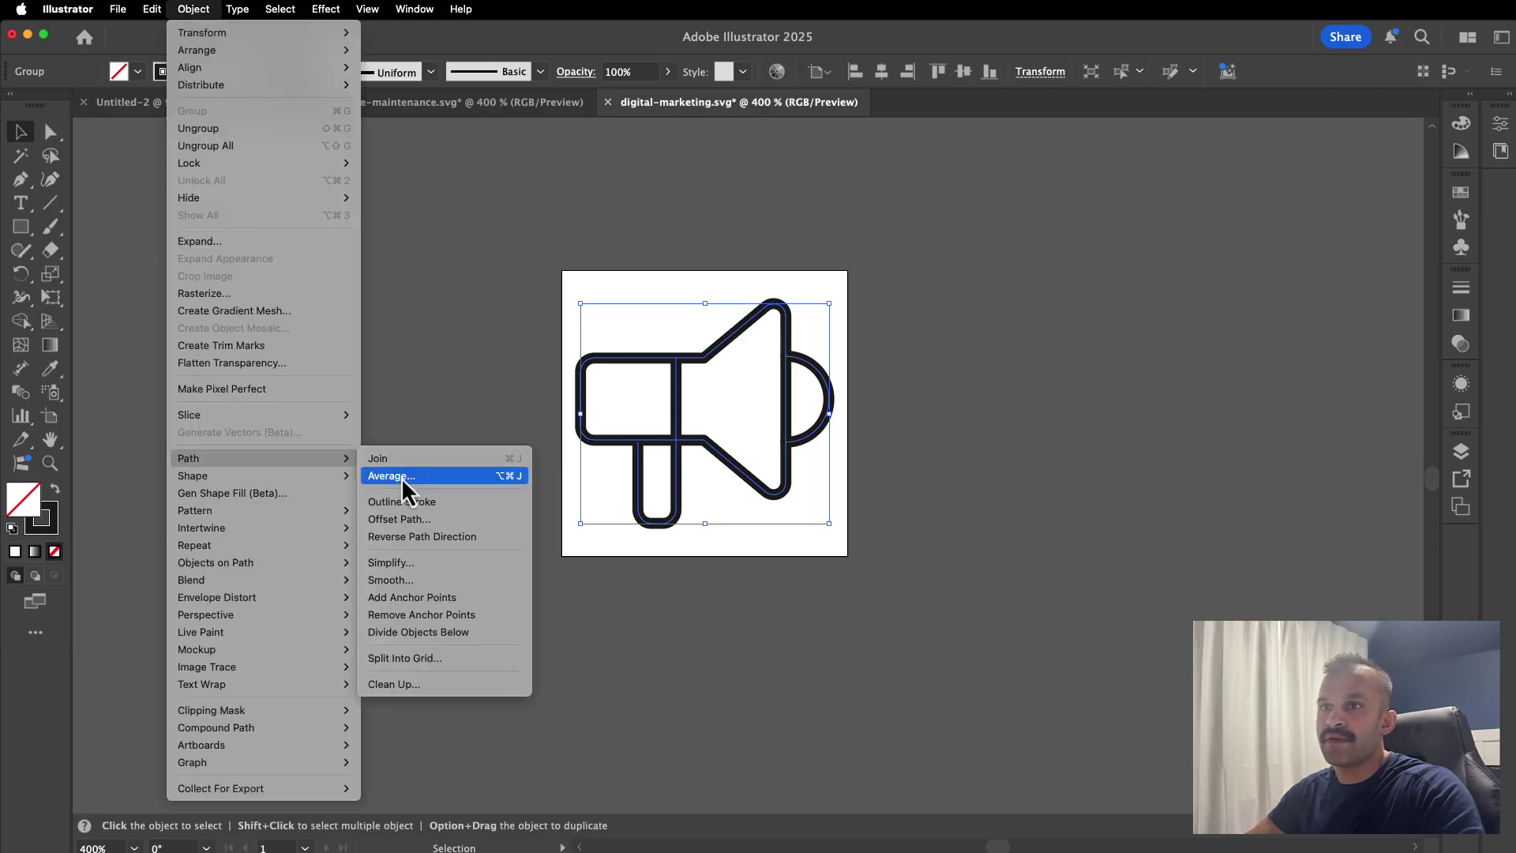
click(411, 504)
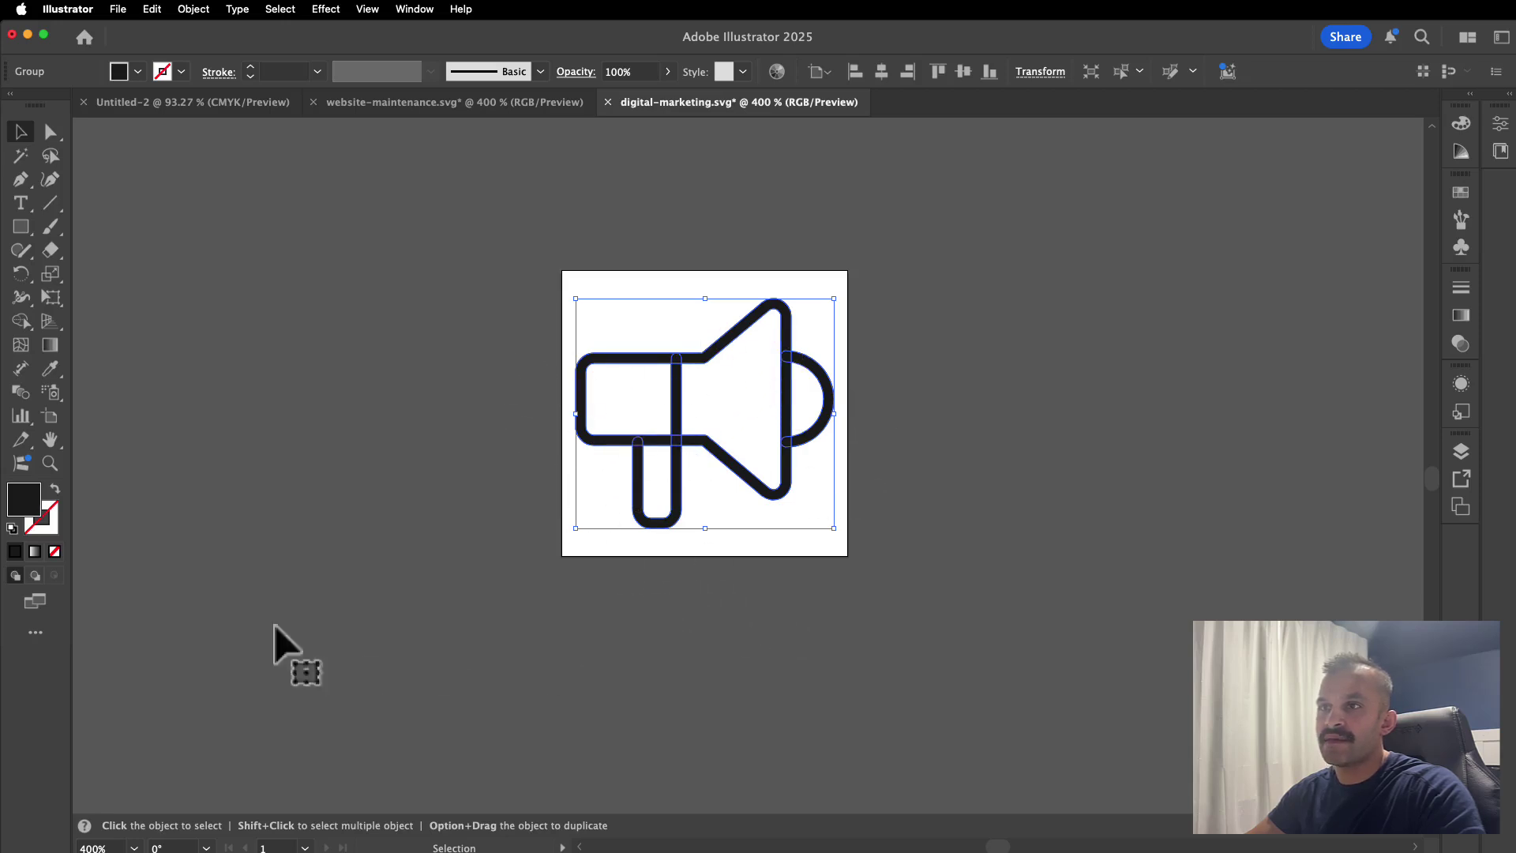
double_click(25, 505)
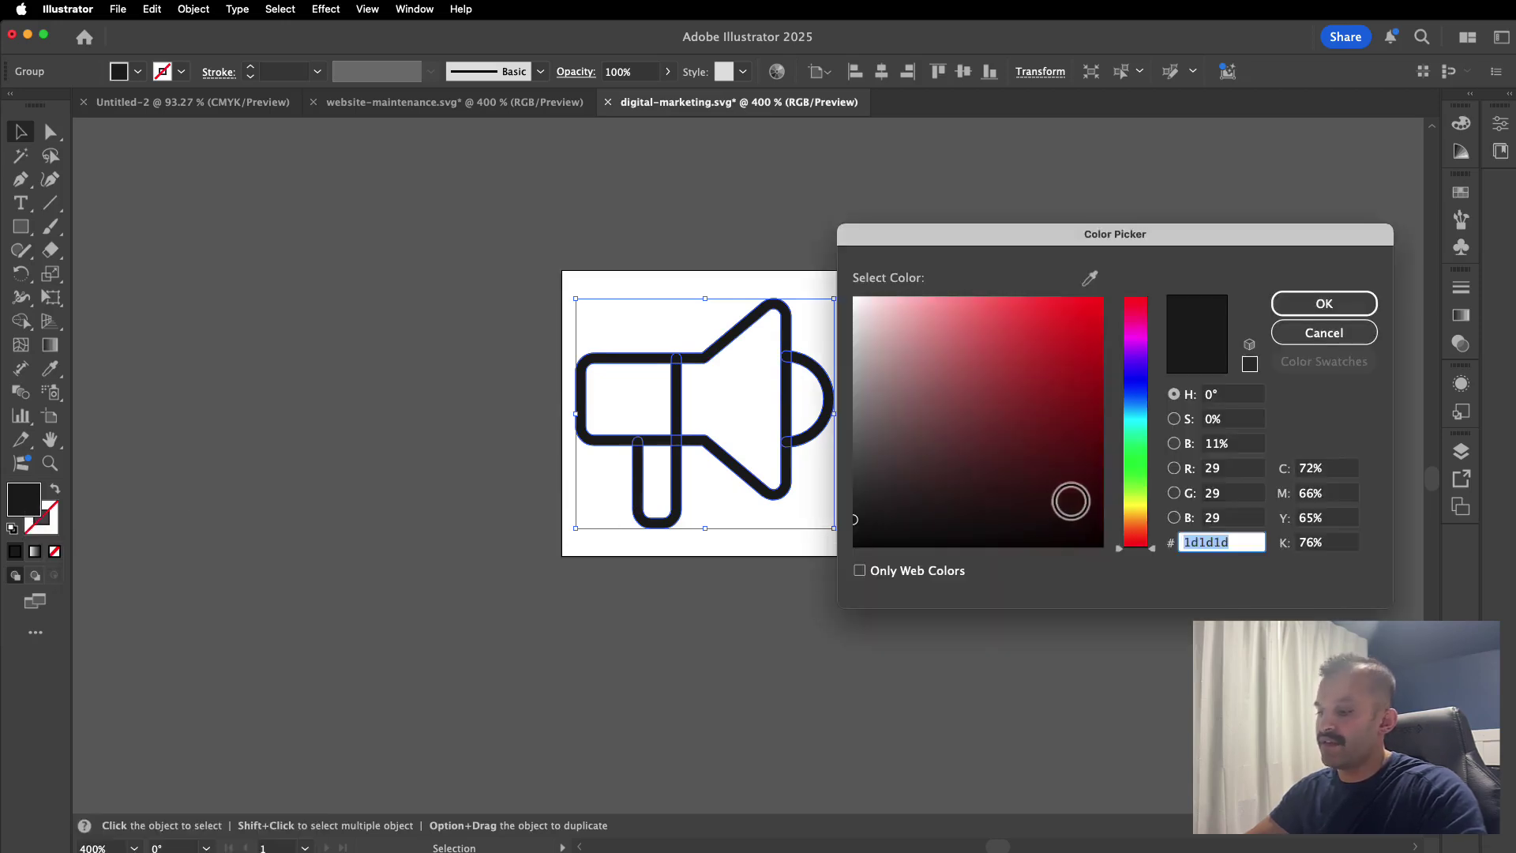
text(00000)
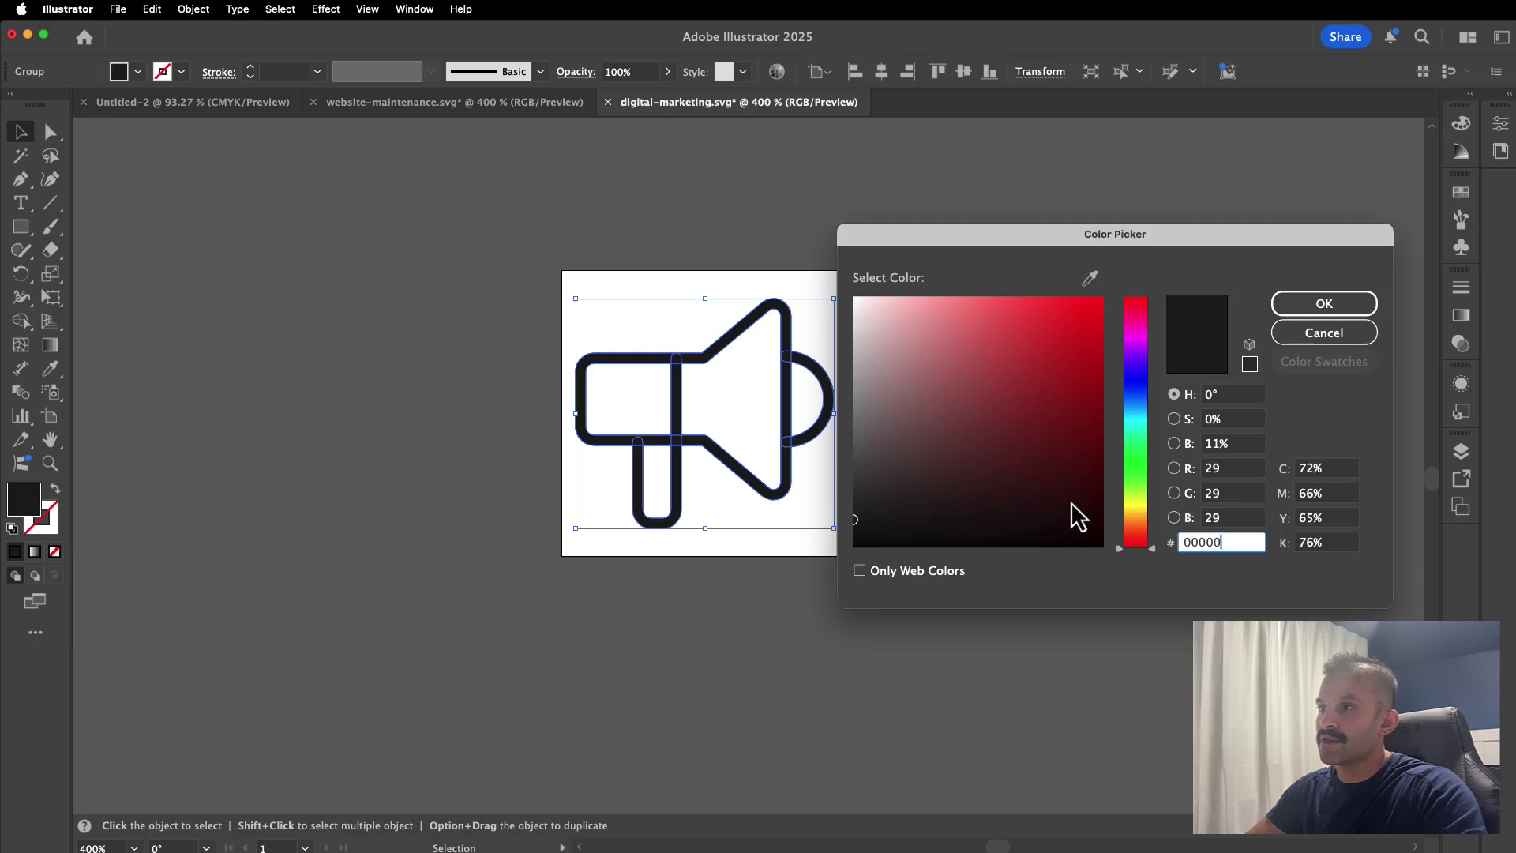
key(Return)
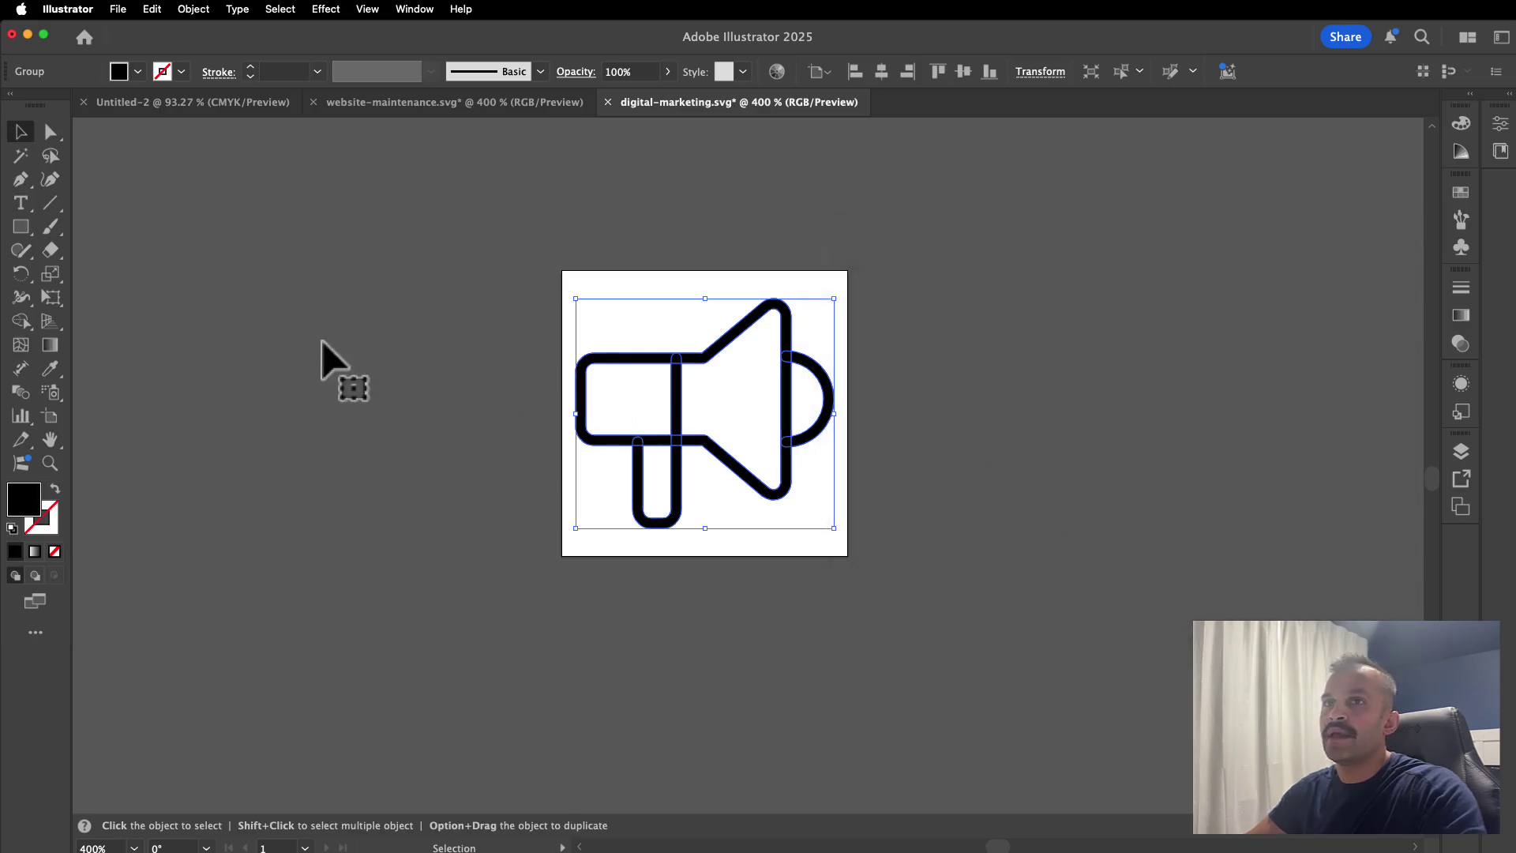
click(329, 357)
click(118, 9)
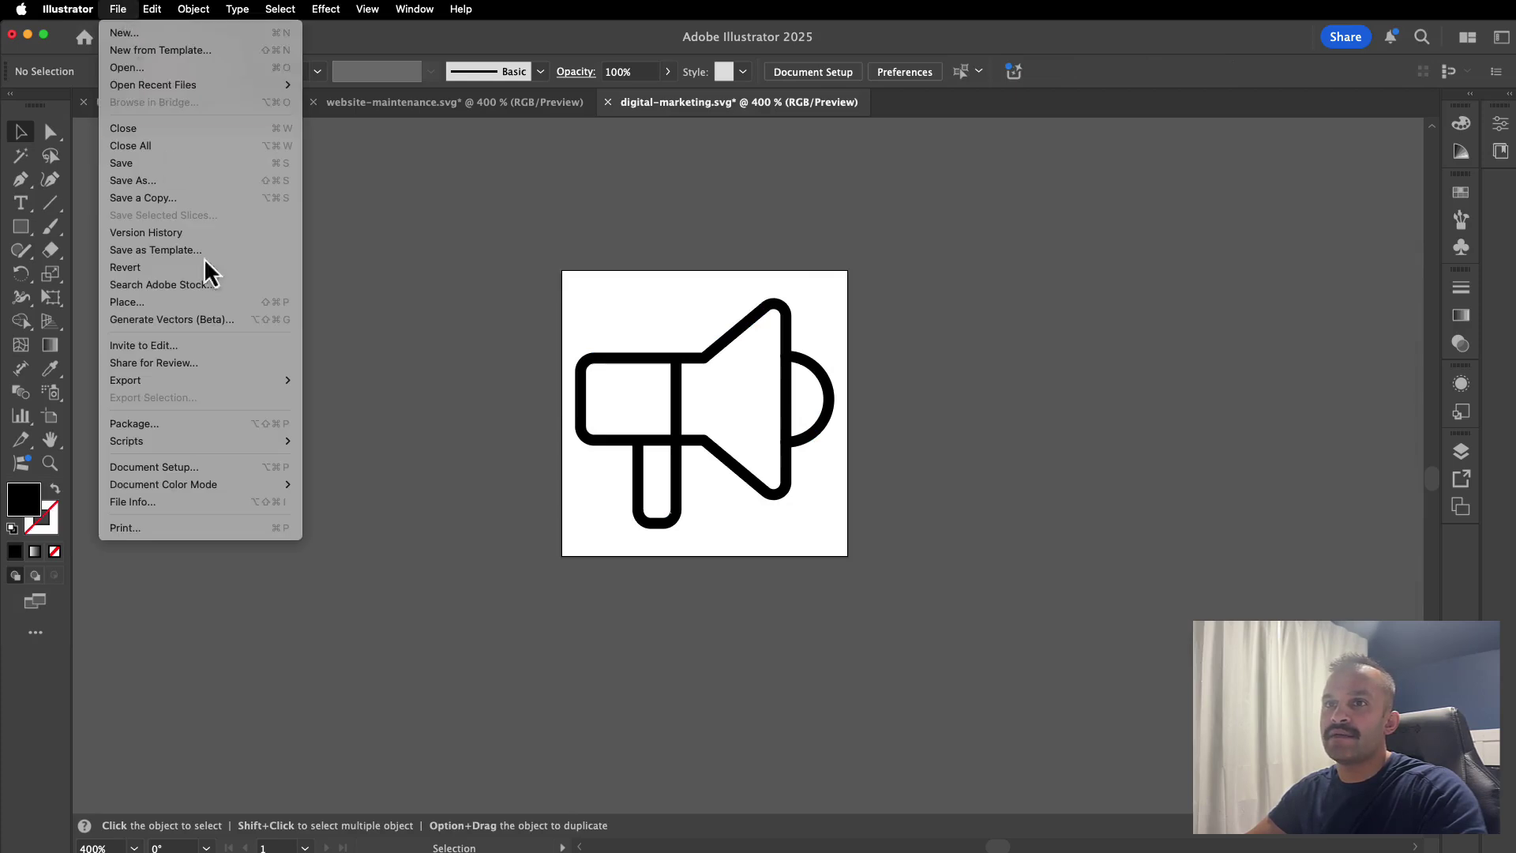
Step: Export the megaphone as digital-marketing-NEW.svg, keeping Minify checked in the SVG options
mouse_move(249, 385)
click(387, 400)
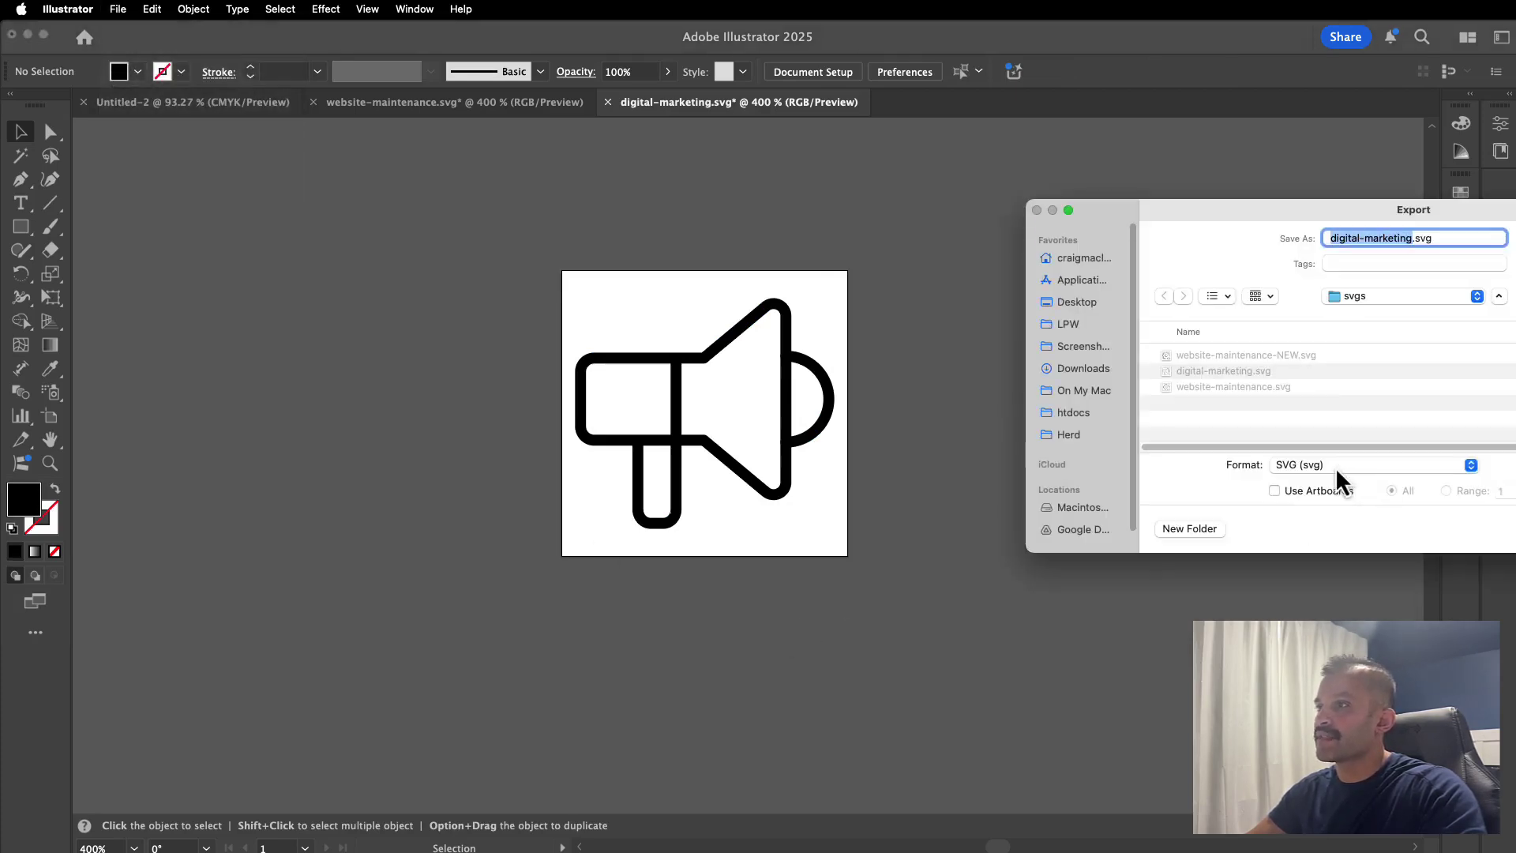
key(Right)
text(-NEW)
key(Return)
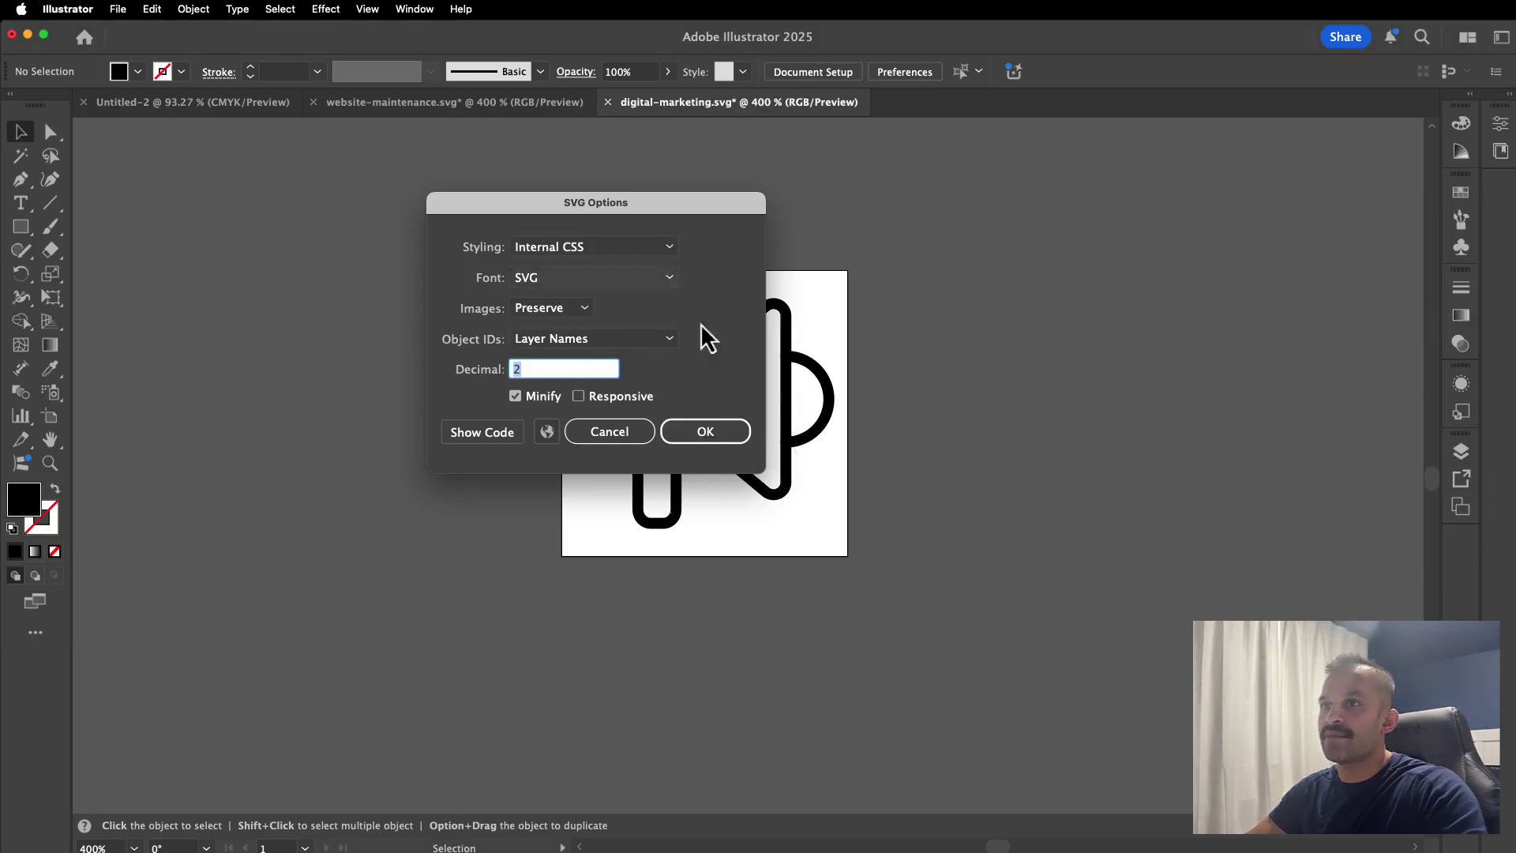
click(740, 442)
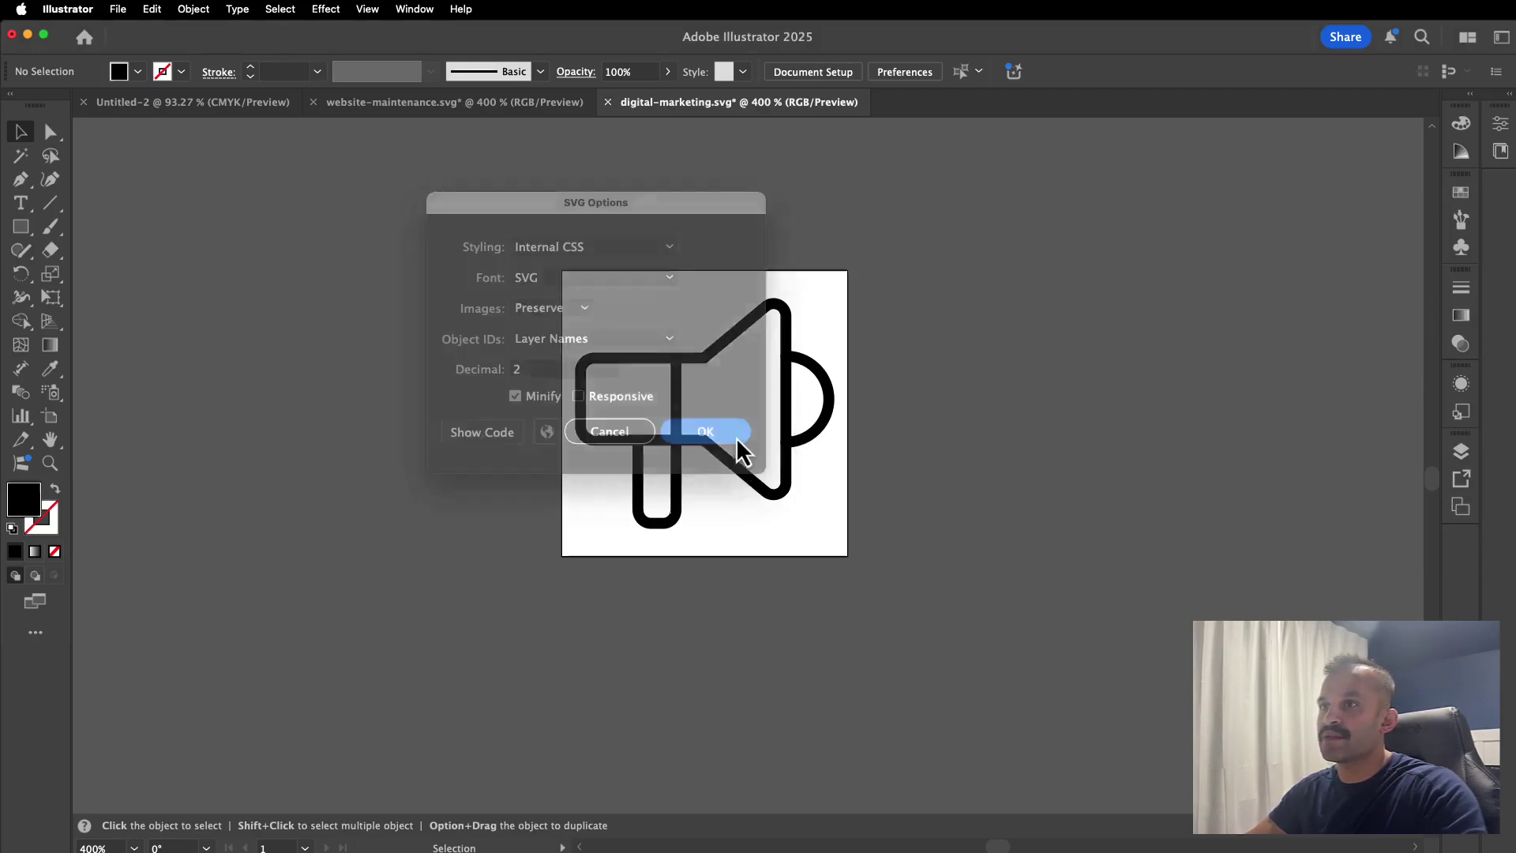
key(super+Tab)
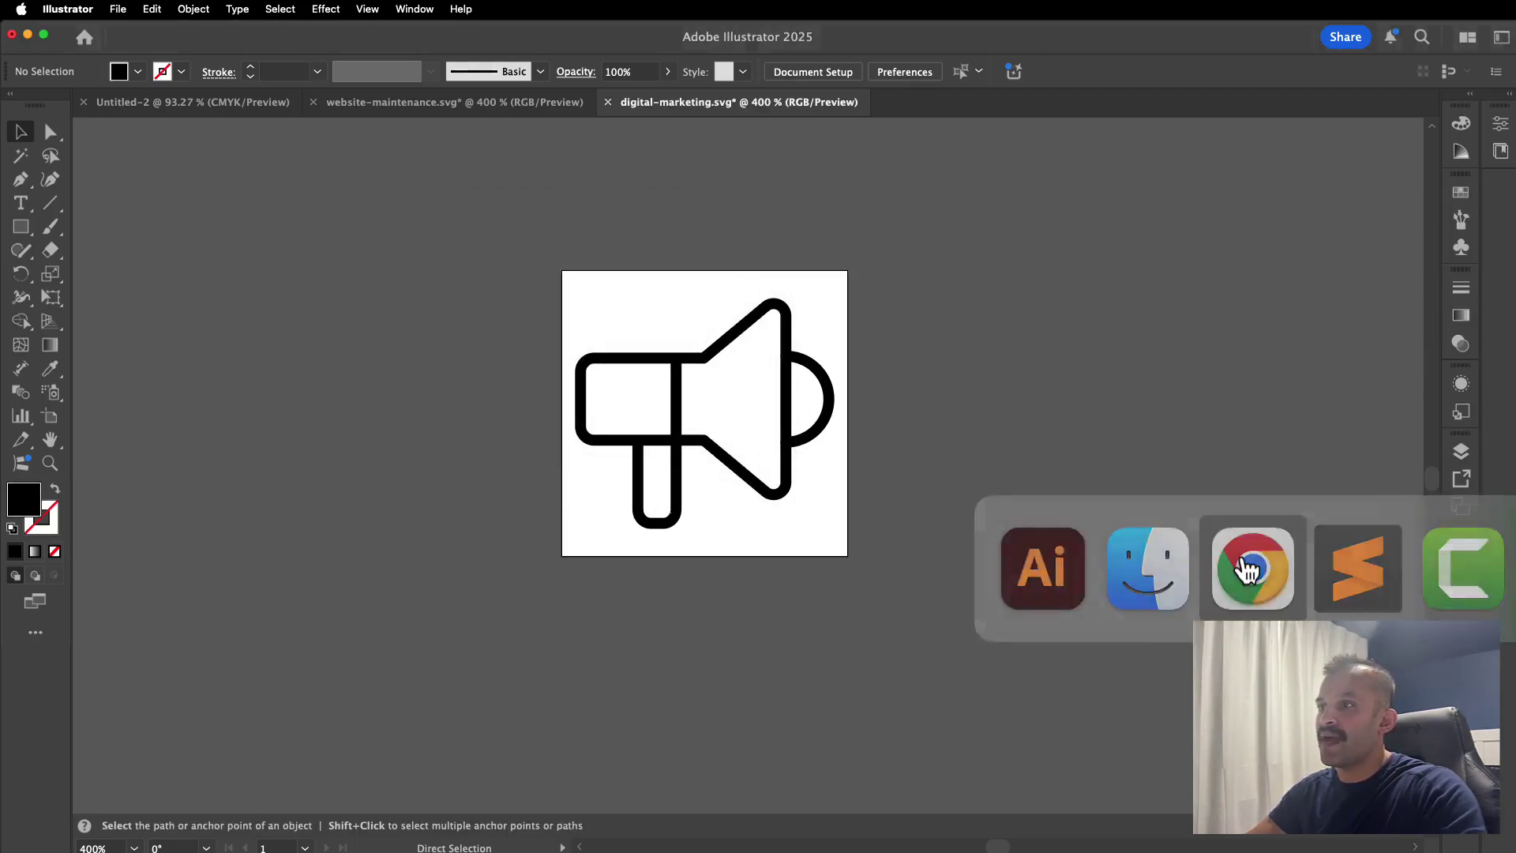
Step: In the Elementor editor, select the Website Maintenance icon box
click(1253, 567)
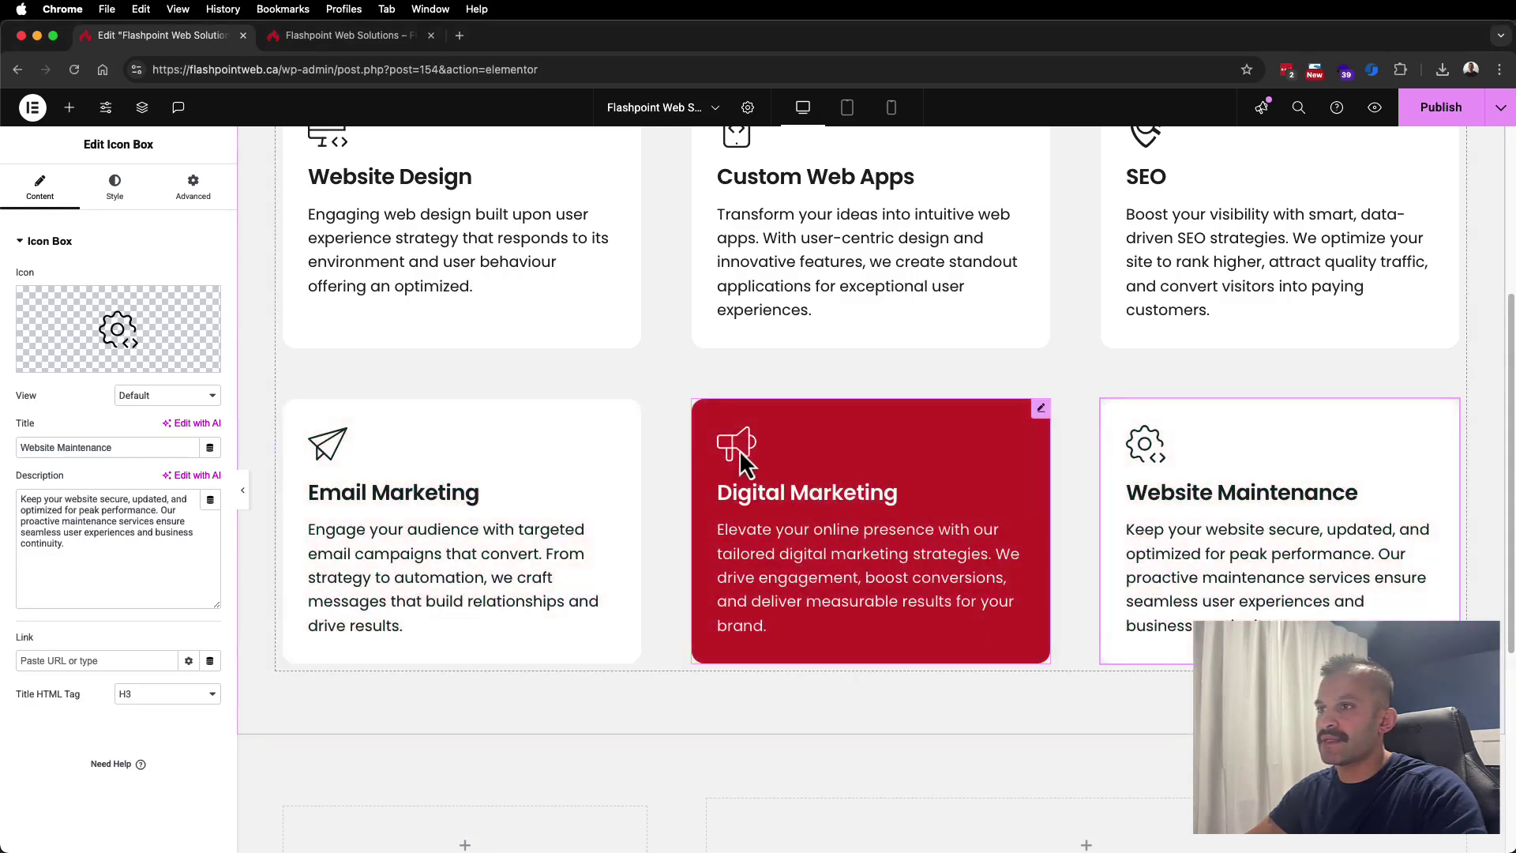
click(738, 454)
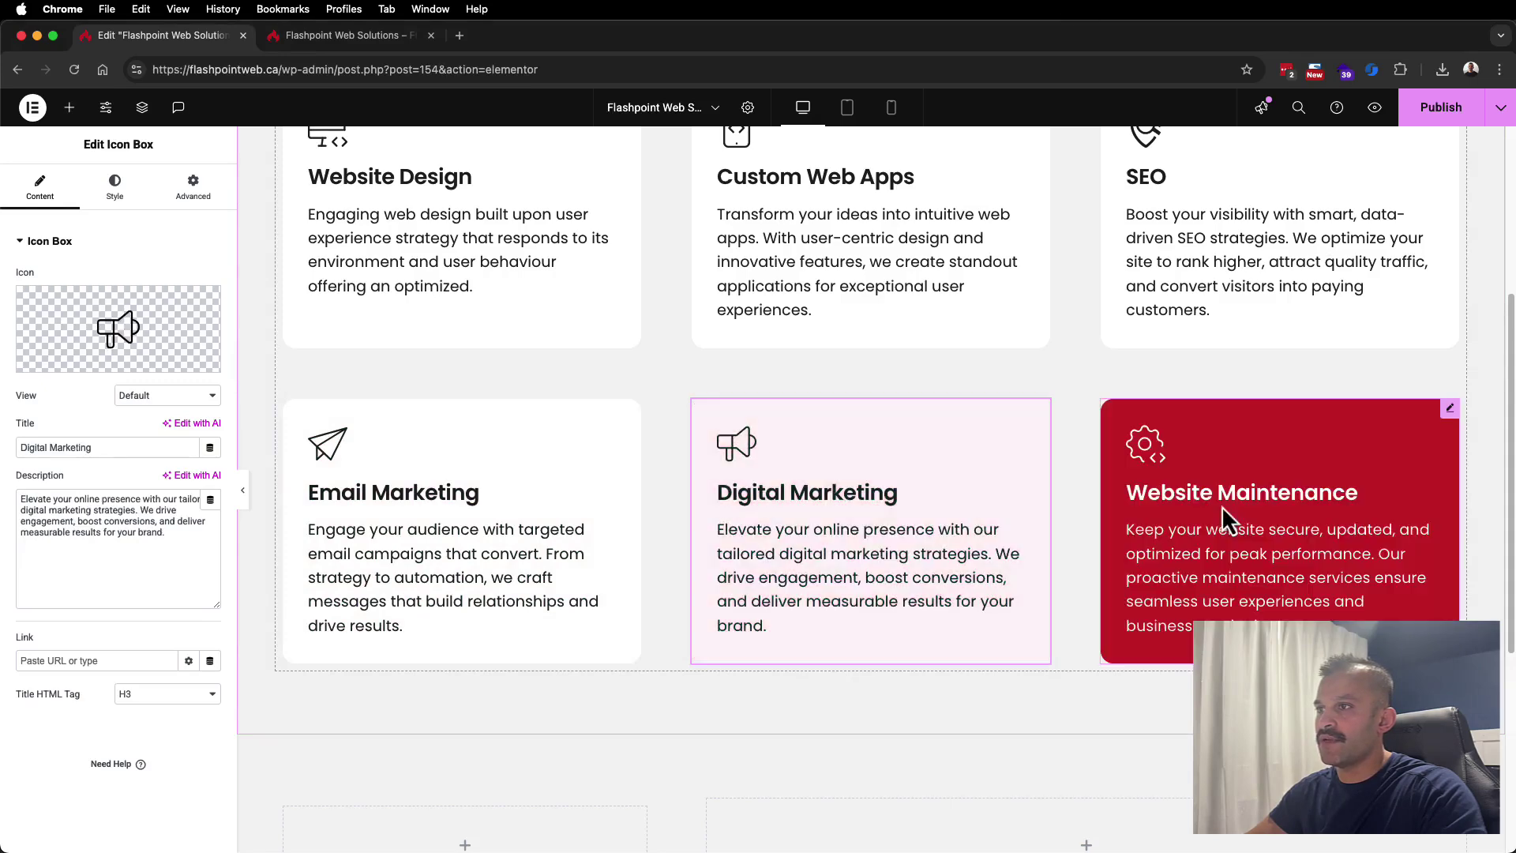
click(1145, 453)
Step: Upload digital-marketing-NEW.svg from the svgs folder and insert it as the box's icon
mouse_move(111, 324)
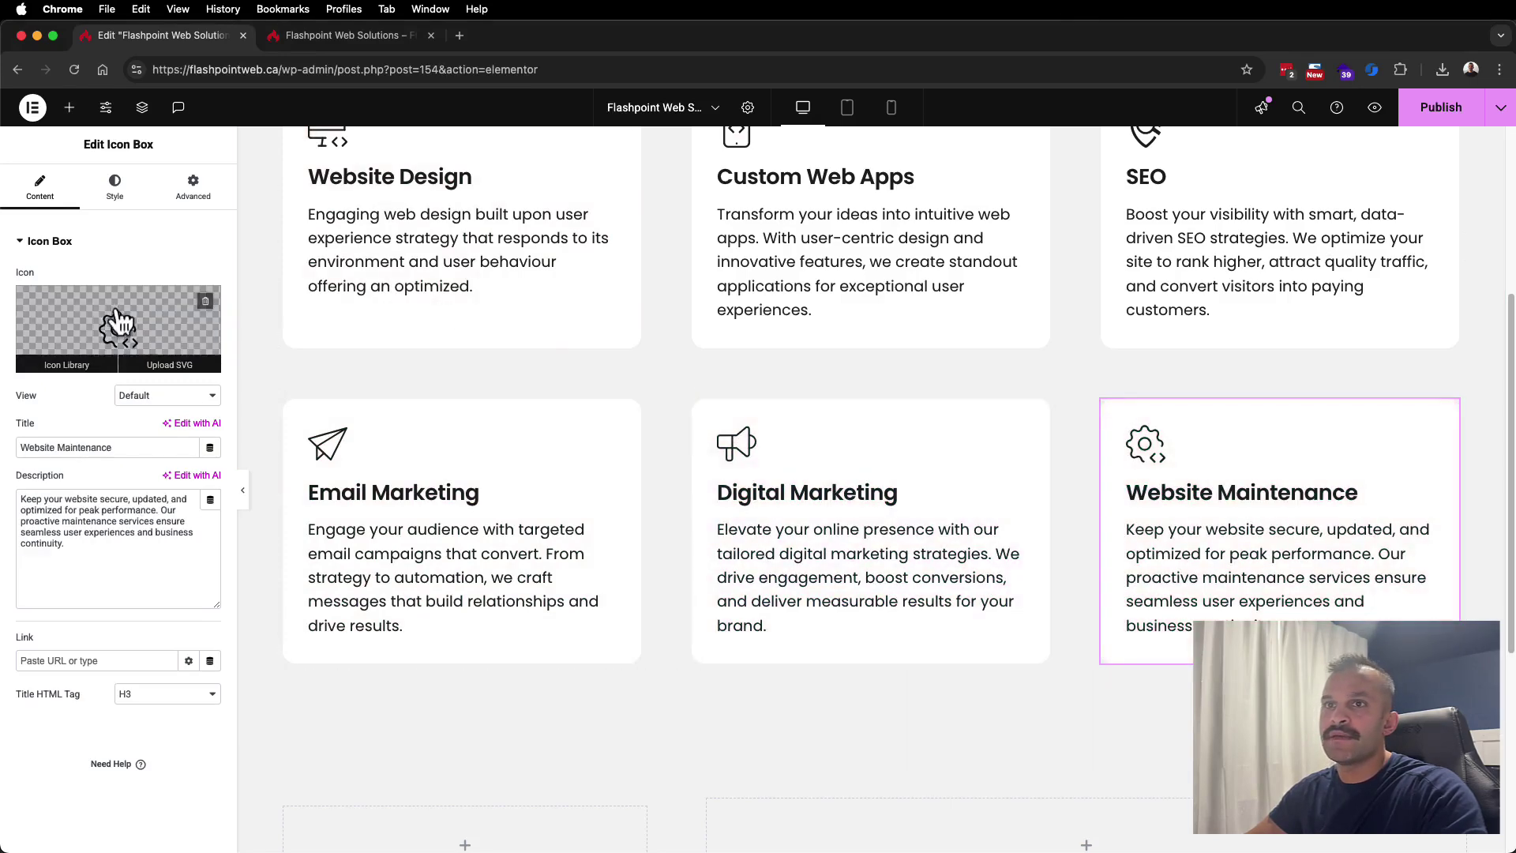
click(169, 363)
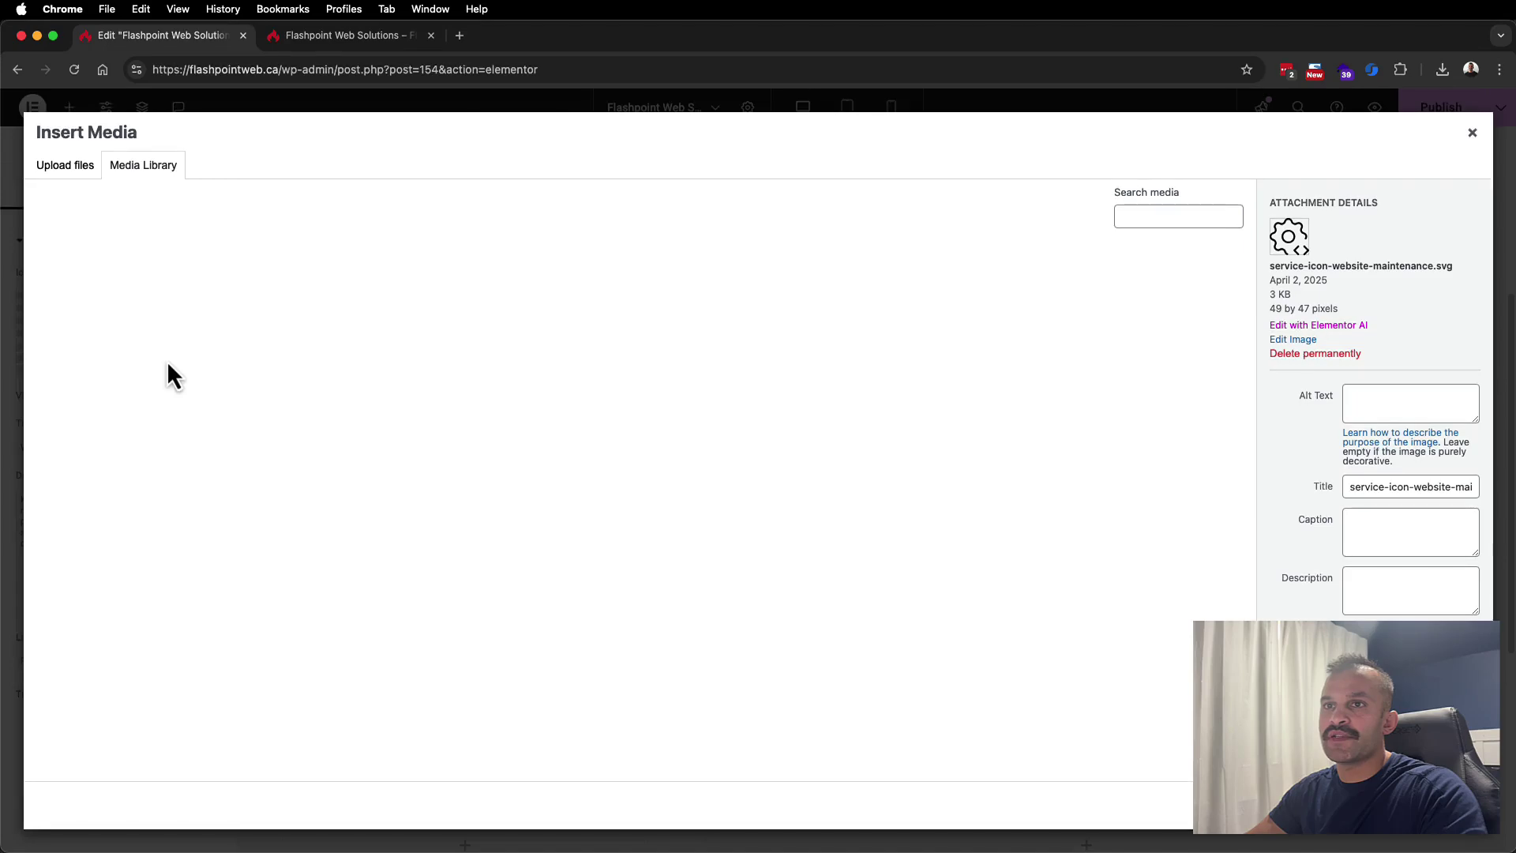
click(70, 172)
key(super+Tab)
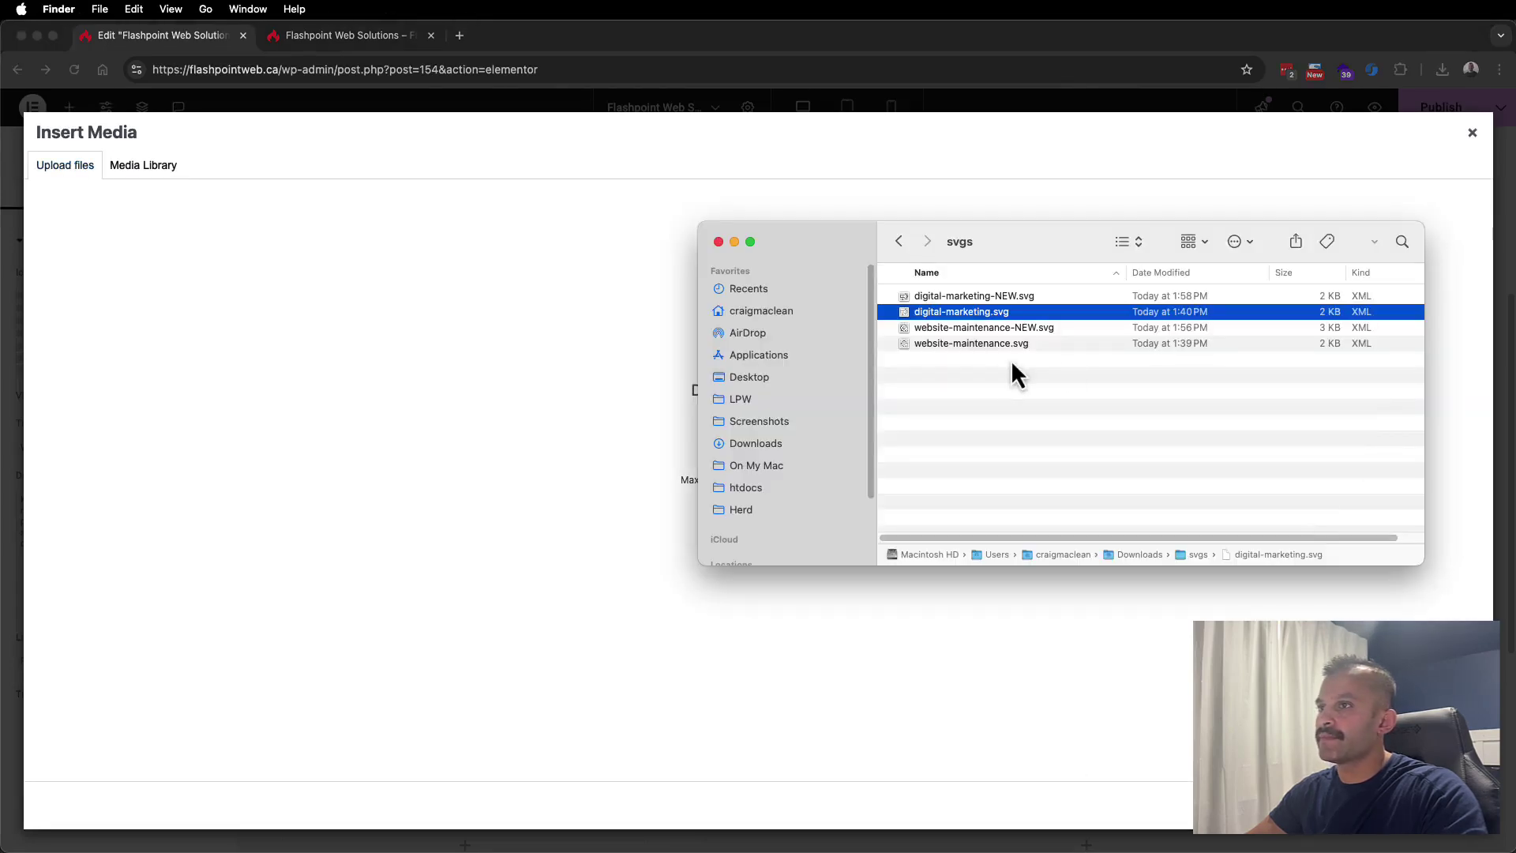
drag(1008, 299, 431, 429)
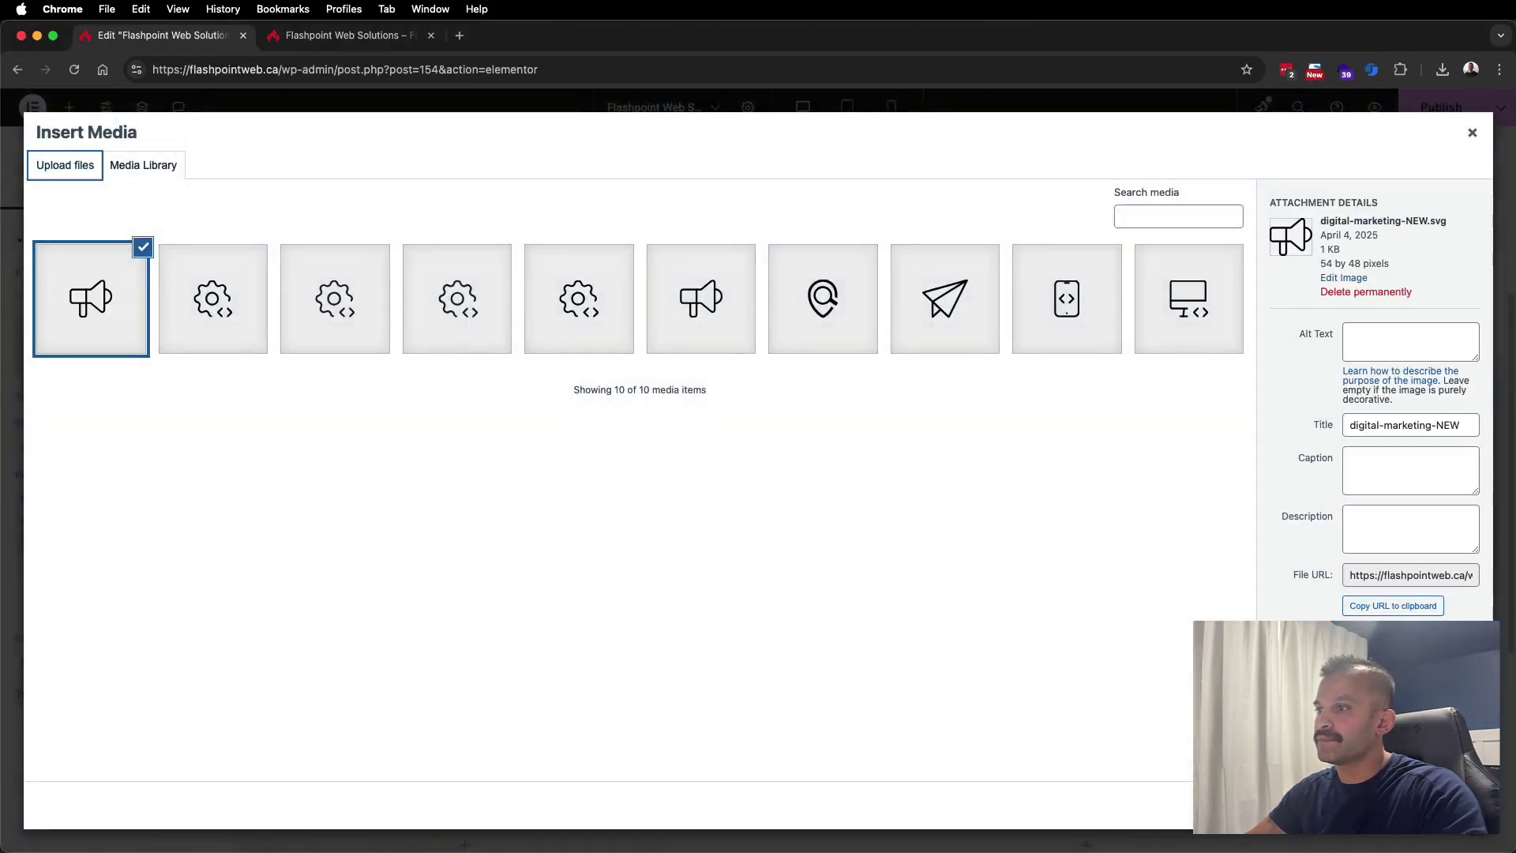
click(1445, 806)
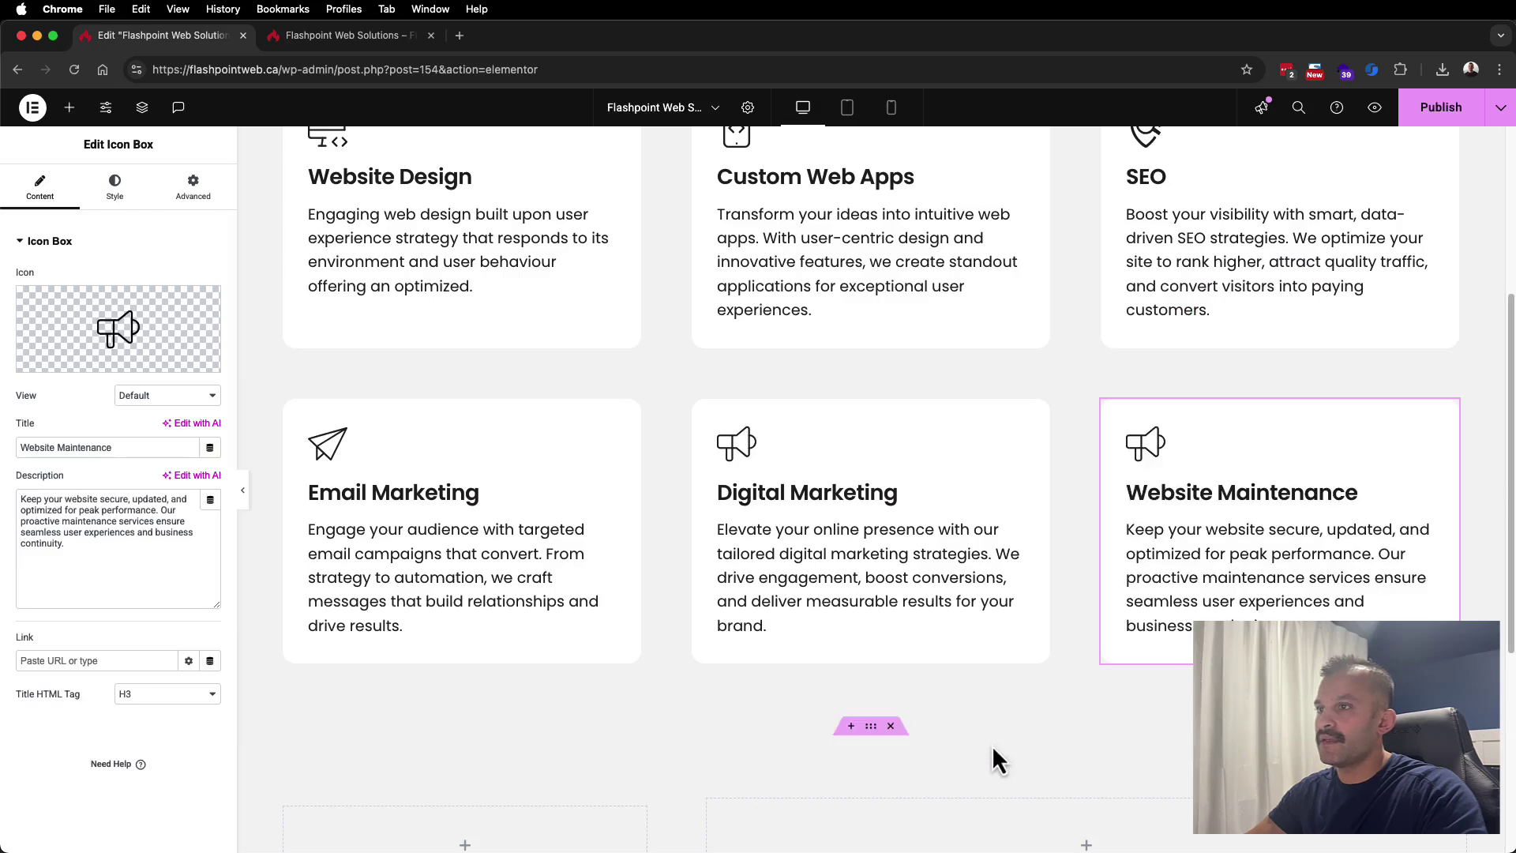